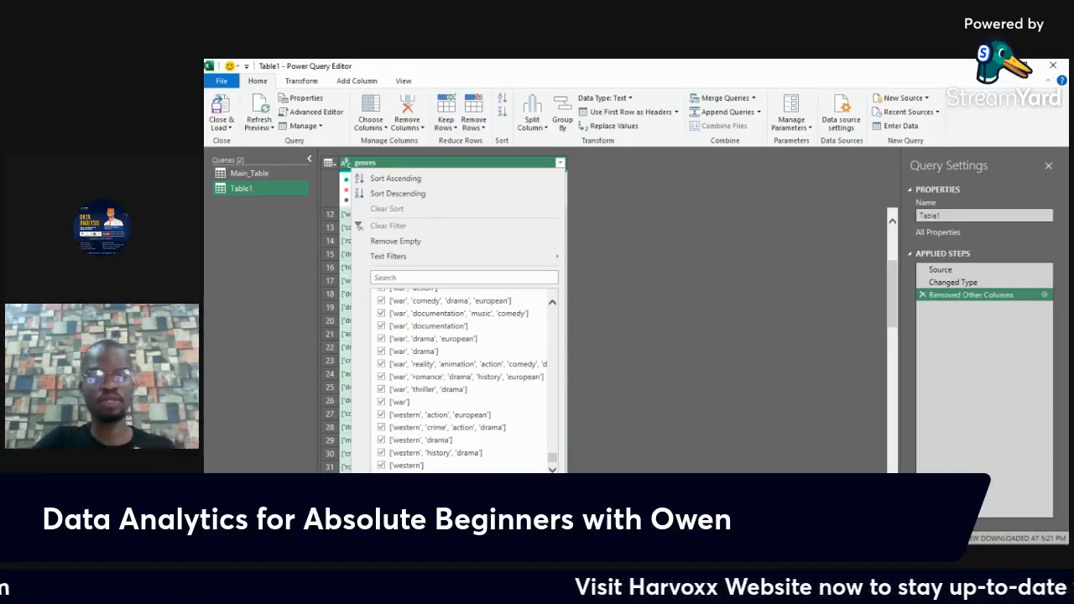
# In Main_Table, replace [] with ['unspecified'] in the genres column.
pyautogui.press('Escape')
pyautogui.click(254, 172)
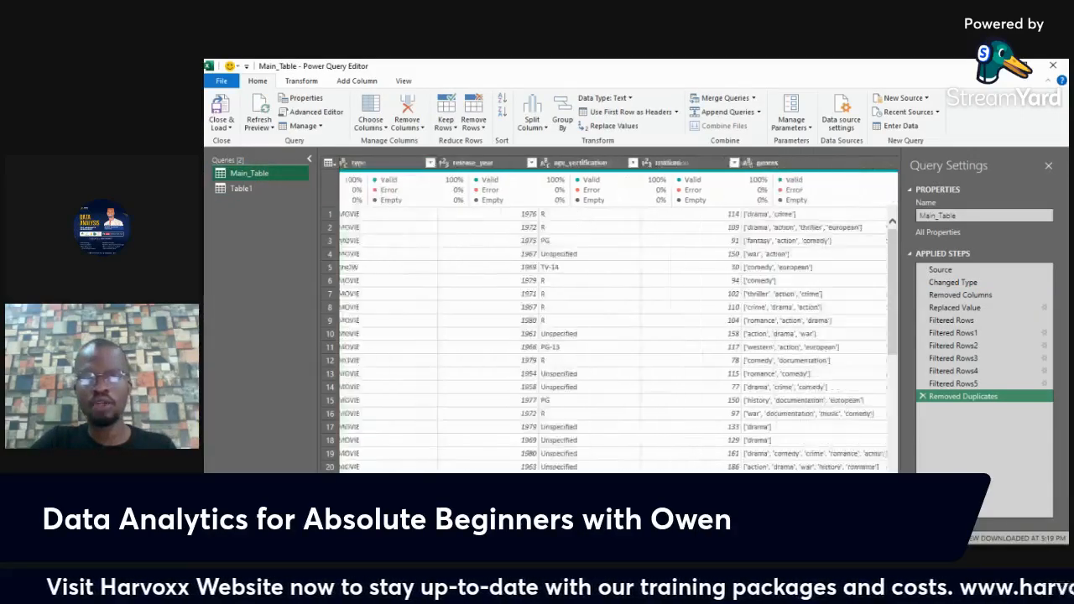
pyautogui.hscroll(3, 621, 319)
pyautogui.click(673, 166)
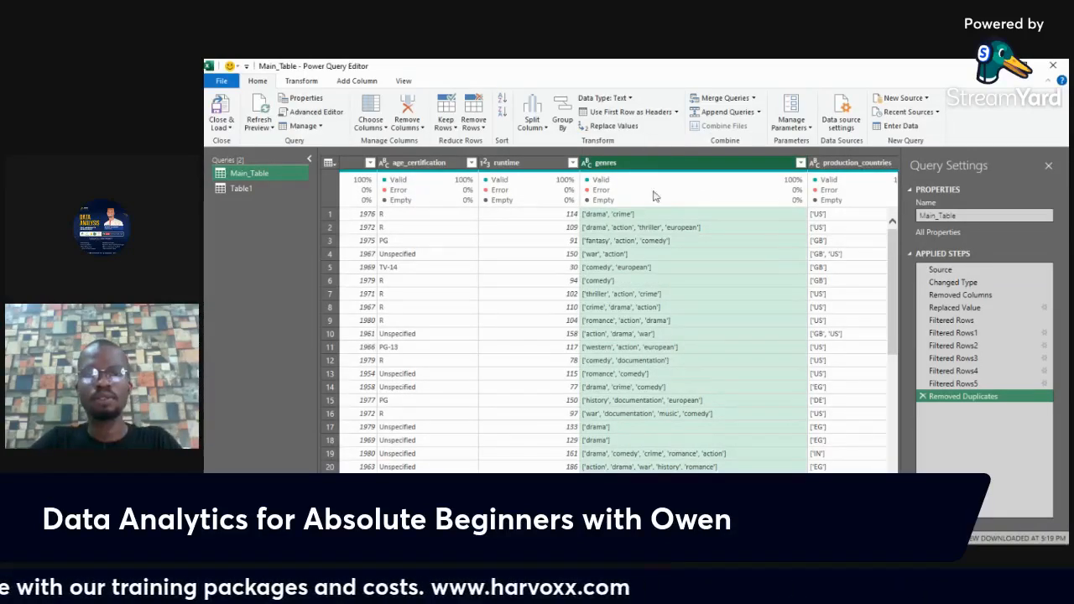
pyautogui.moveTo(670, 194)
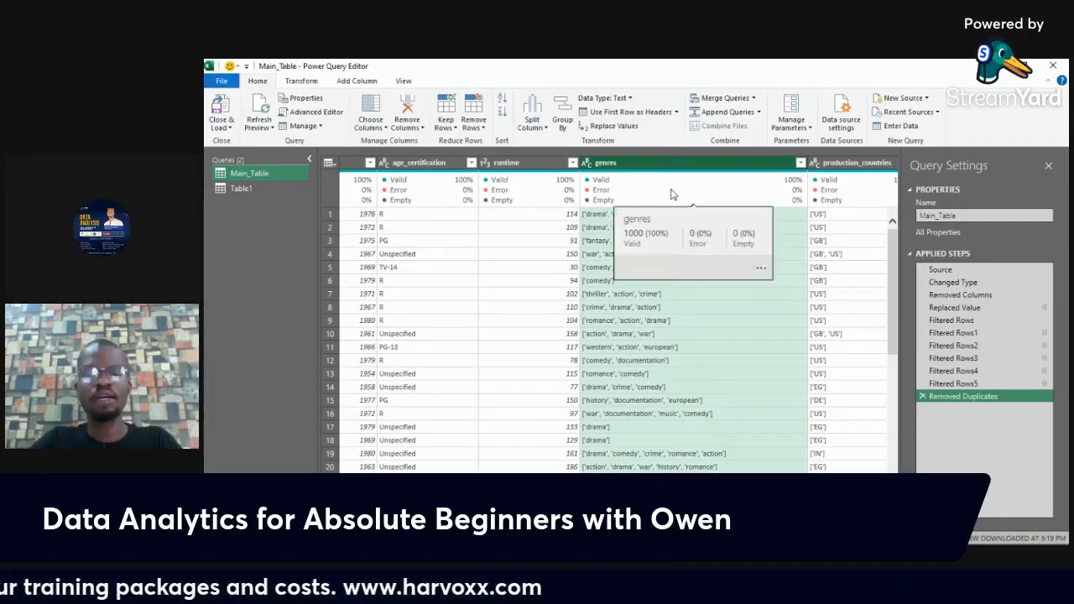
pyautogui.click(618, 126)
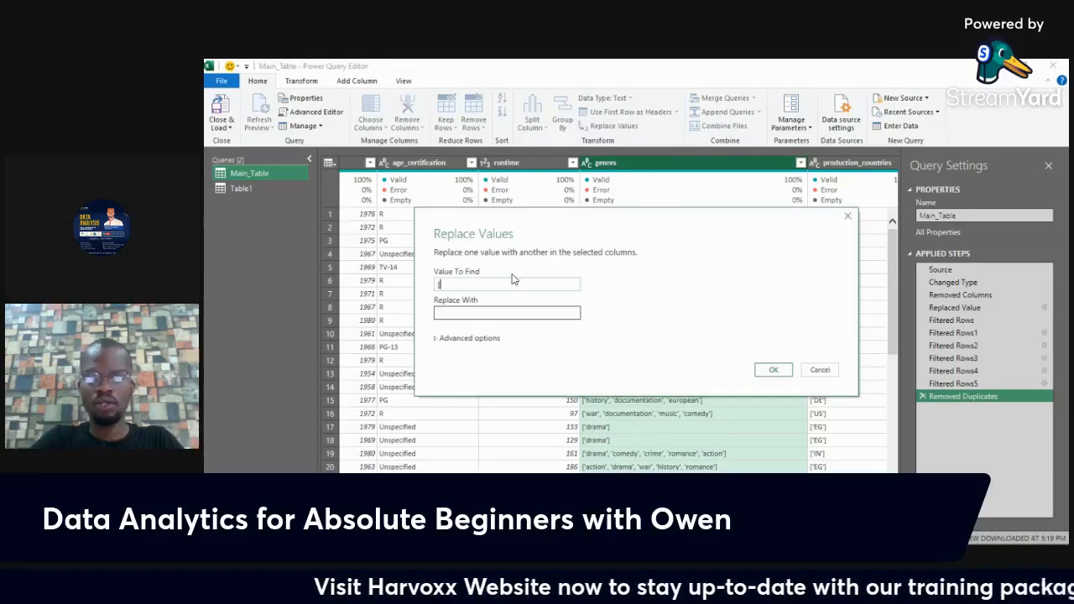
pyautogui.click(552, 313)
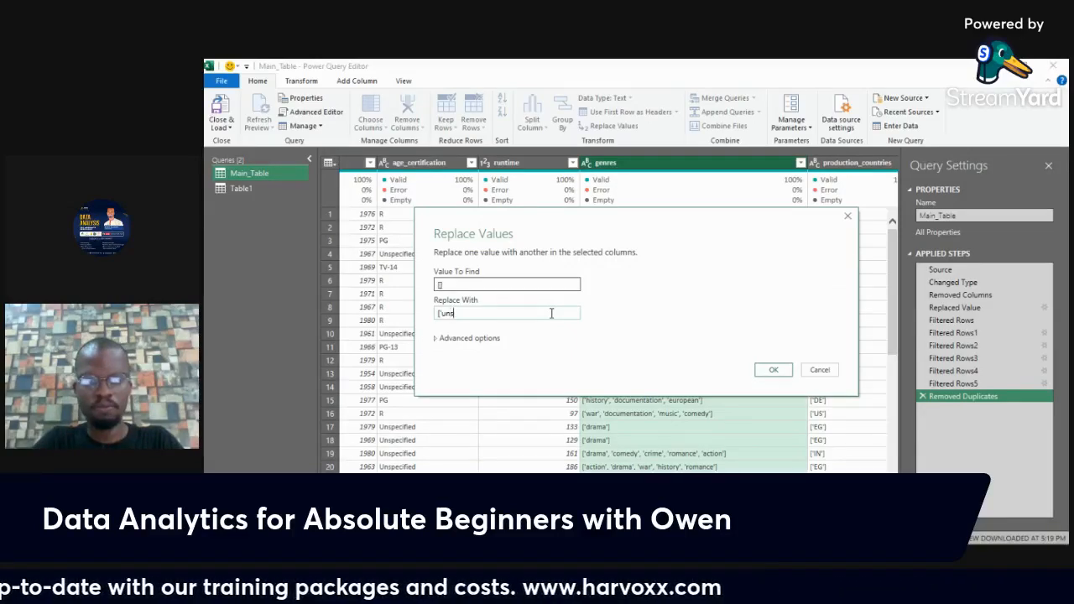
pyautogui.write("['unspeified")
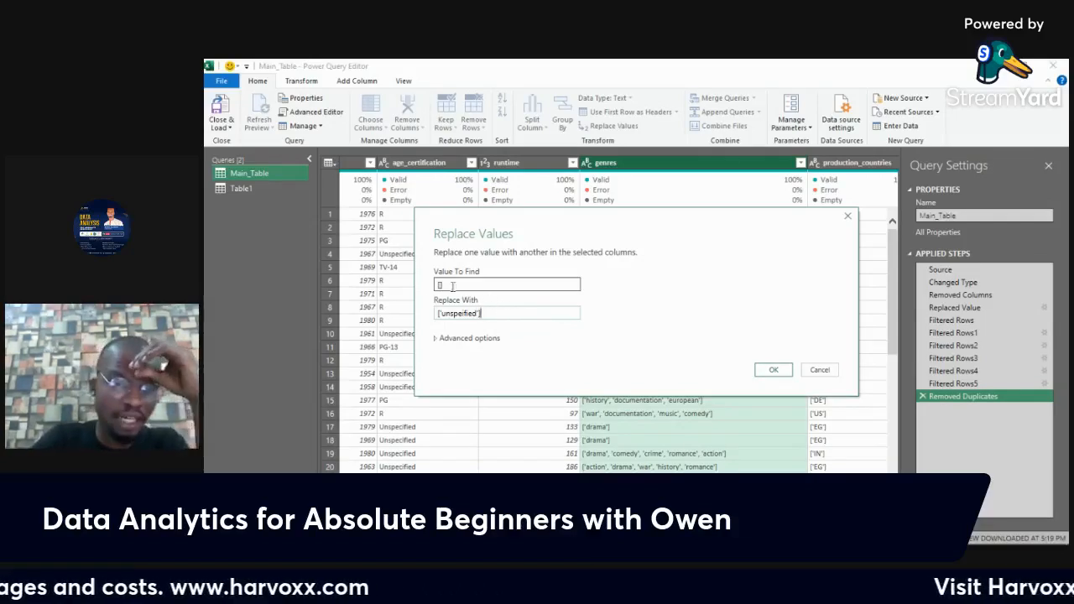
pyautogui.moveTo(443, 284); pyautogui.dragTo(436, 285)
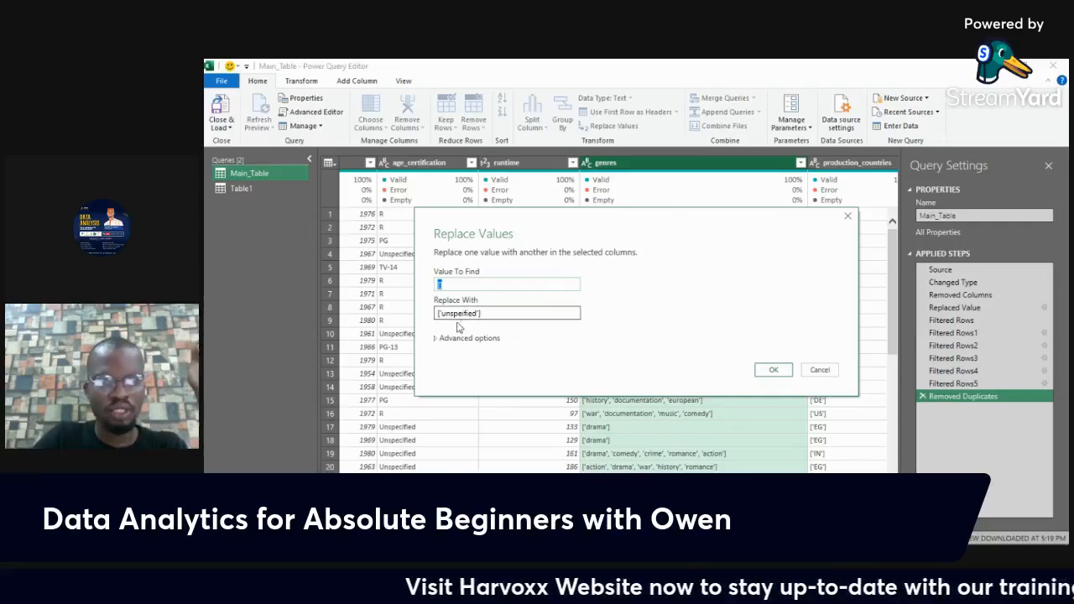
pyautogui.click(459, 312)
pyautogui.write('c')
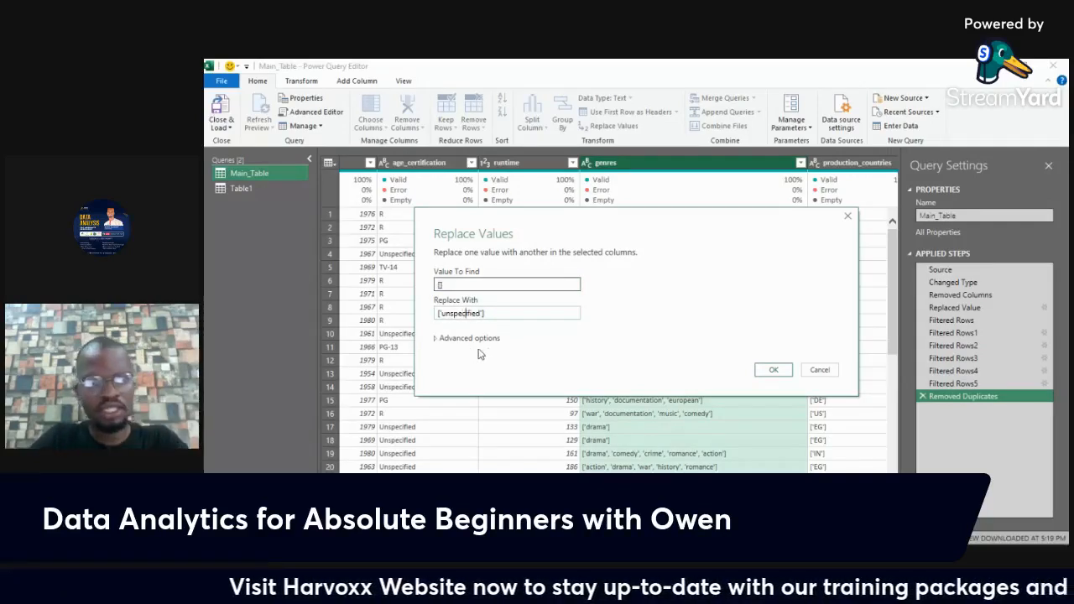
pyautogui.click(773, 369)
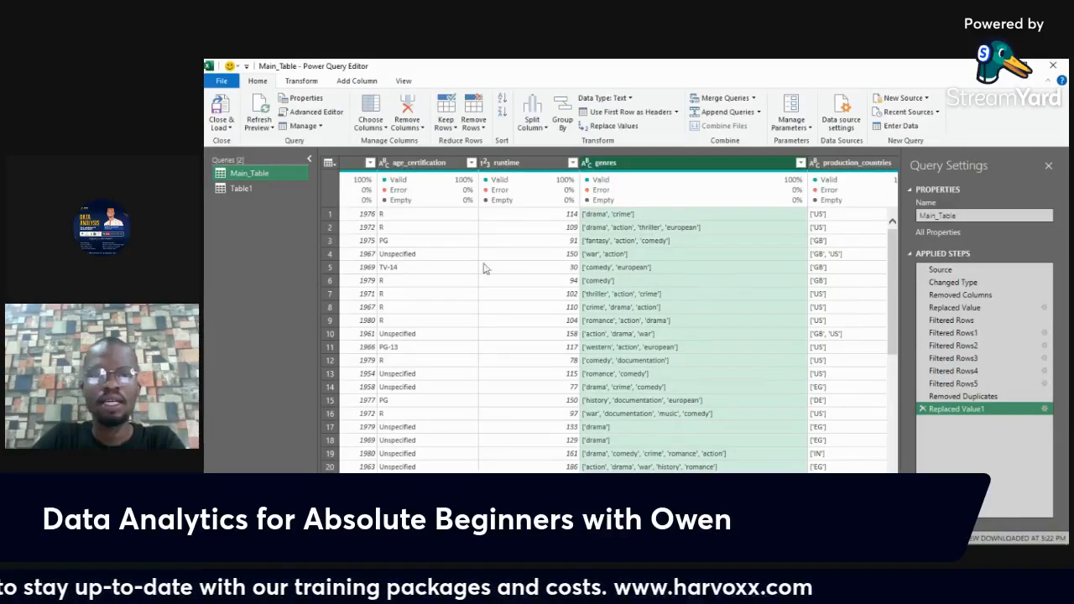
# In Table1, replace [] with ['unspecified'] in the genres column and check the column's list of distinct values.
pyautogui.click(253, 189)
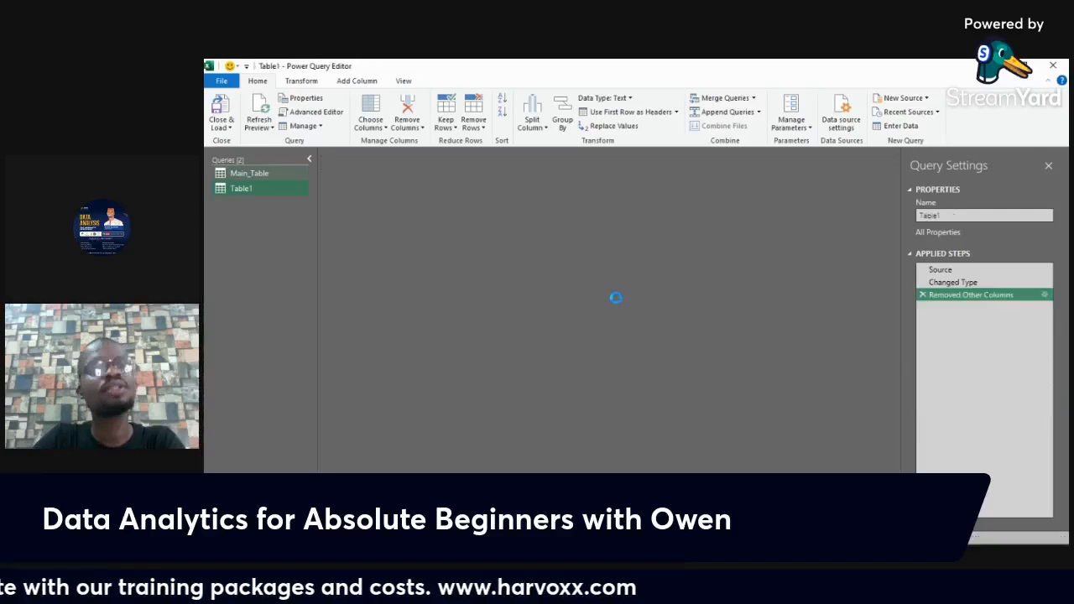
pyautogui.scroll(-4, 410, 332)
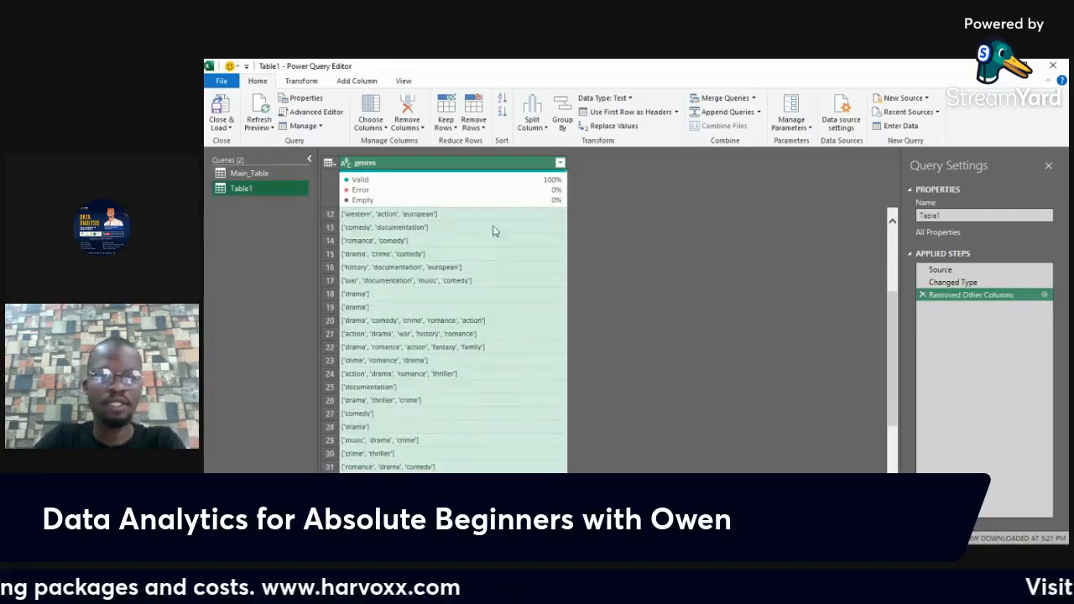
pyautogui.click(562, 164)
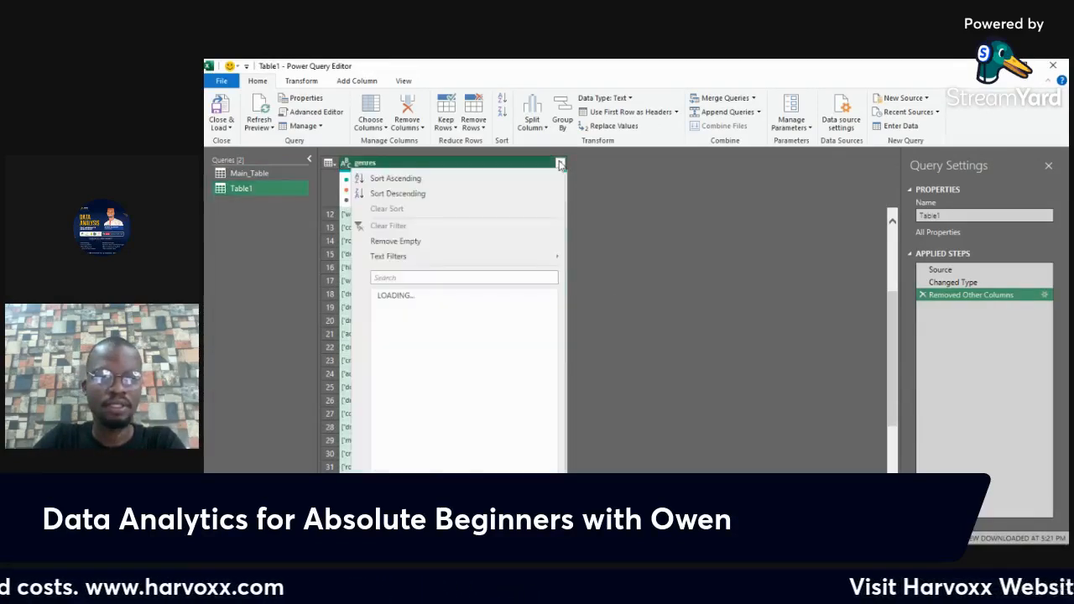
pyautogui.moveTo(553, 316); pyautogui.dragTo(553, 458)
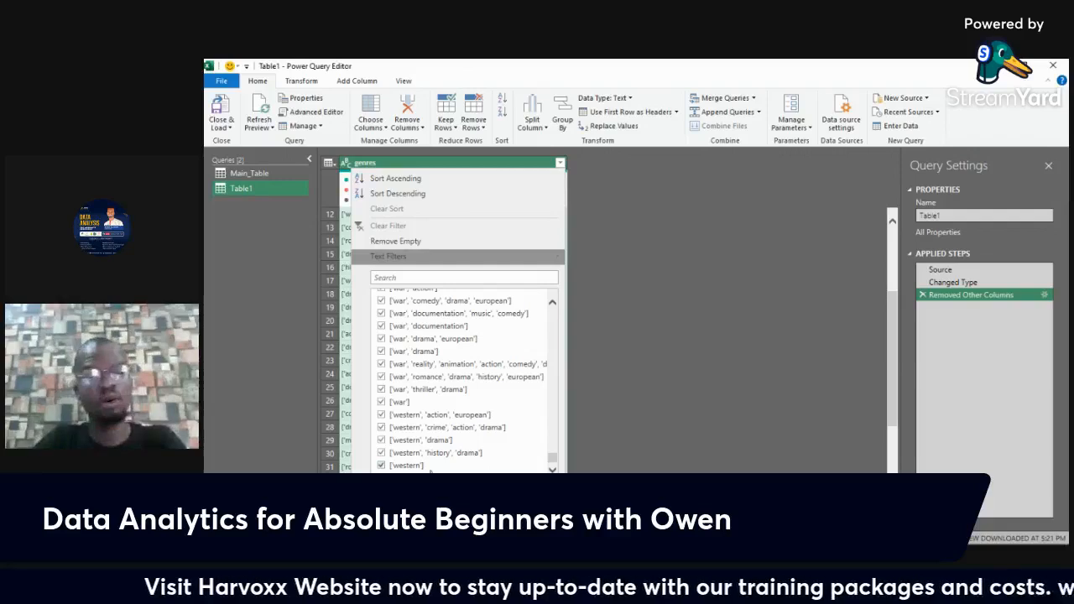
pyautogui.click(597, 126)
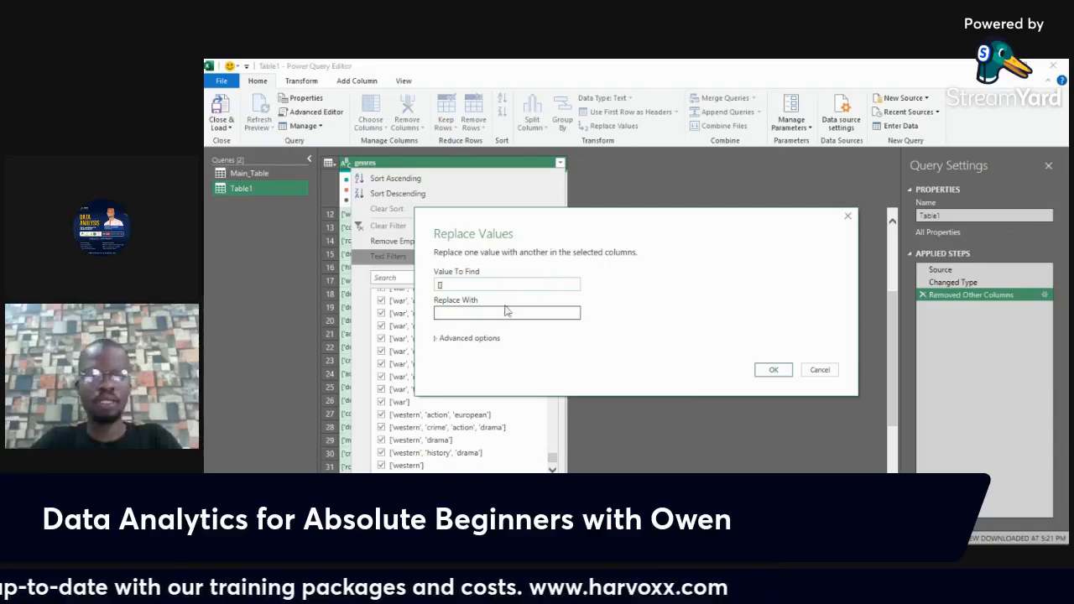
pyautogui.click(452, 315)
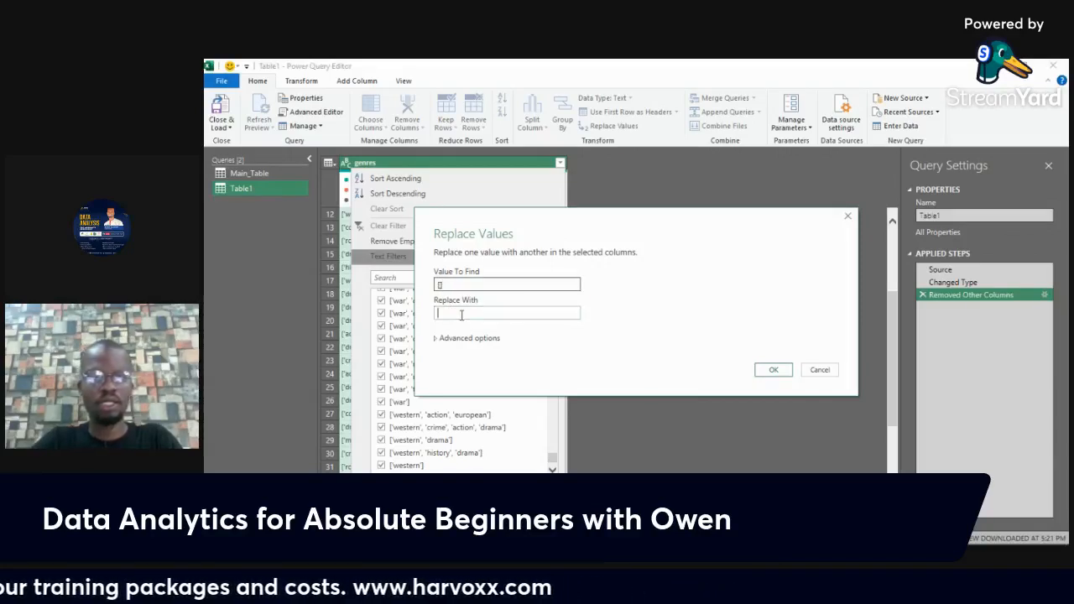
pyautogui.write("['unspecifi")
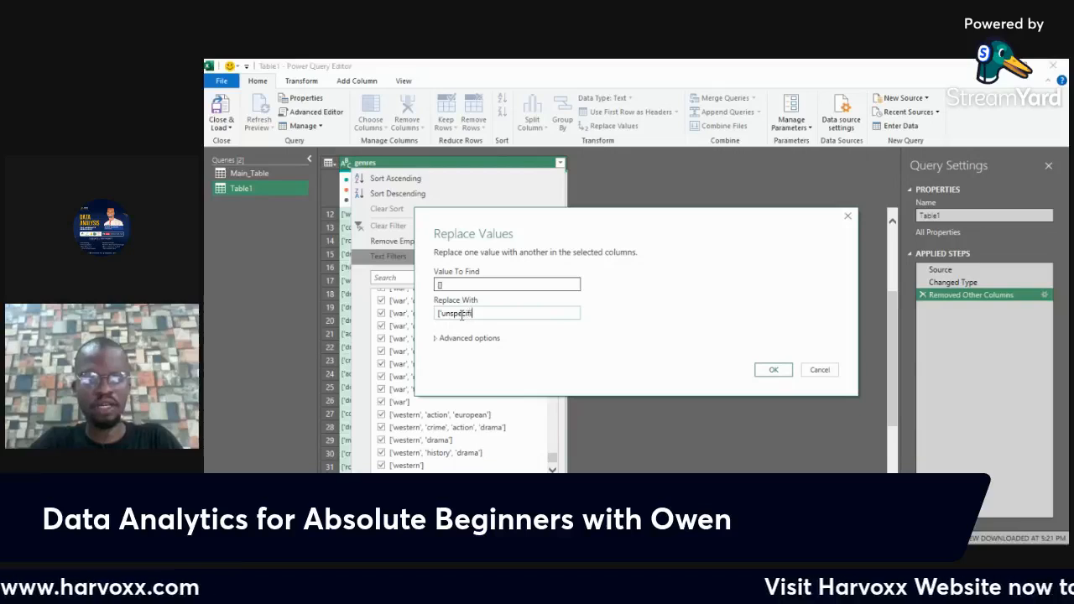
pyautogui.write("ed']")
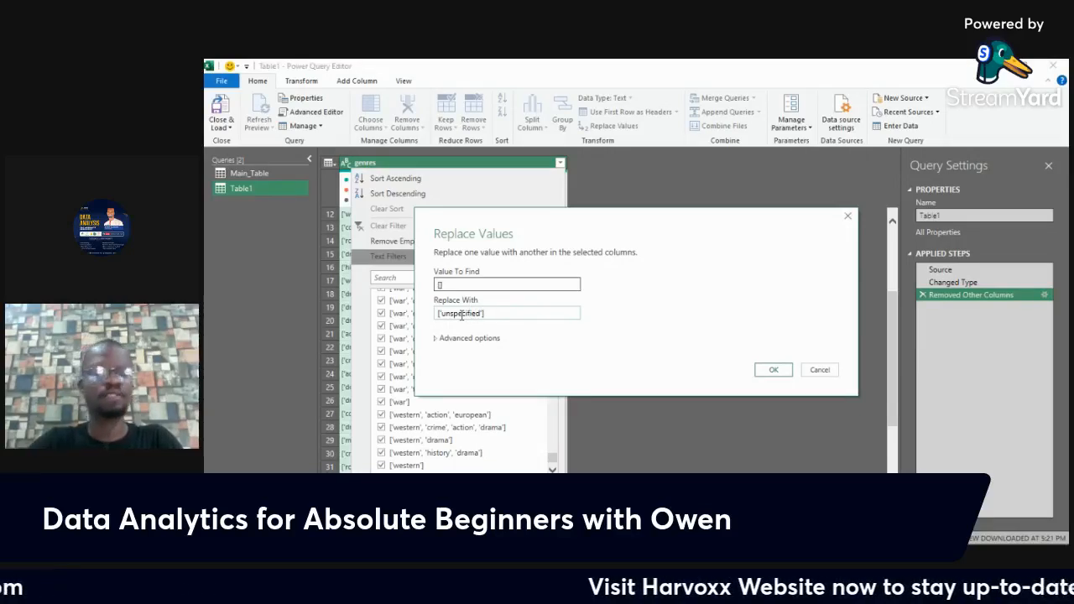
pyautogui.click(759, 369)
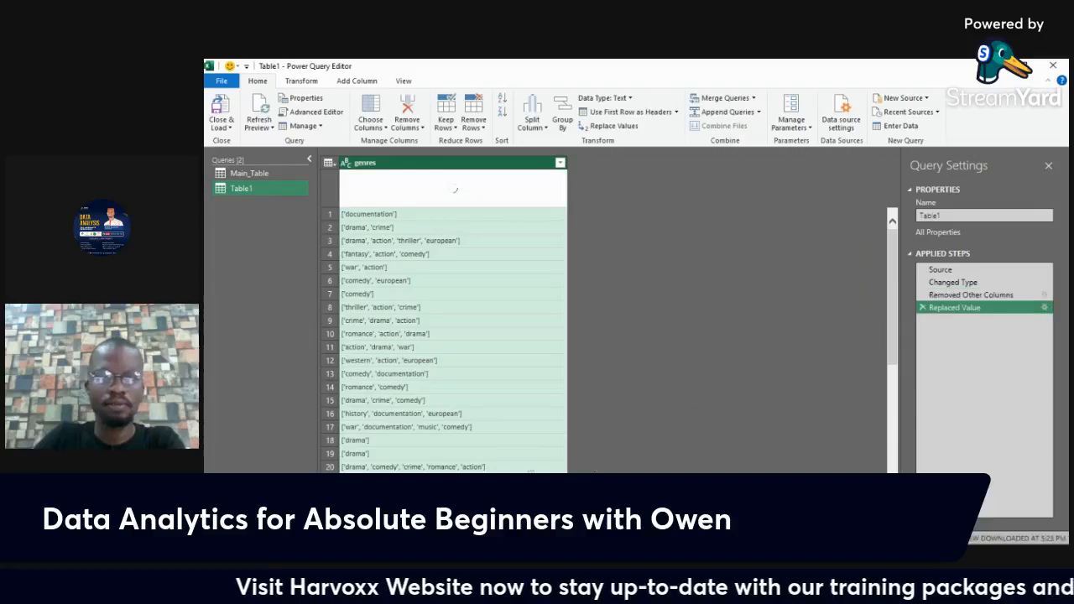
pyautogui.click(560, 165)
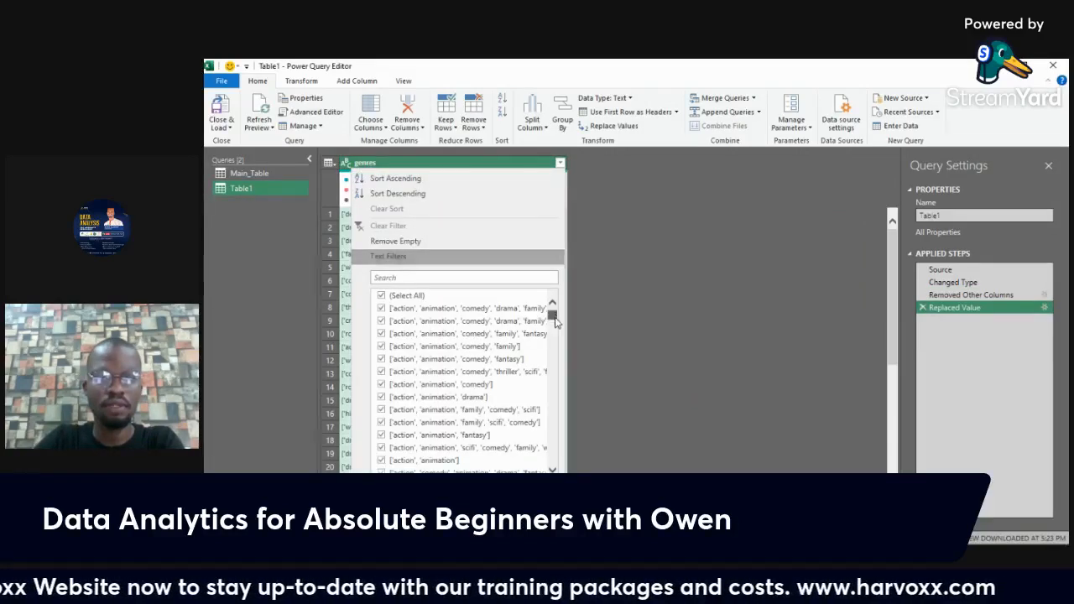
pyautogui.moveTo(539, 463); pyautogui.dragTo(542, 491)
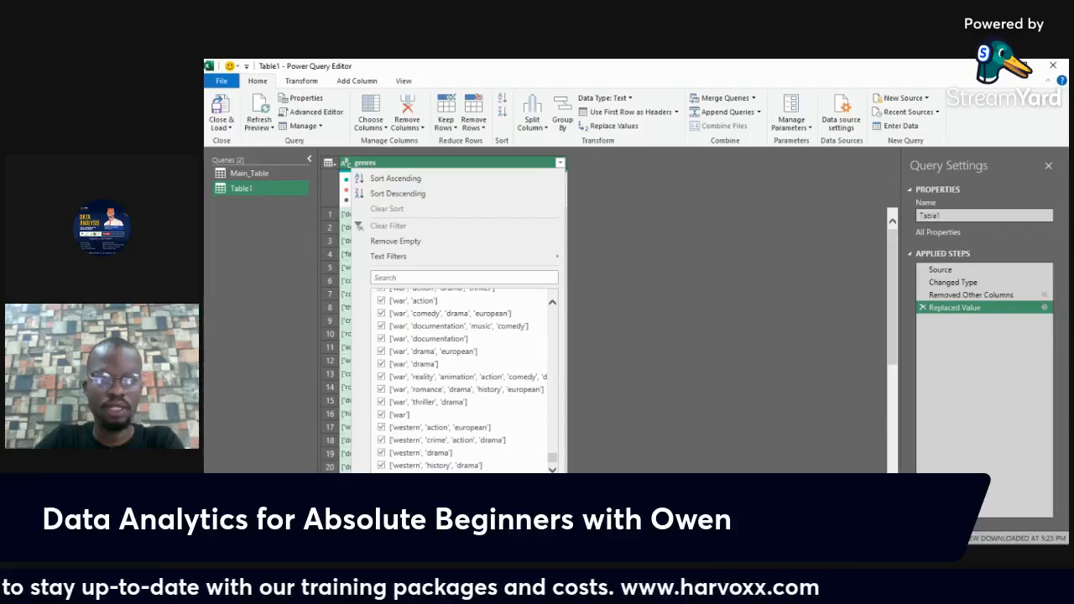
pyautogui.click(534, 495)
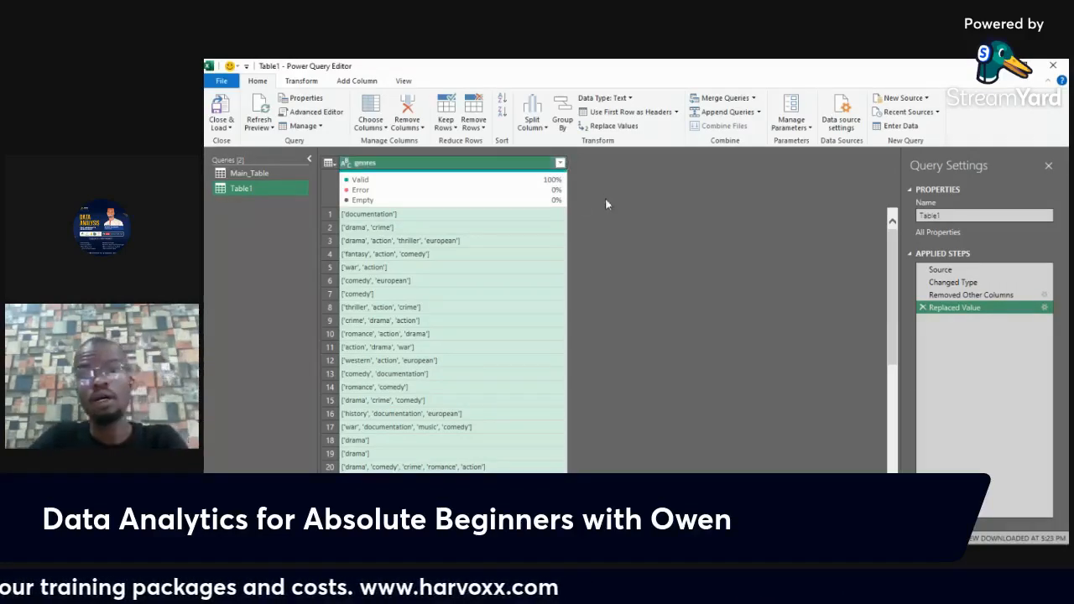
# Remove every opening square bracket from Table1's genres column by replacing [ with nothing.
pyautogui.moveTo(382, 204)
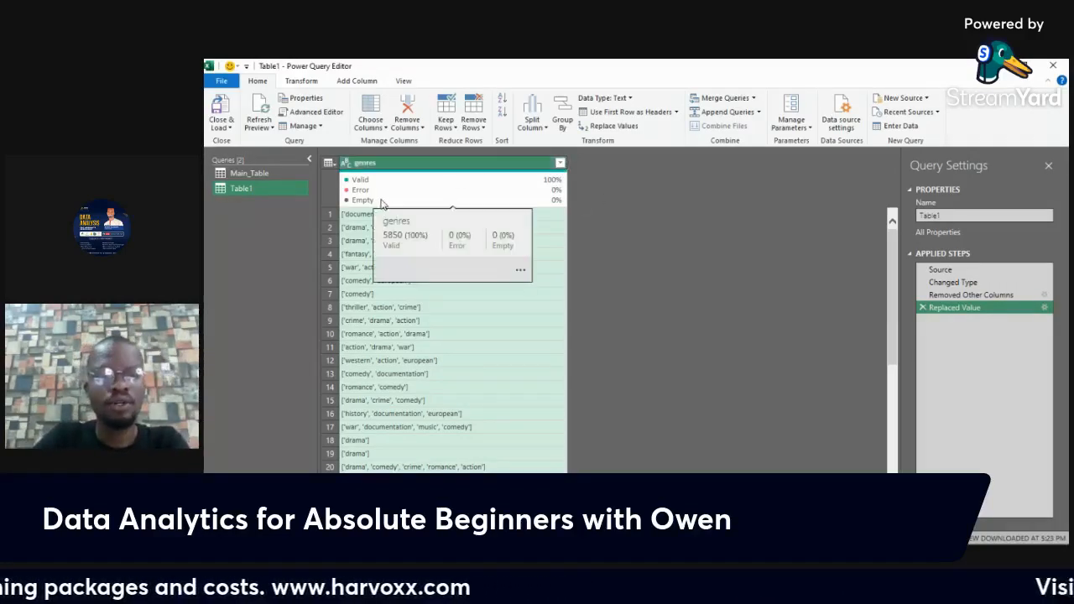
pyautogui.click(409, 165)
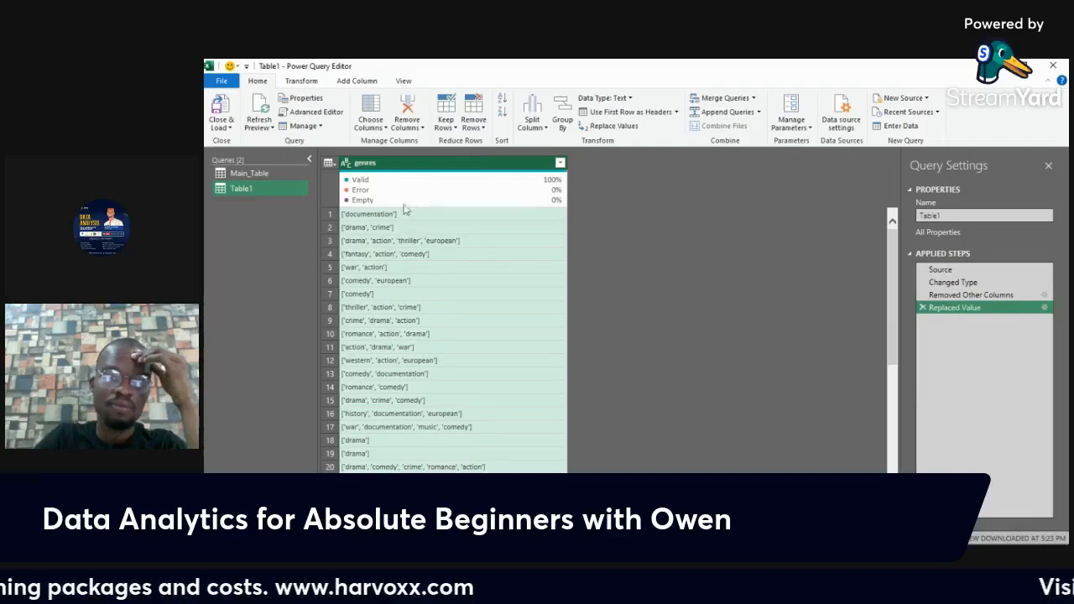
pyautogui.click(590, 127)
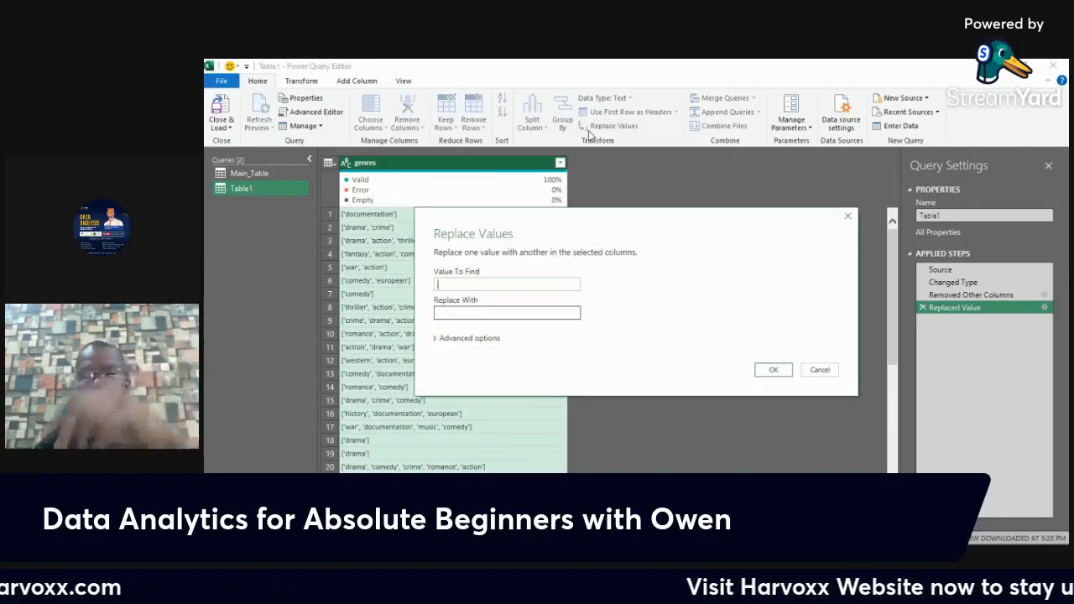
pyautogui.click(481, 339)
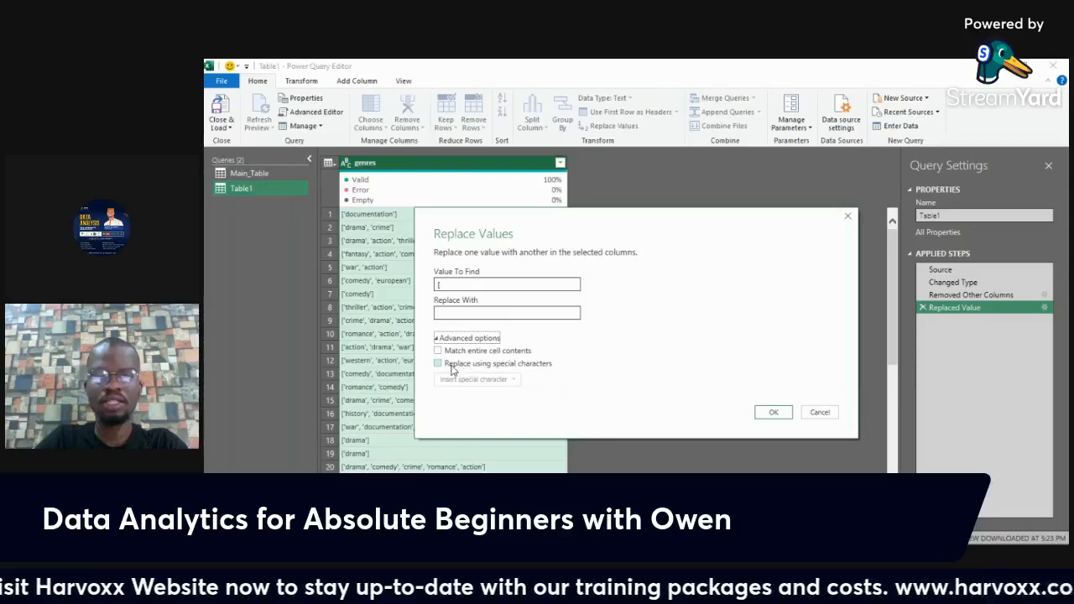
pyautogui.click(774, 412)
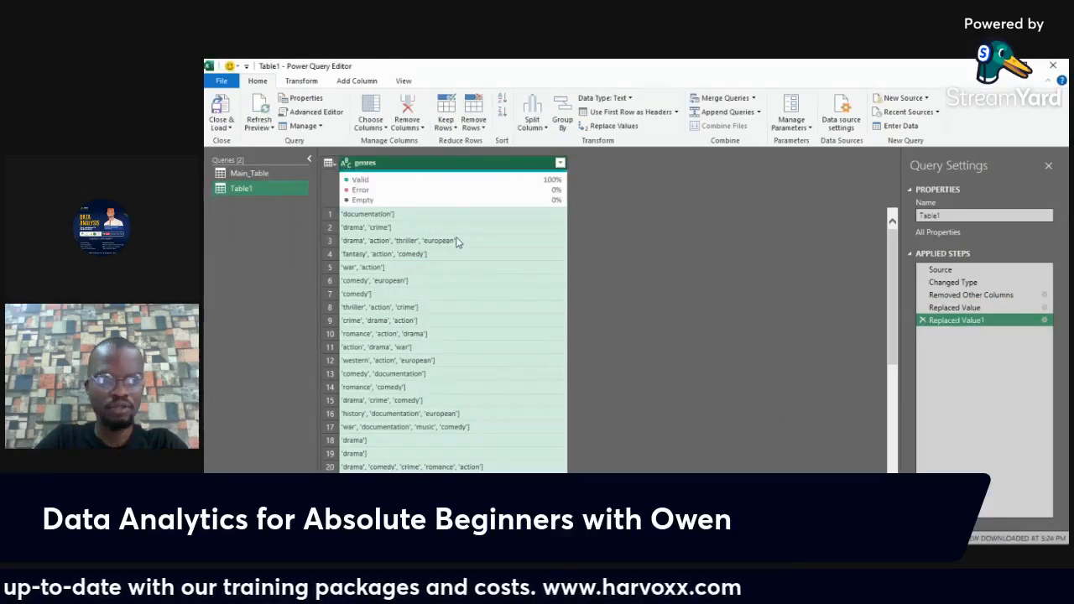
# Replace ] and the single quote with nothing in the genres column, and check the cleaned list of distinct values.
pyautogui.click(612, 128)
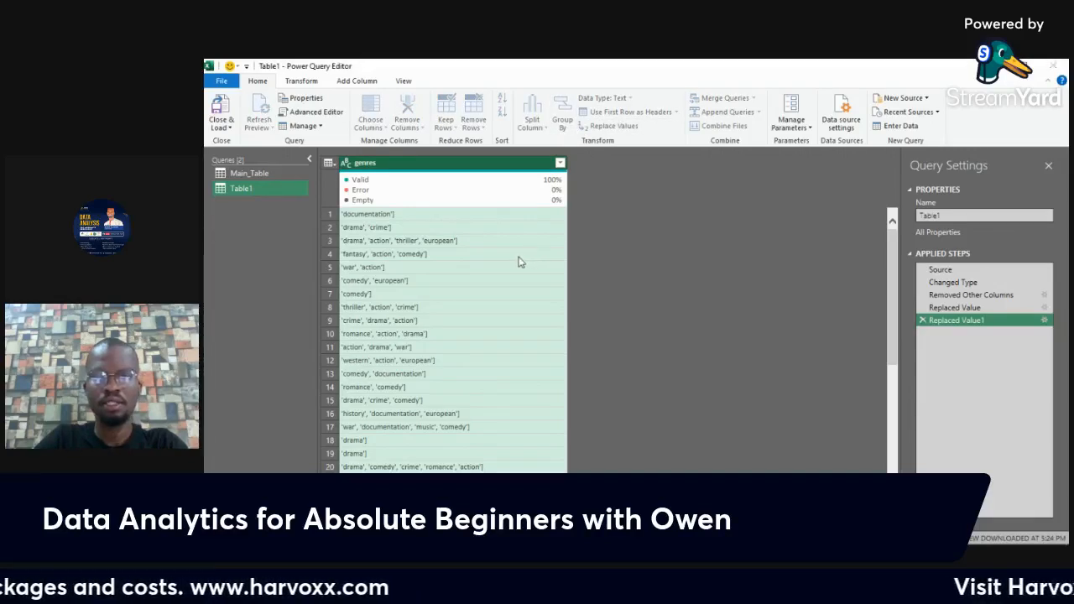
pyautogui.write(']')
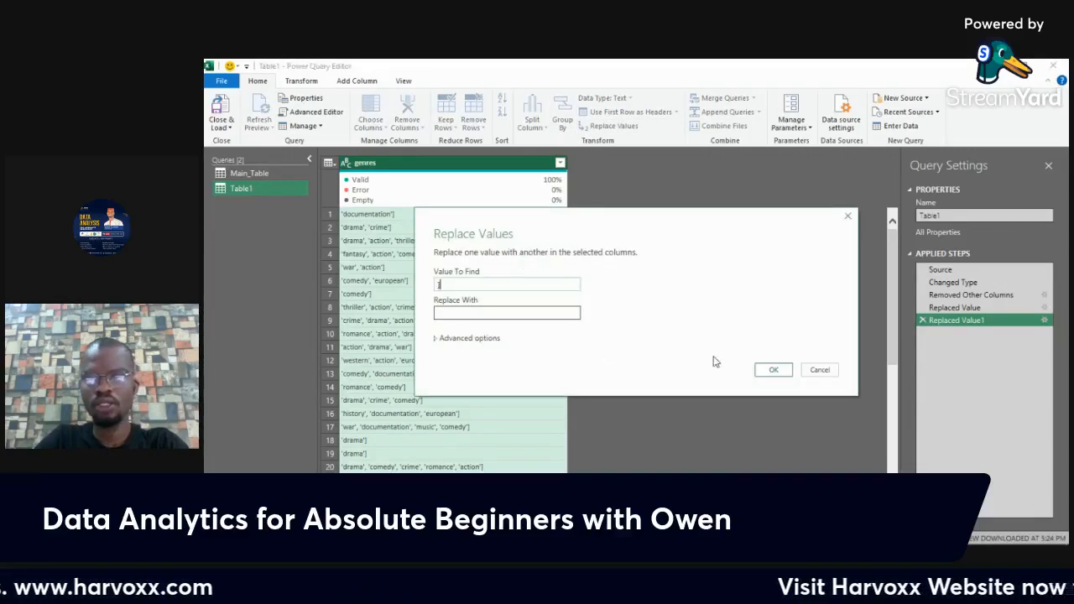
pyautogui.click(771, 371)
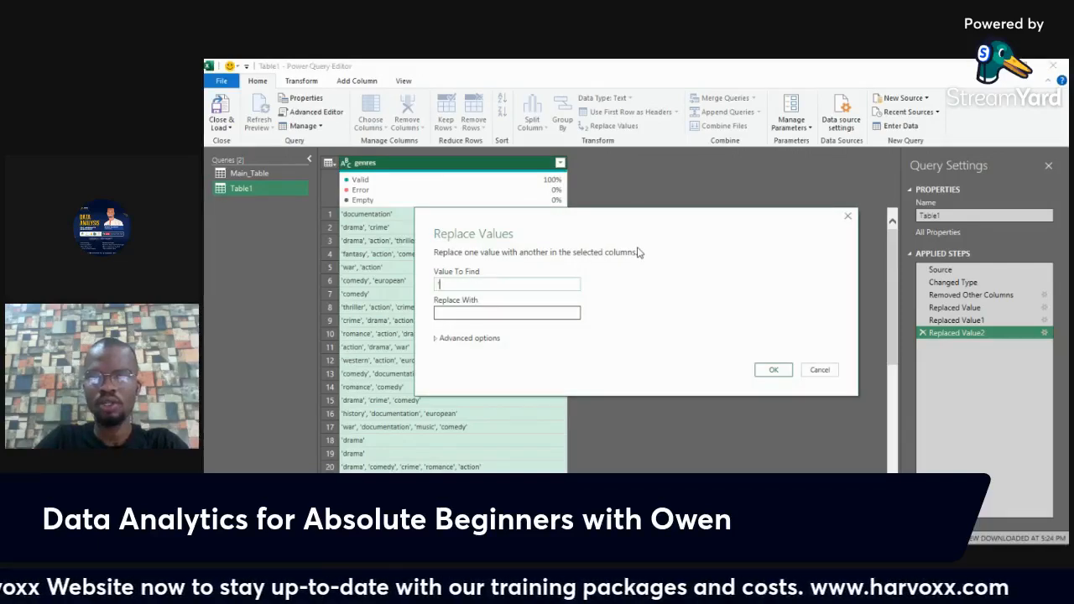
pyautogui.click(781, 374)
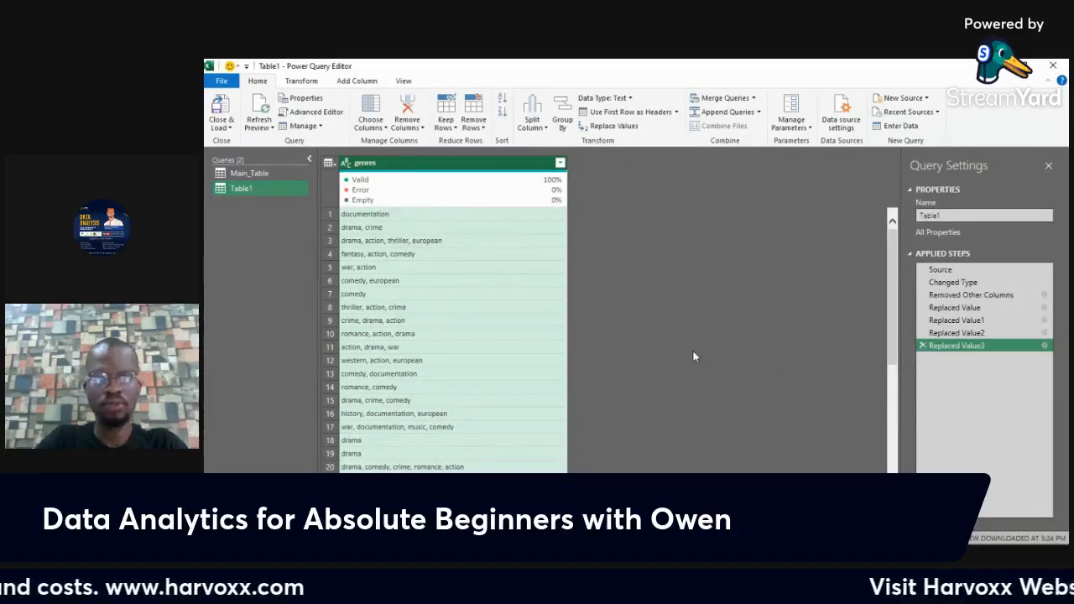
pyautogui.click(560, 165)
pyautogui.moveTo(552, 312); pyautogui.dragTo(551, 458)
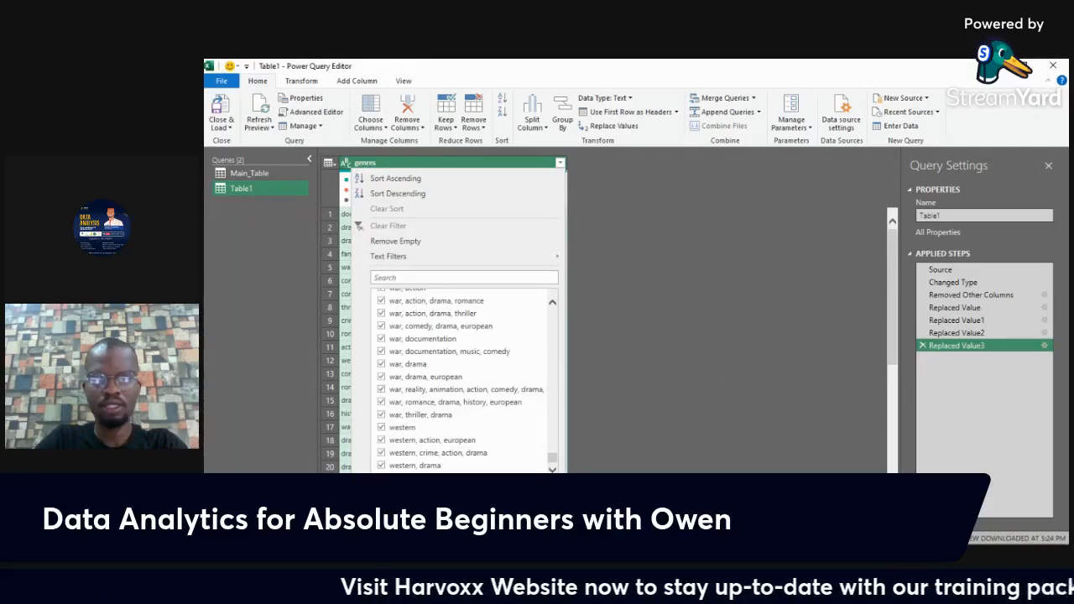
pyautogui.click(538, 484)
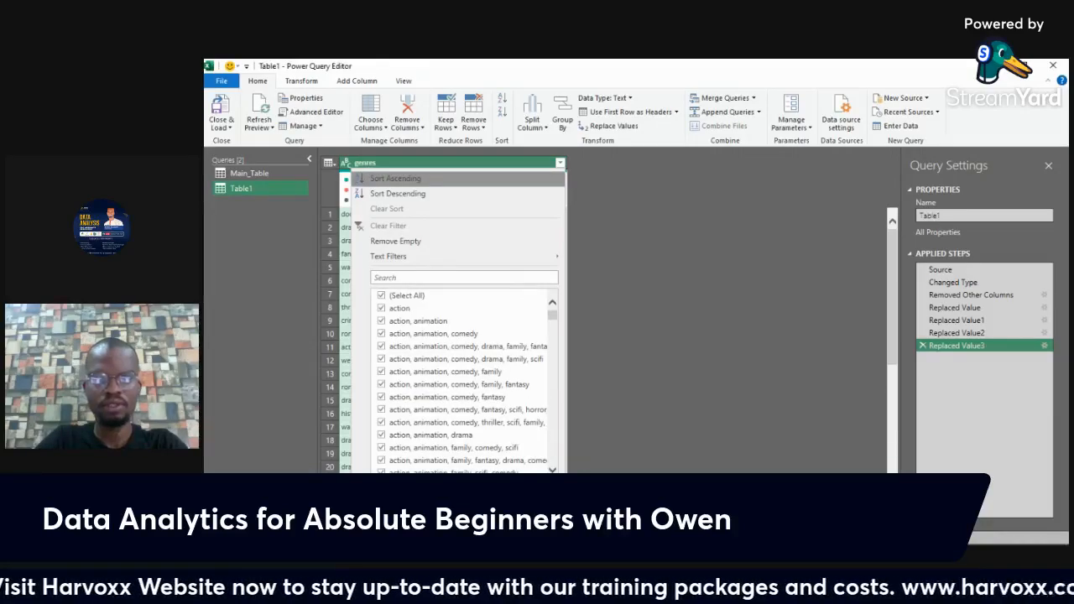
pyautogui.click(533, 493)
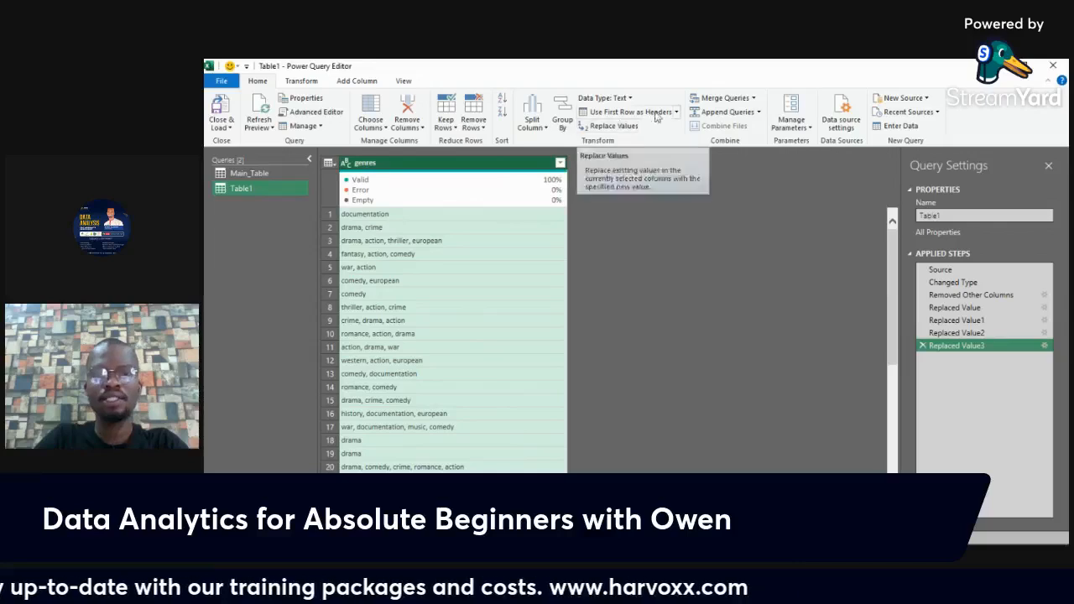
# Split Table1's genres column by comma at each occurrence of the delimiter and look through the resulting columns.
pyautogui.click(534, 124)
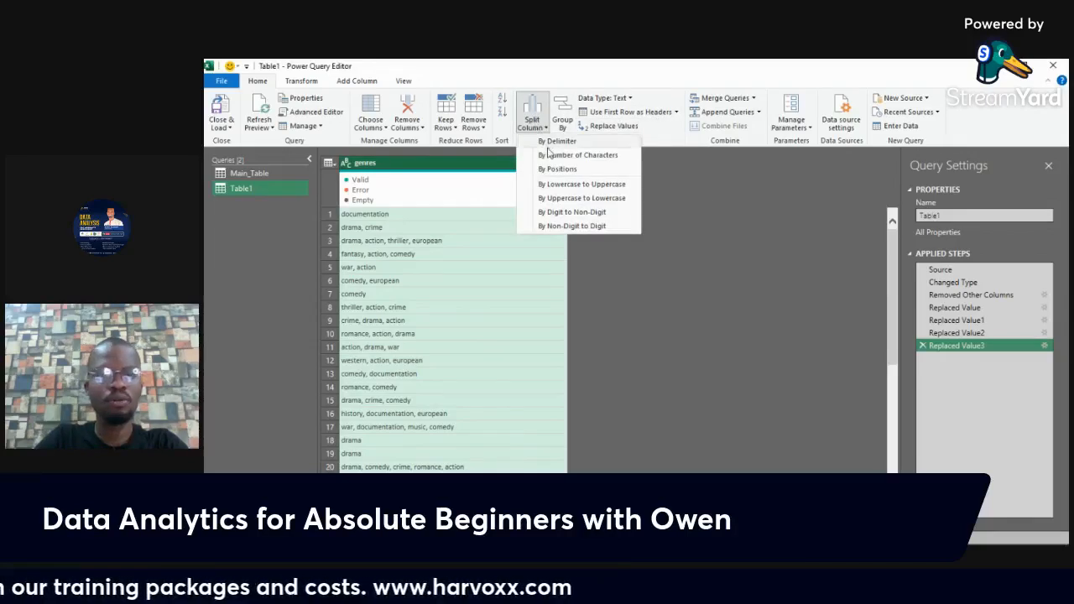
pyautogui.click(560, 143)
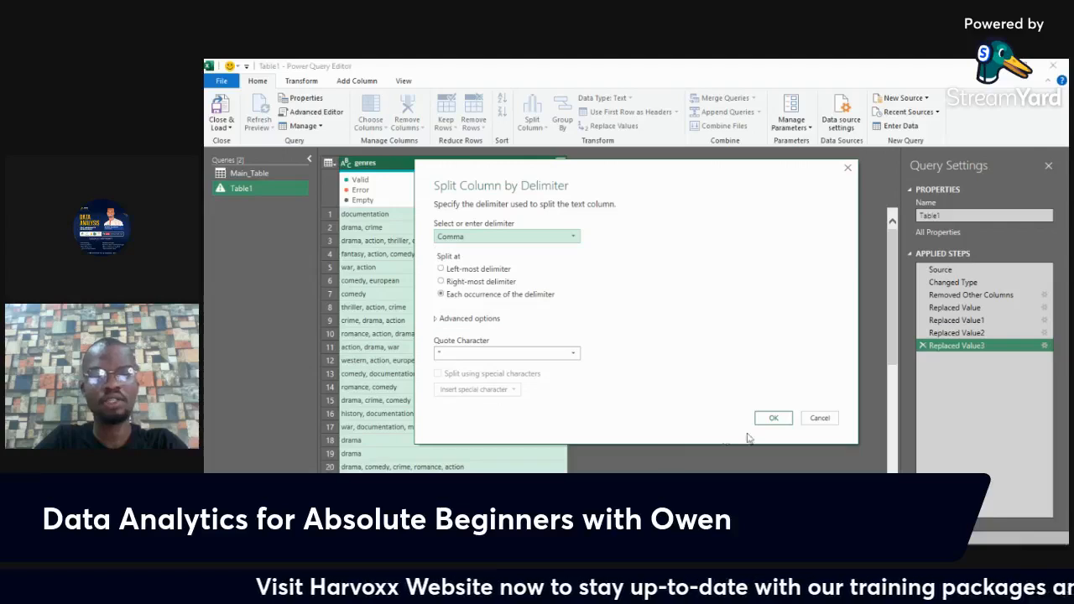
pyautogui.click(773, 420)
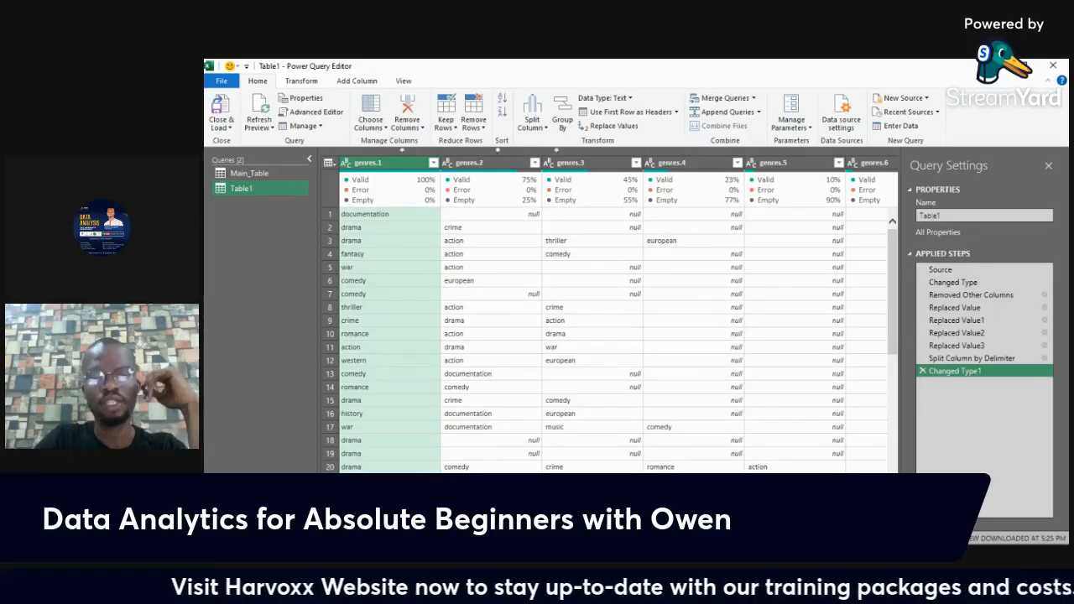
pyautogui.hscroll(5, 619, 310)
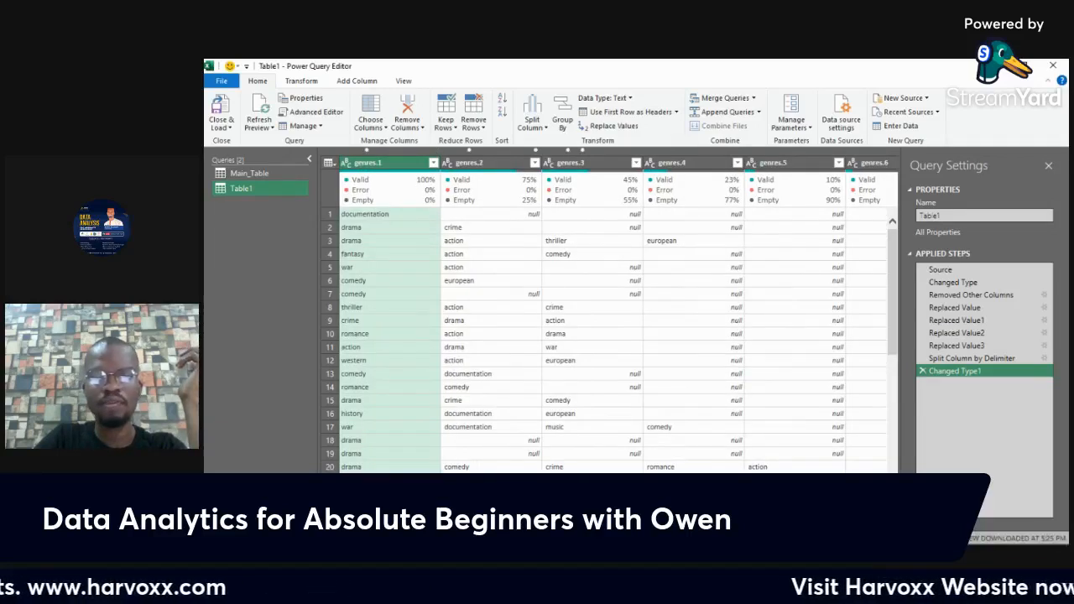
pyautogui.hscroll(5, 843, 171)
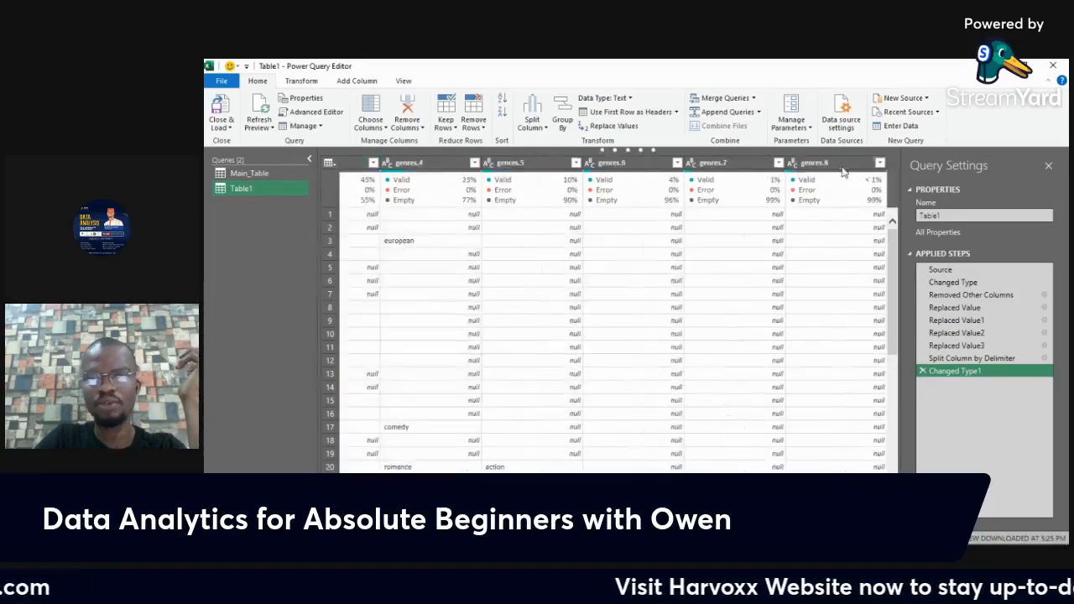
pyautogui.moveTo(845, 177)
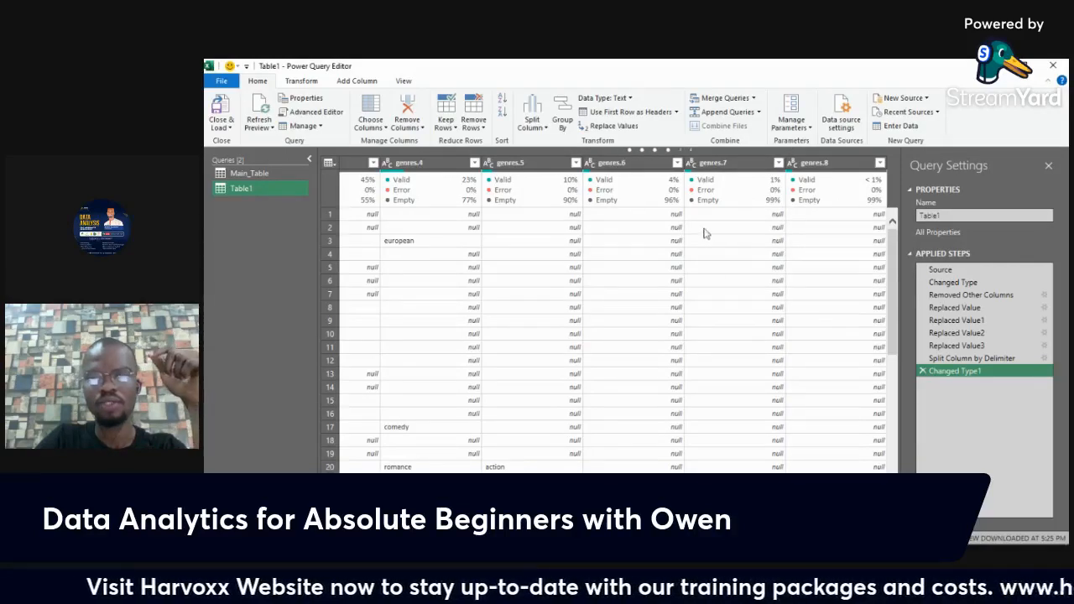
pyautogui.moveTo(392, 190)
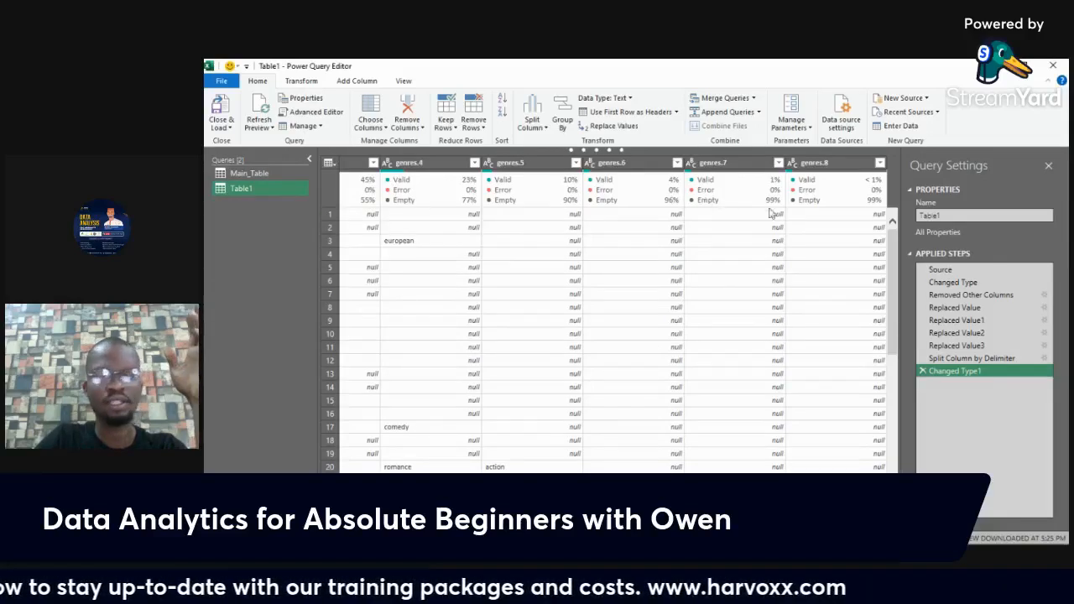
# Unpivot all the split columns from genres.1 through genres.8 into attribute-value pairs.
pyautogui.moveTo(635, 526); pyautogui.dragTo(453, 525)
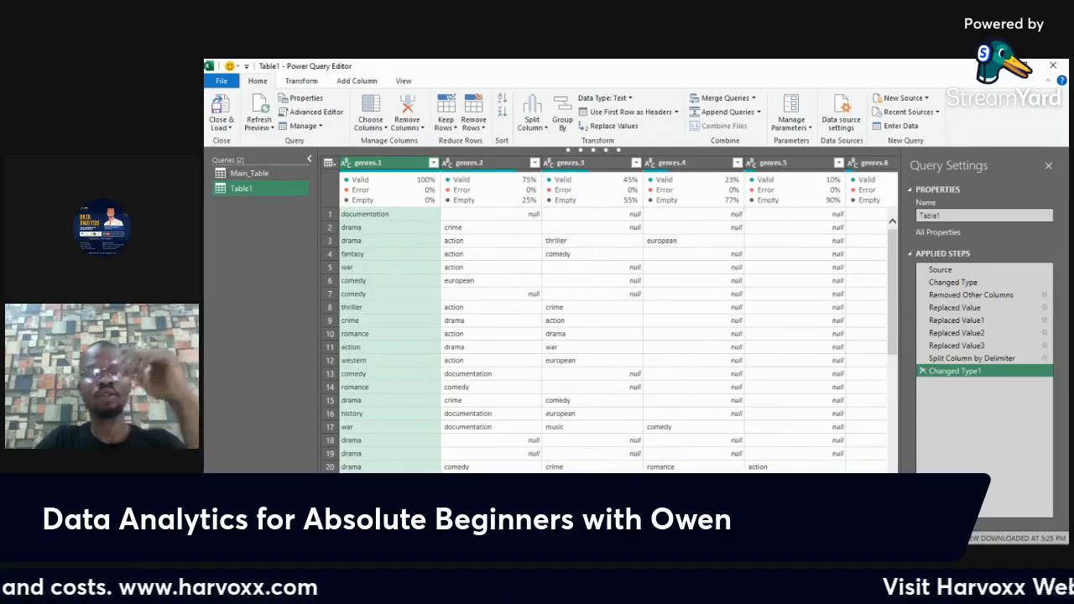
pyautogui.moveTo(453, 525); pyautogui.dragTo(634, 525)
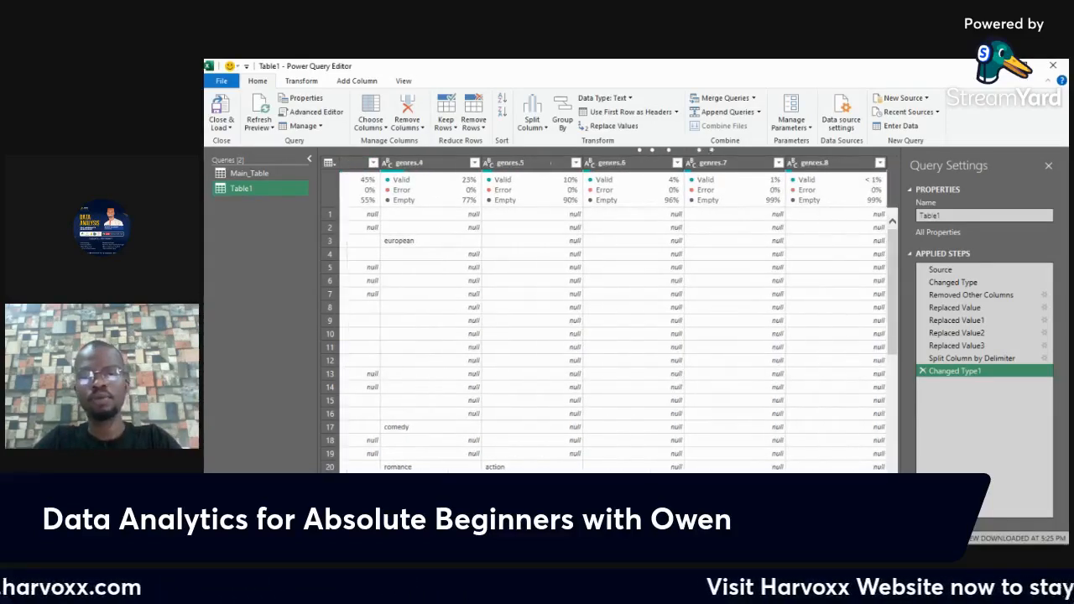
pyautogui.keyDown('shift'); pyautogui.click(836, 162); pyautogui.keyUp('shift')
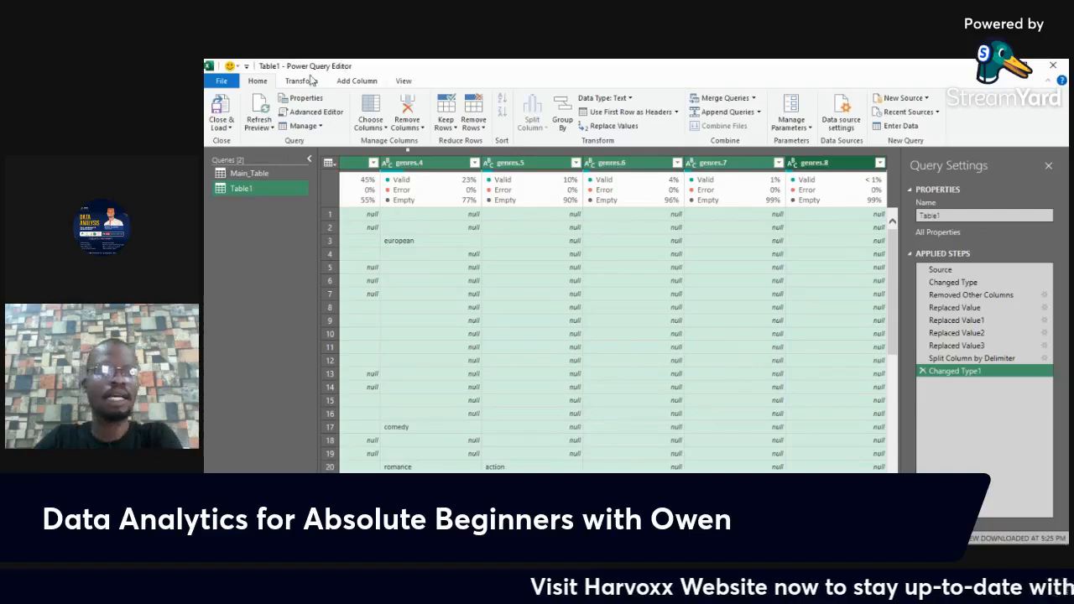
pyautogui.click(300, 81)
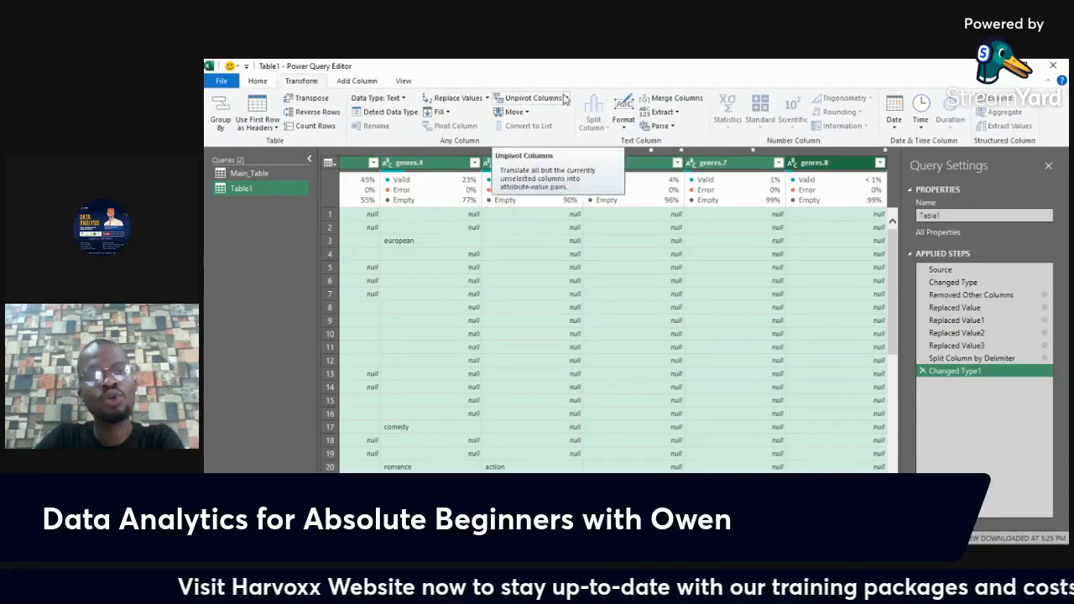
pyautogui.click(566, 98)
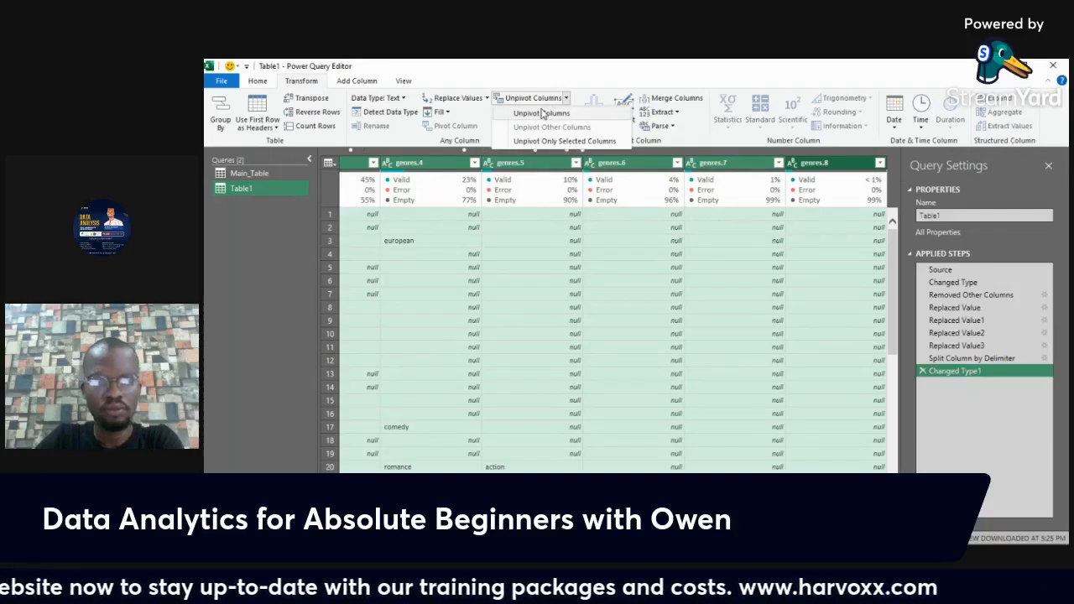
pyautogui.click(541, 113)
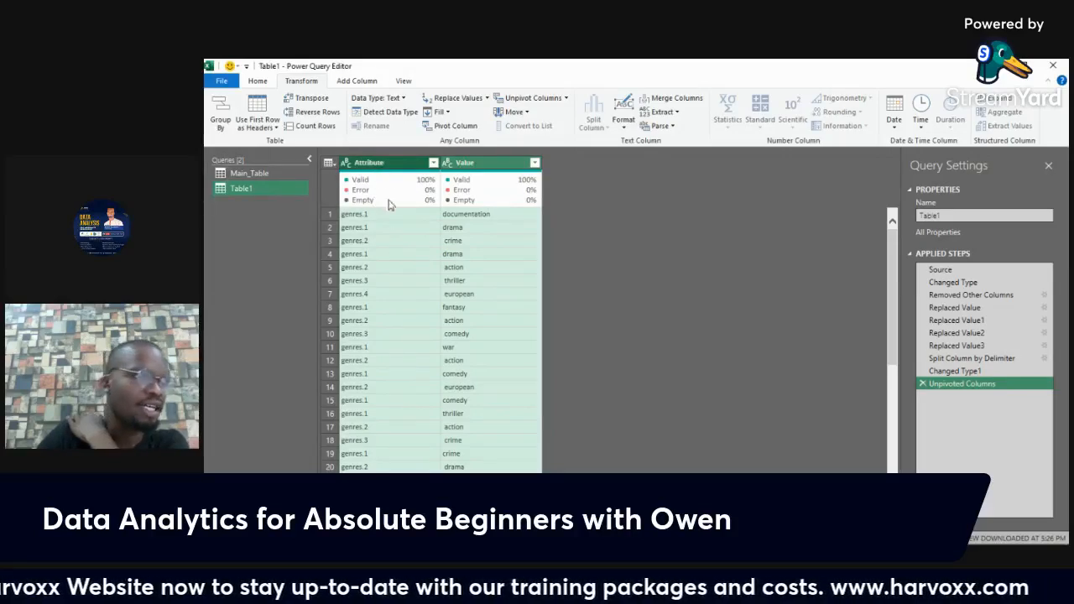
pyautogui.moveTo(408, 203)
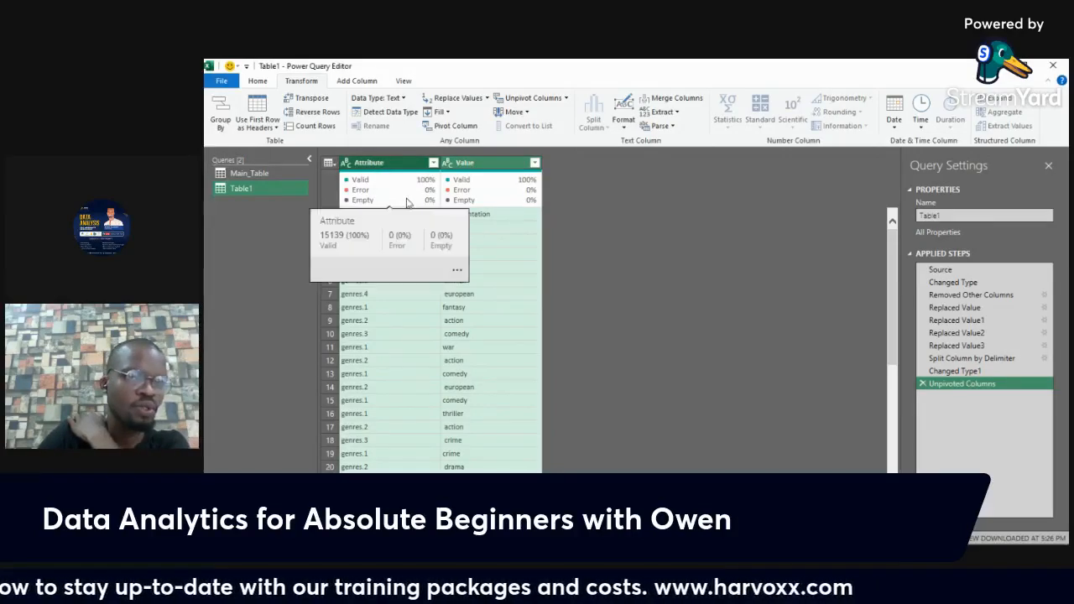
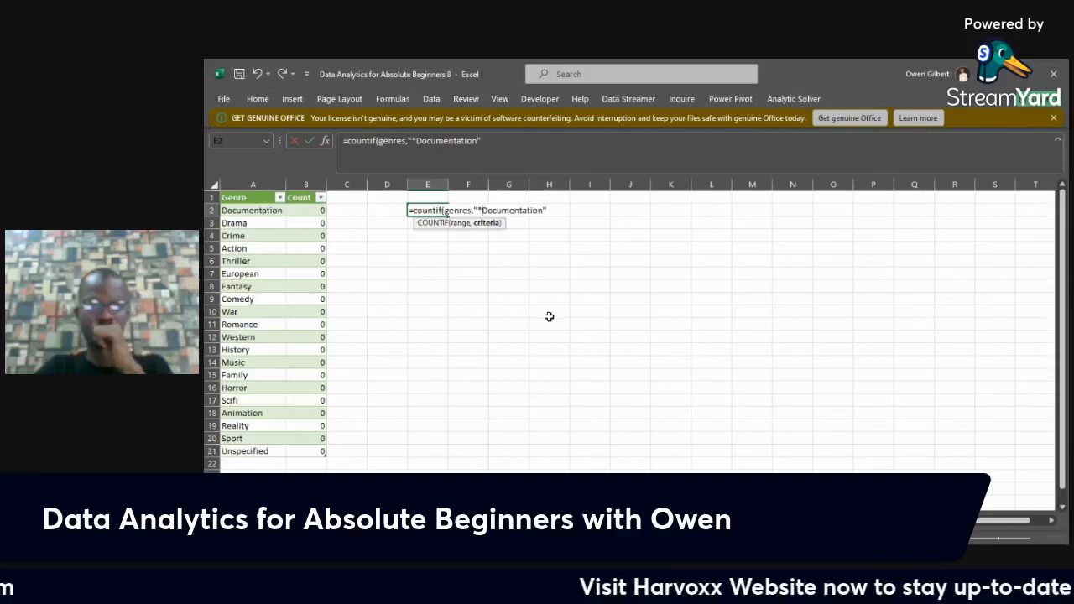
# In E2's COUNTIF formula over genres, join a leading "*" wildcard to the quoted "Documentation" criterion with an ampersand.
pyautogui.press('BackSpace')
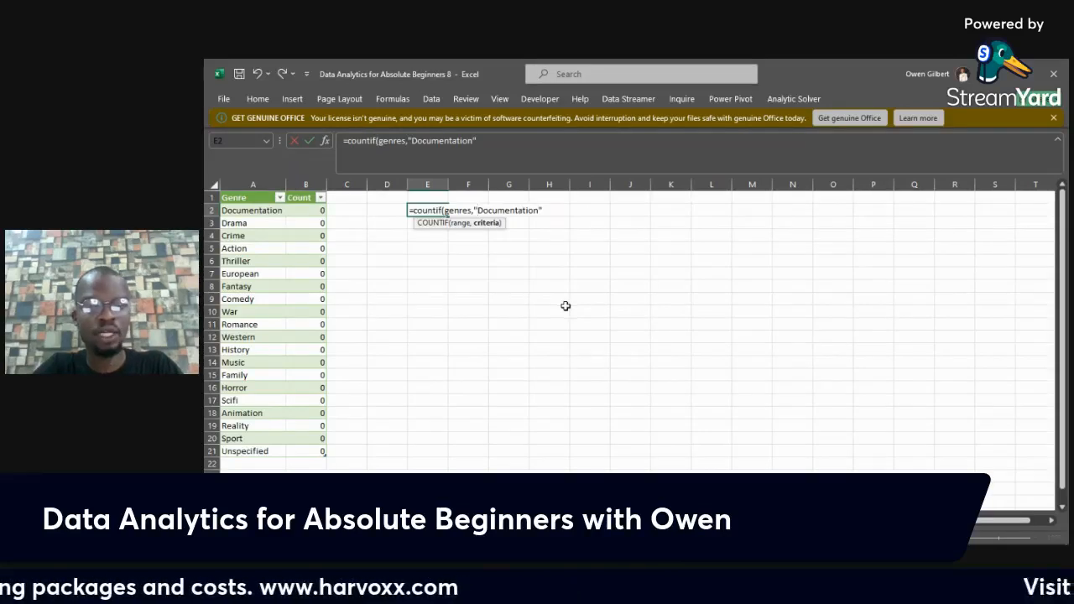
pyautogui.hotkey('alt', 'Tab')
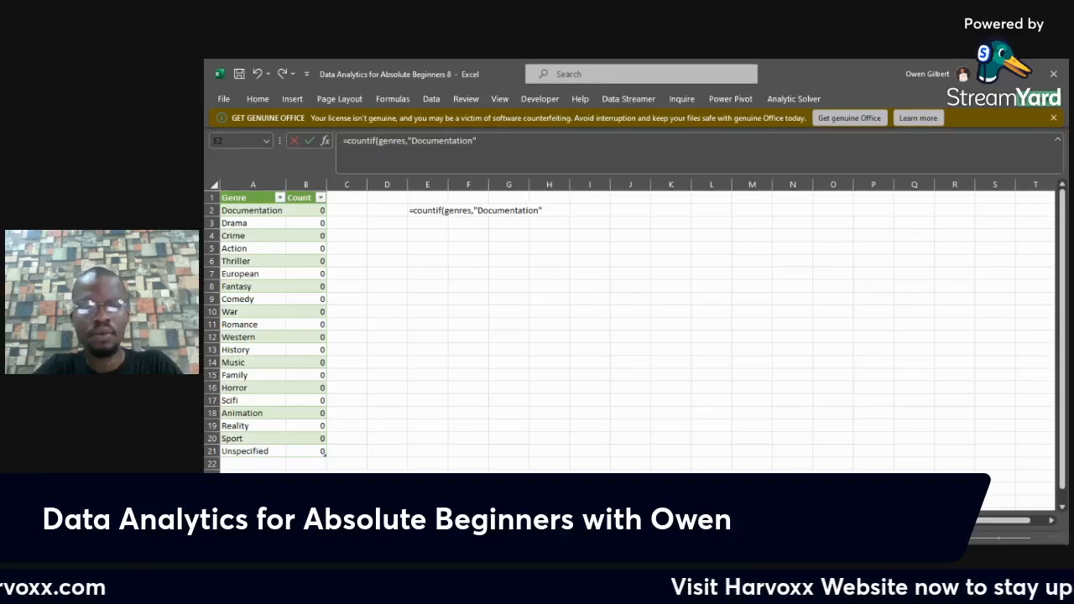
pyautogui.click(709, 530)
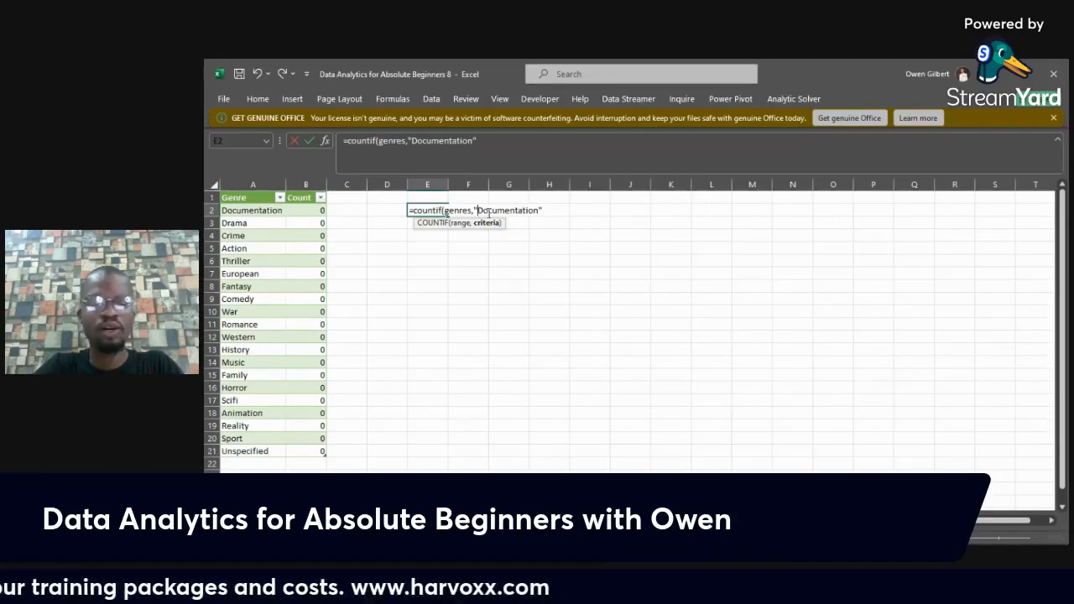
pyautogui.write('*')
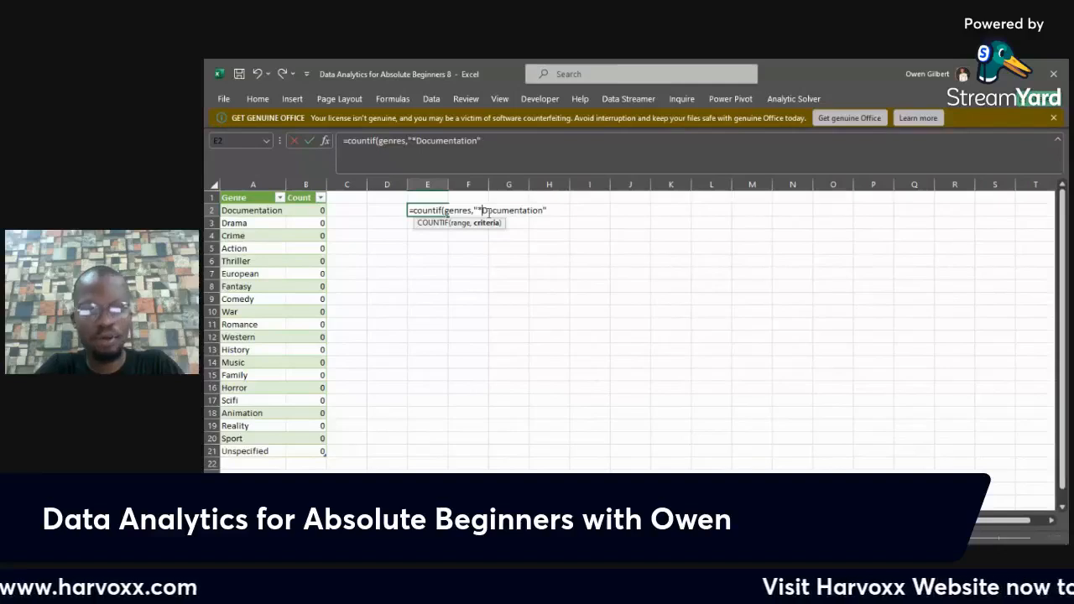
pyautogui.write('"')
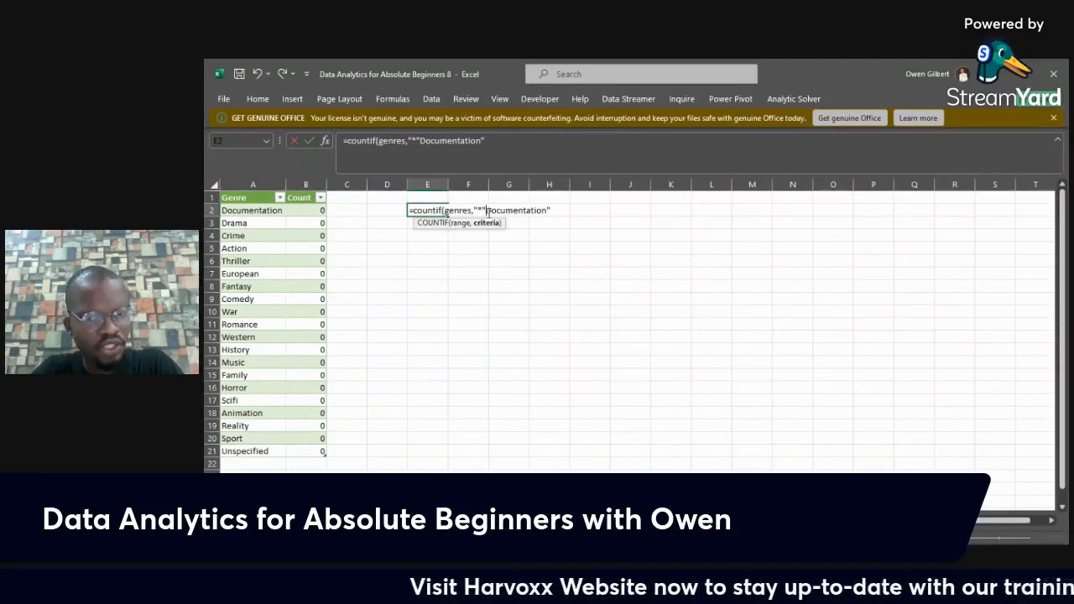
pyautogui.write('&')
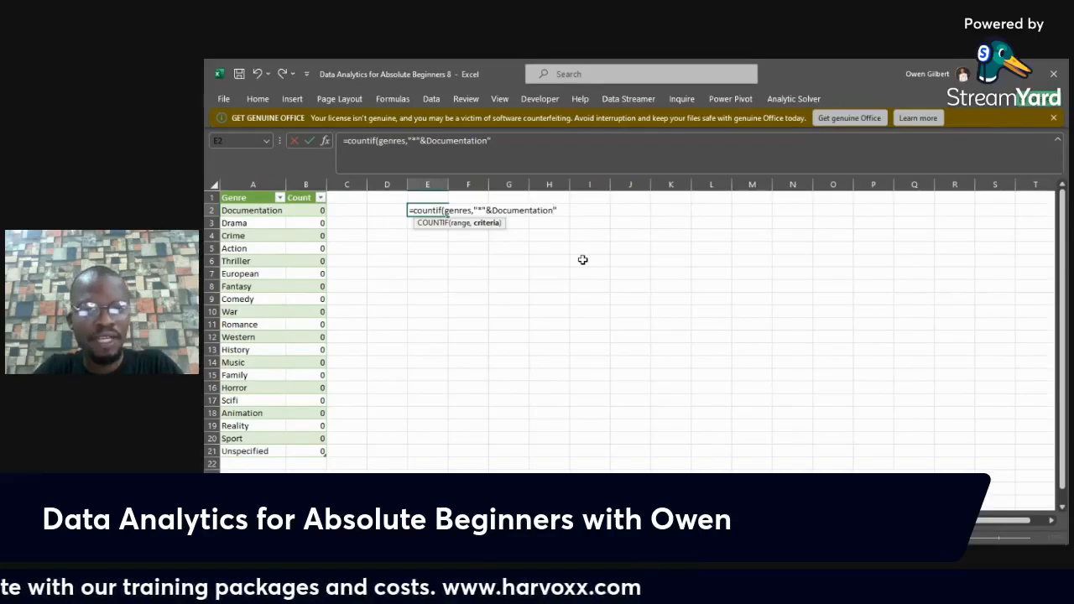
pyautogui.click(492, 211)
pyautogui.write('"')
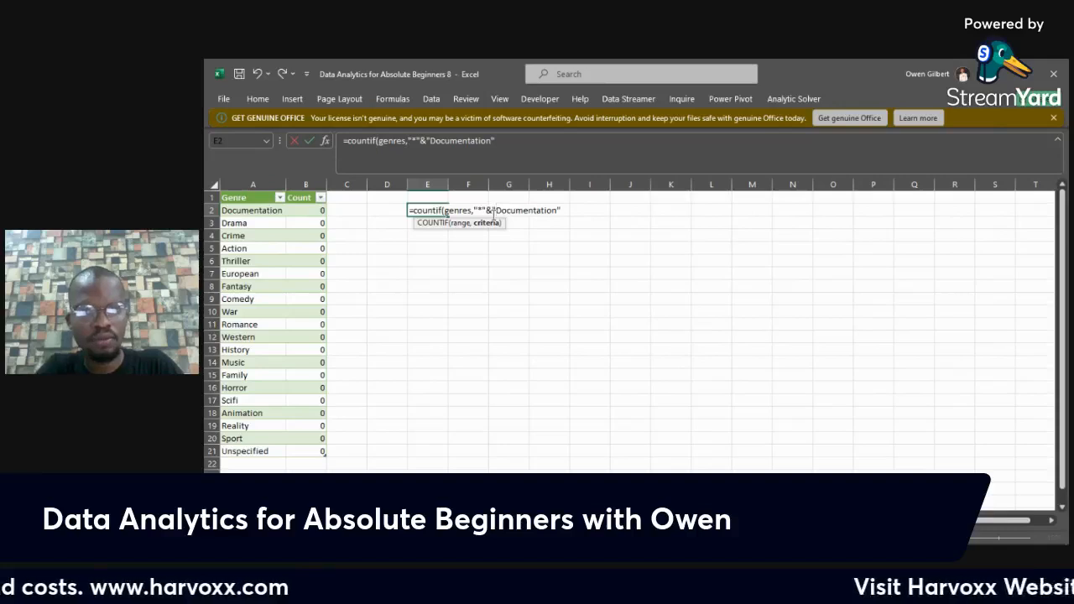
# Append &"*" after "Documentation" in E2's COUNTIF formula, close the parenthesis and enter the formula.
pyautogui.click(497, 145)
pyautogui.write('&')
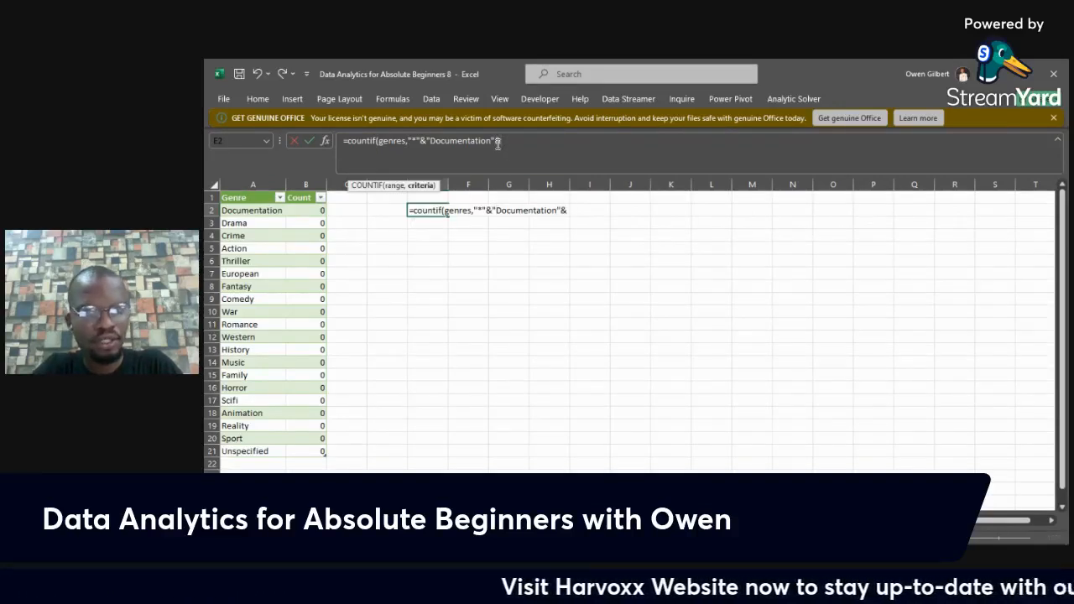
pyautogui.write('"*"')
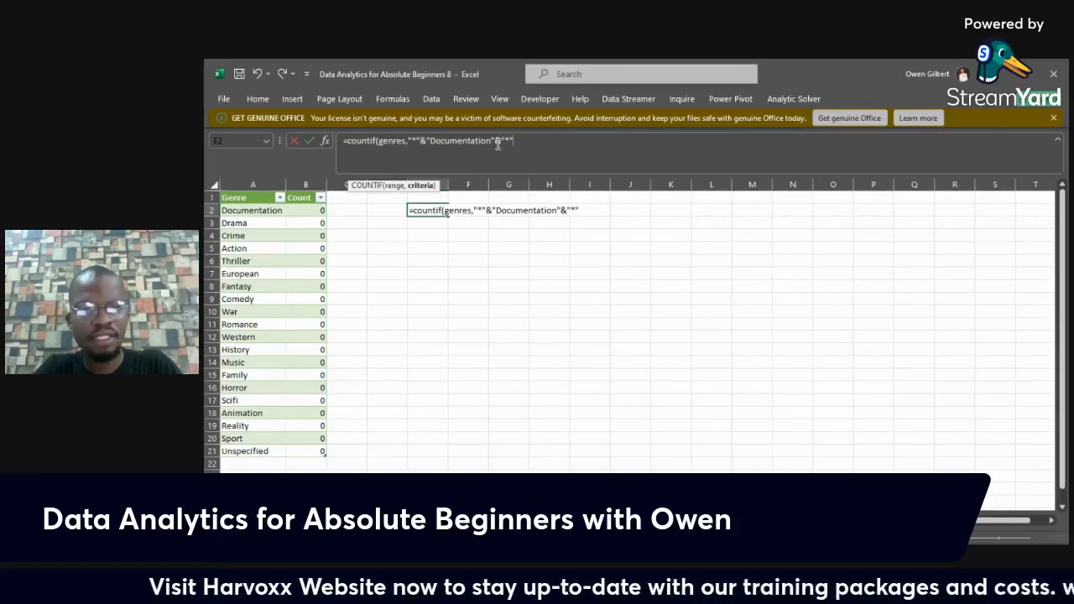
pyautogui.write('*")')
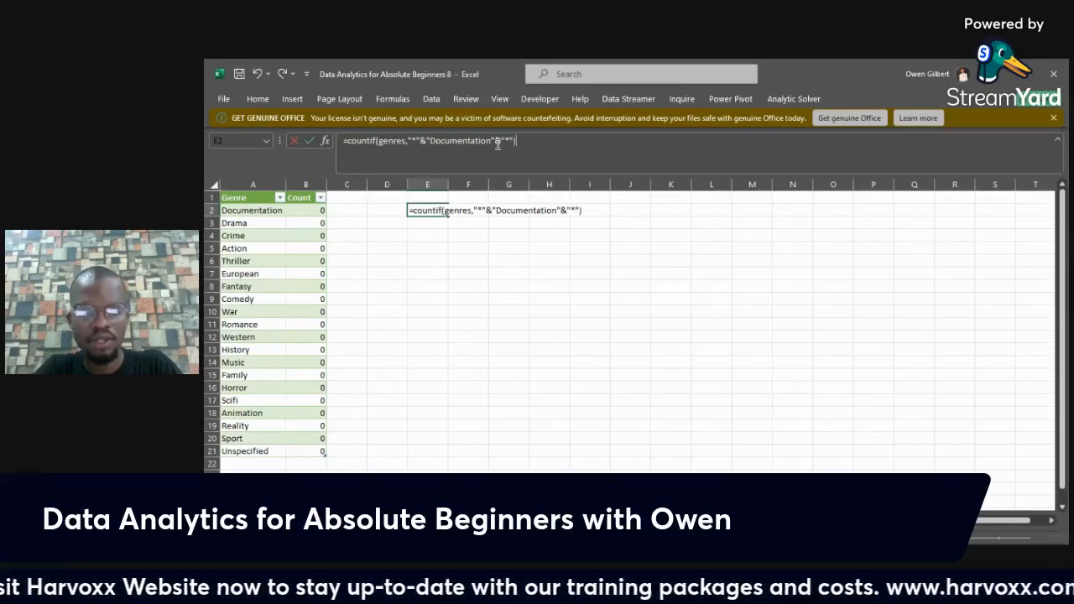
pyautogui.press('Return')
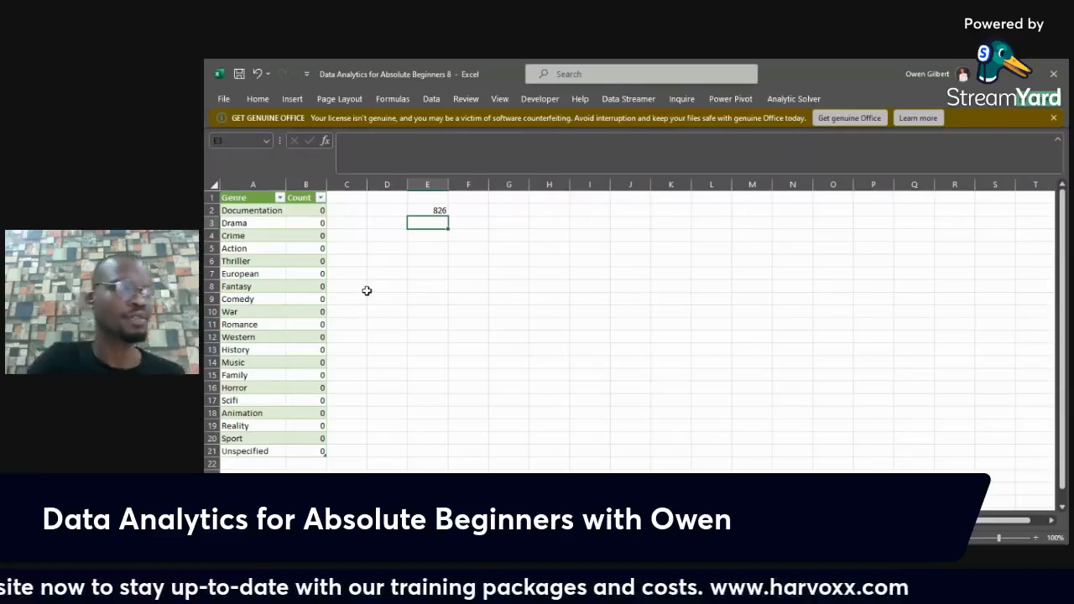
# Examine the parts of E2's COUNTIF formula: the genres range, both "*" wildcards, the ampersands and the "Documentation" text.
pyautogui.click(429, 210)
pyautogui.doubleClick(429, 210)
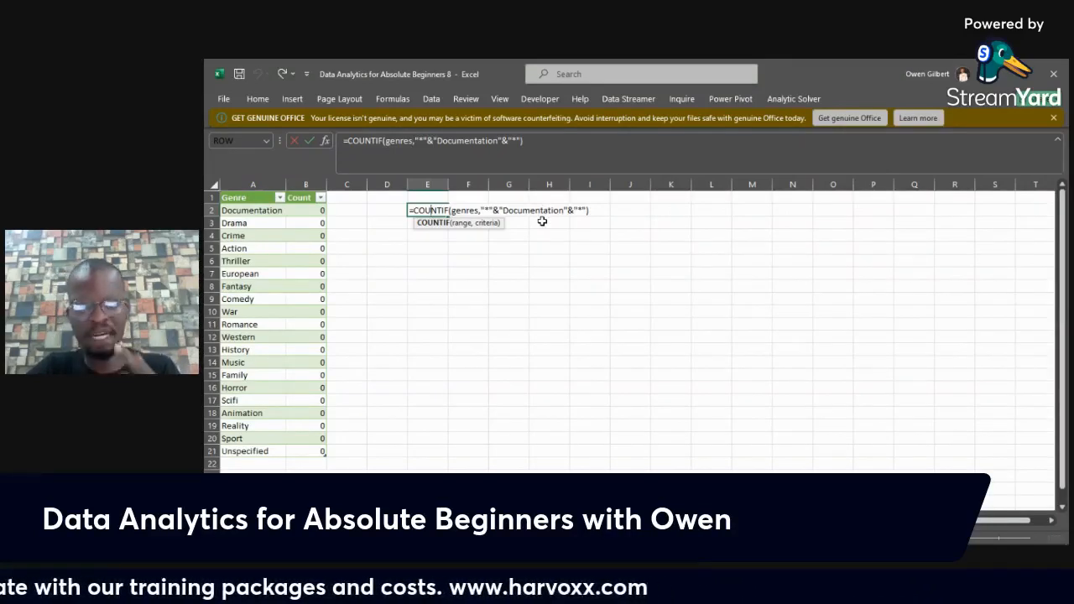
pyautogui.click(466, 210)
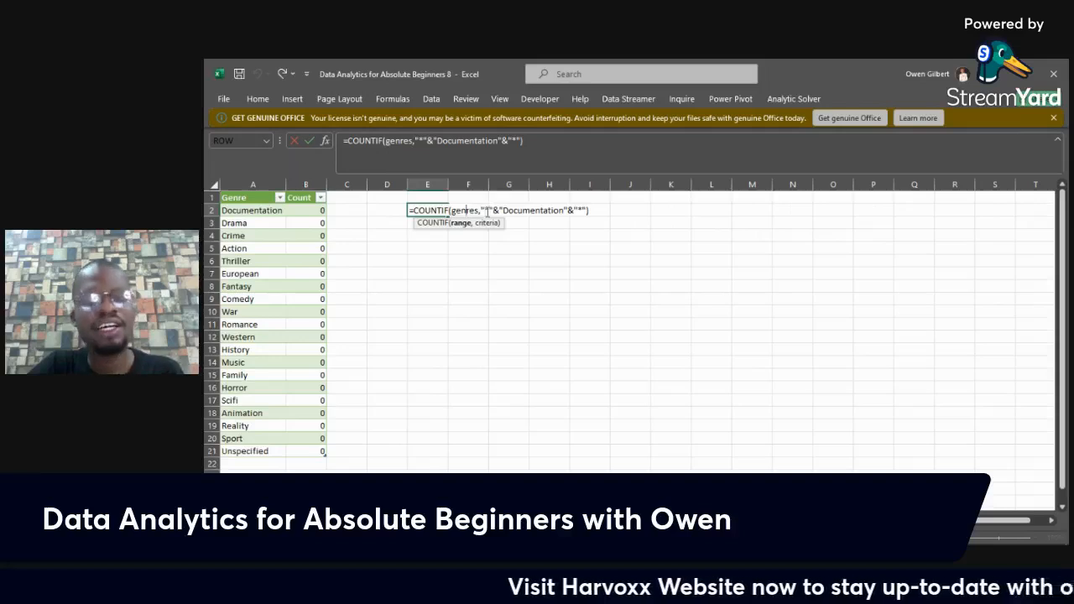
pyautogui.click(510, 211)
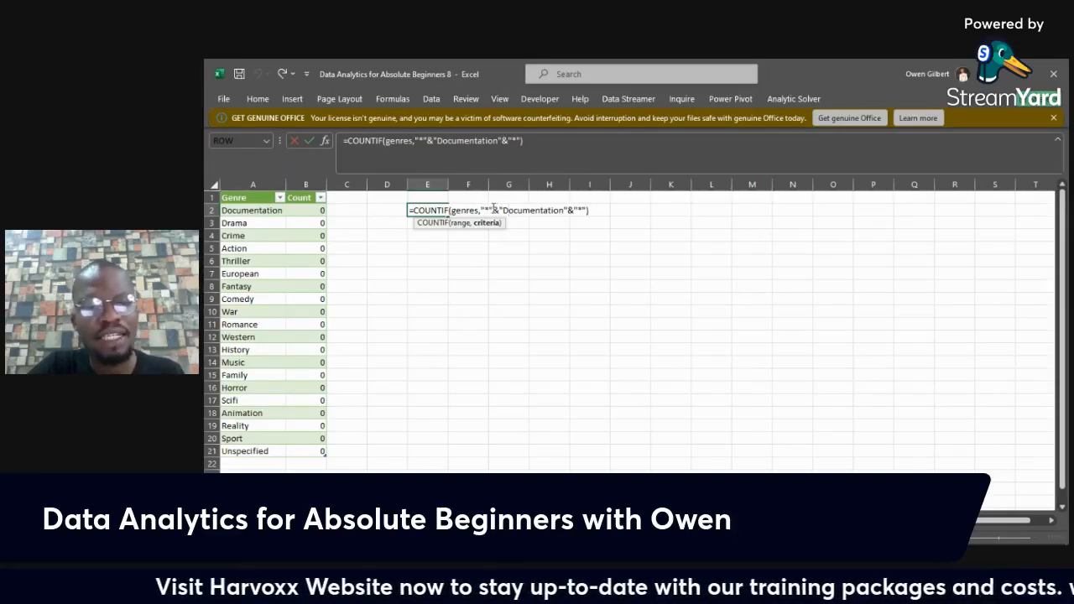
pyautogui.moveTo(494, 210); pyautogui.dragTo(583, 210)
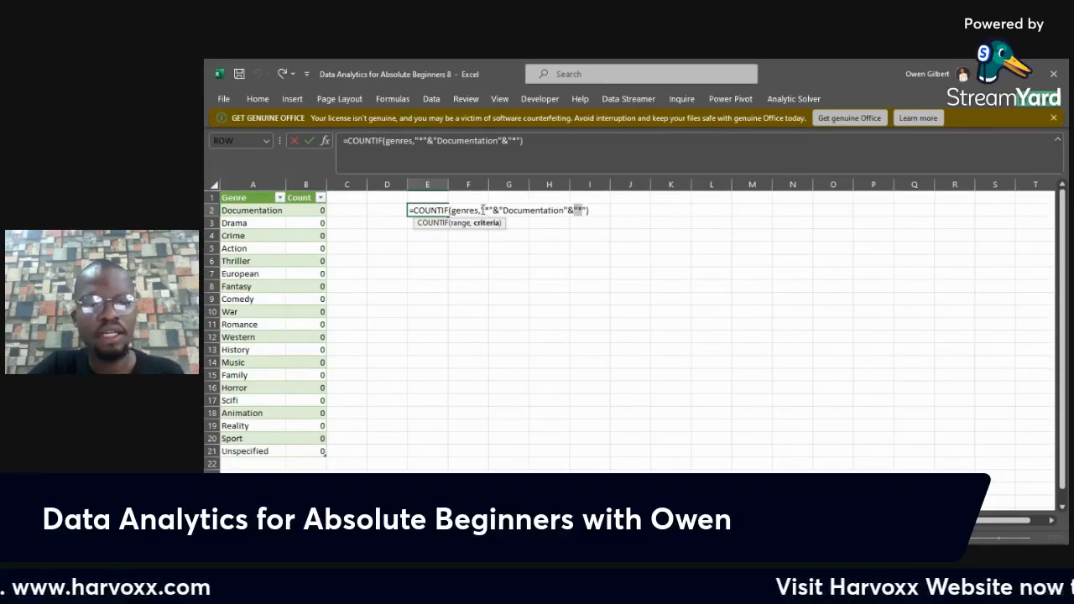
pyautogui.moveTo(482, 211); pyautogui.dragTo(493, 209)
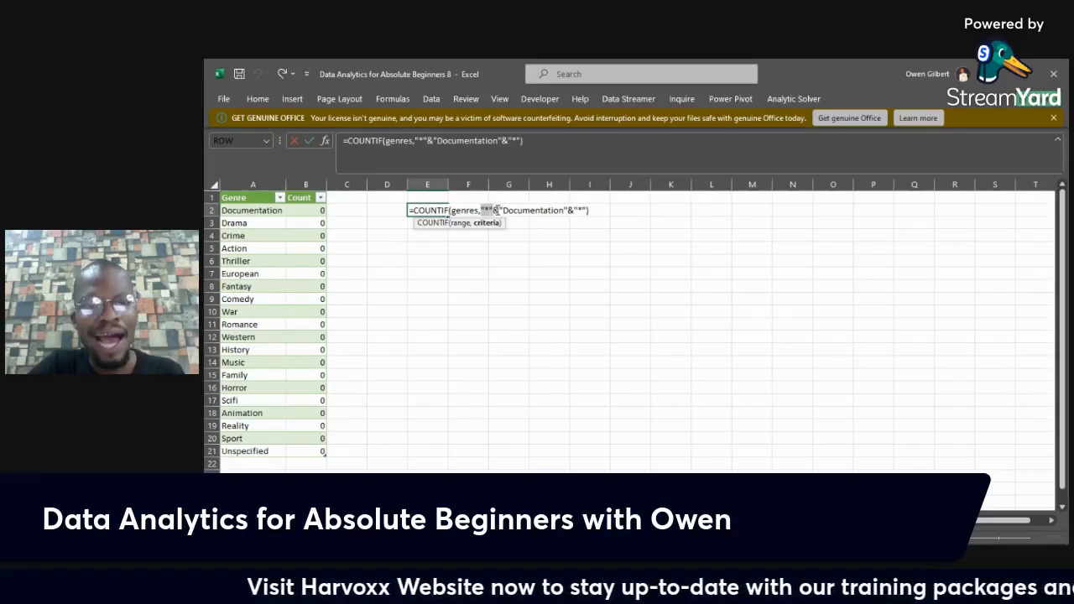
pyautogui.click(496, 211)
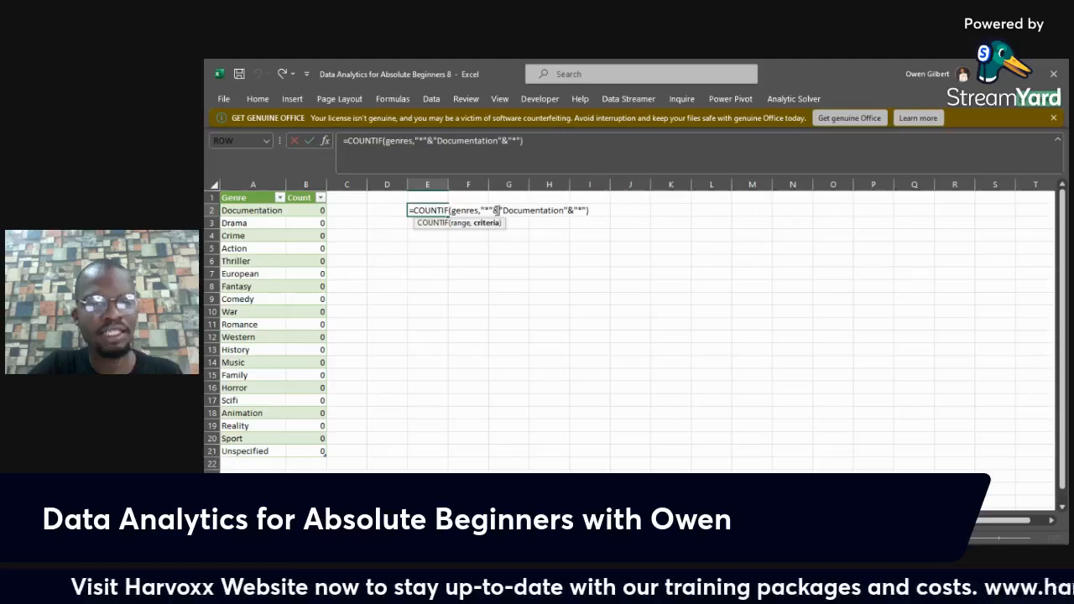
pyautogui.moveTo(502, 211); pyautogui.dragTo(563, 216)
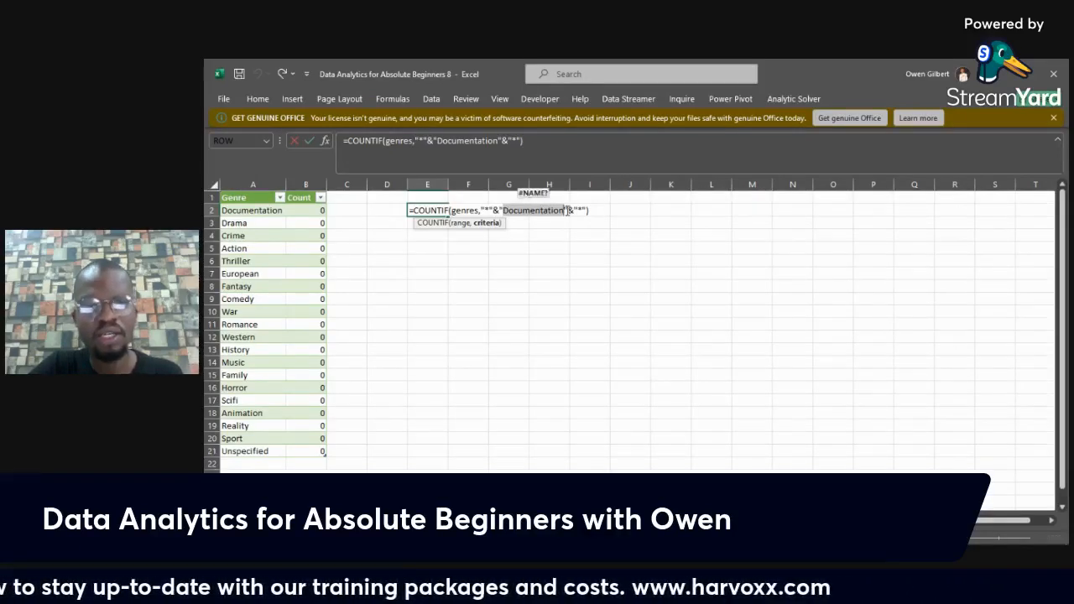
pyautogui.click(568, 210)
pyautogui.doubleClick(572, 210)
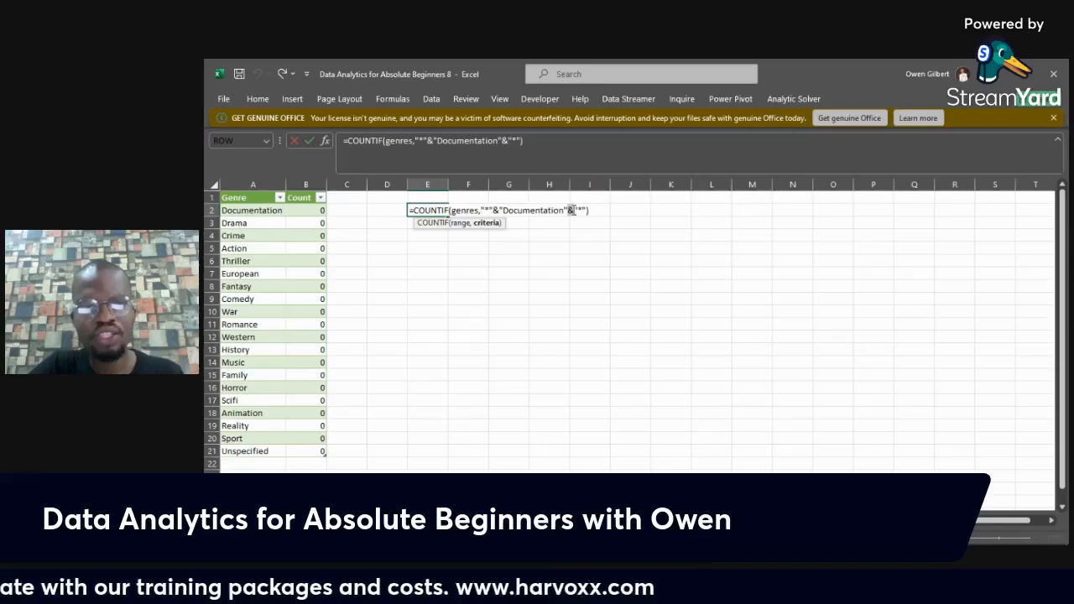
pyautogui.moveTo(573, 210); pyautogui.dragTo(588, 210)
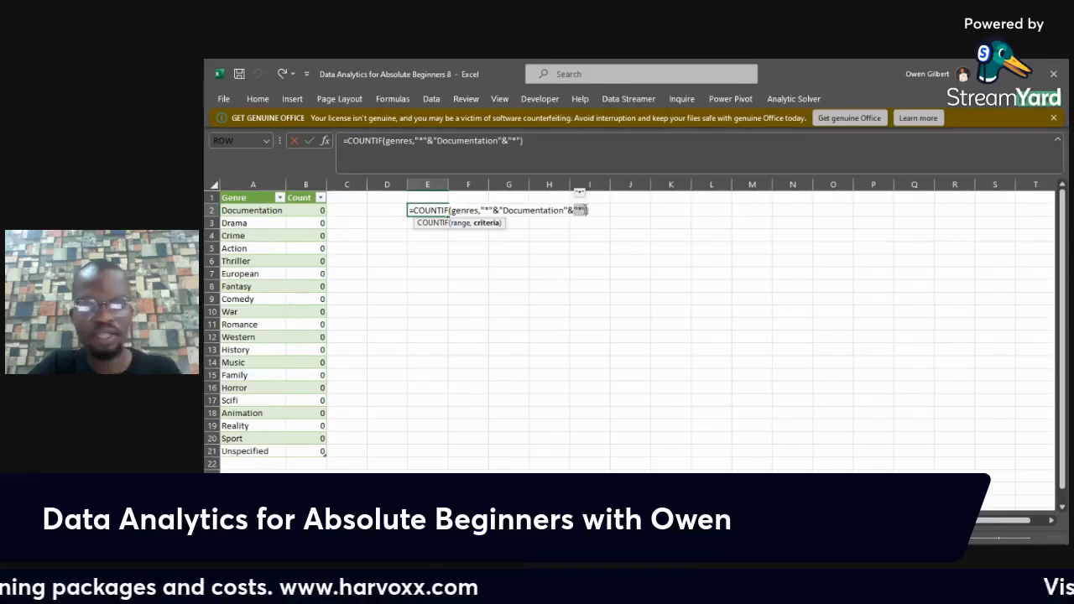
# In B2's COUNTIF formula over genres, replace the "Documentation" criterion with a "*" wildcard followed by an ampersand.
pyautogui.press('Return')
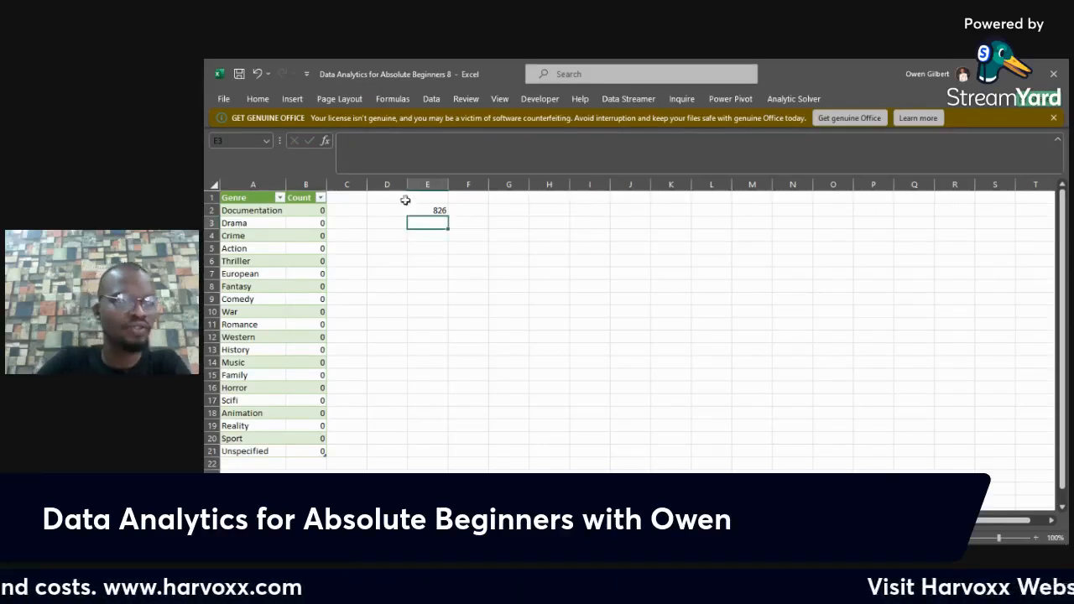
pyautogui.click(305, 210)
pyautogui.doubleClick(305, 210)
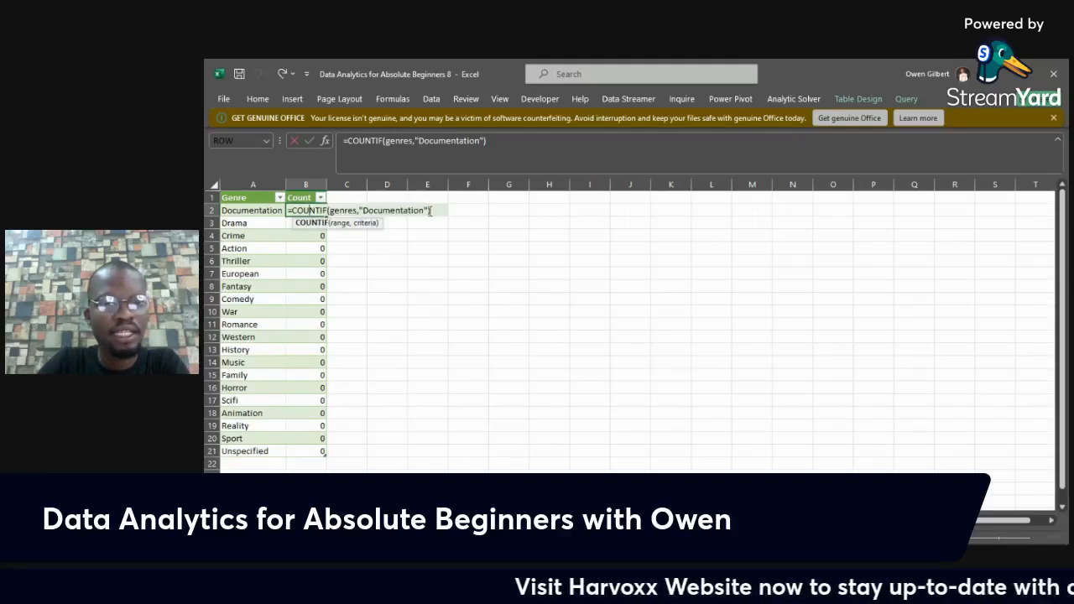
pyautogui.click(361, 209)
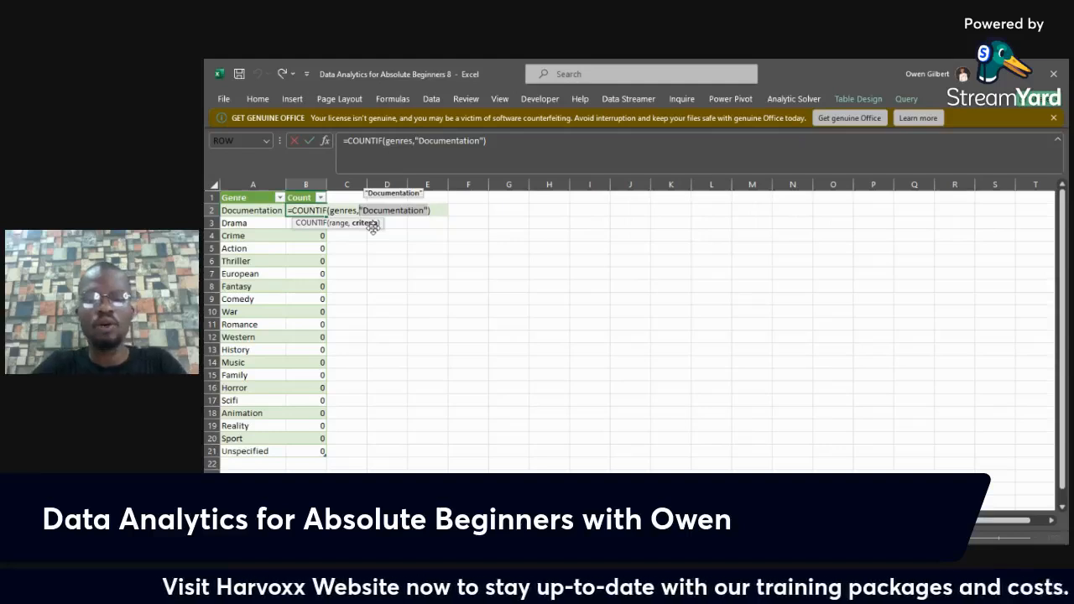
pyautogui.press('BackSpace')
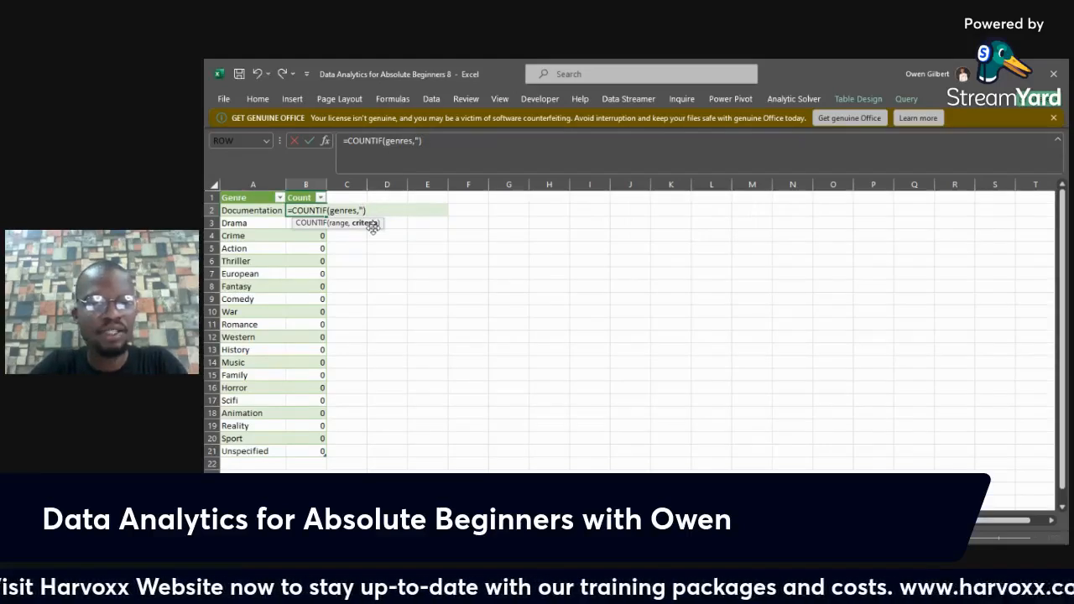
pyautogui.write('*"')
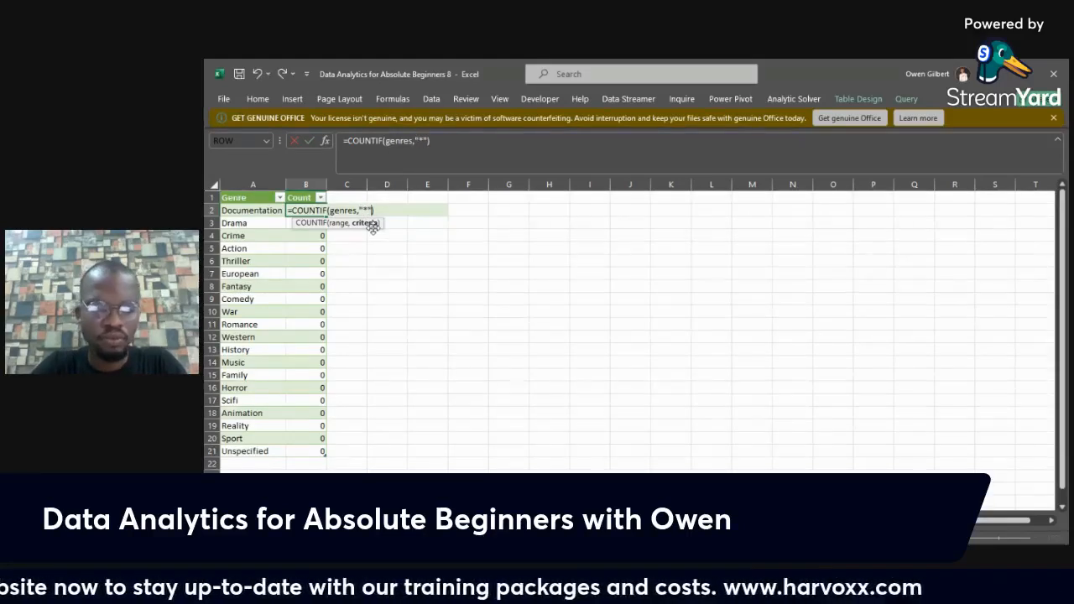
pyautogui.write('&')
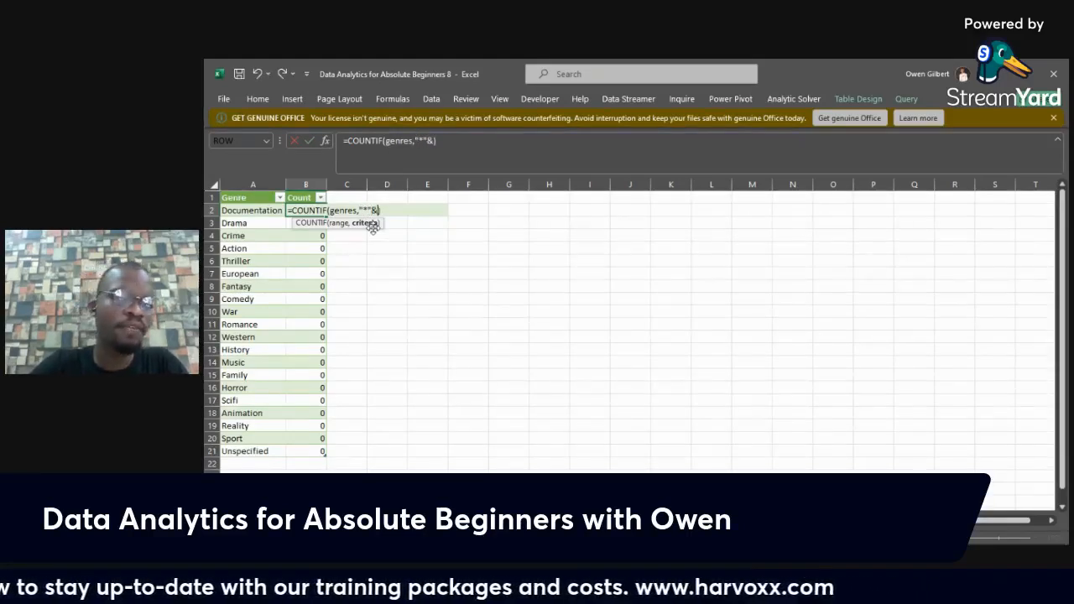
pyautogui.click(266, 211)
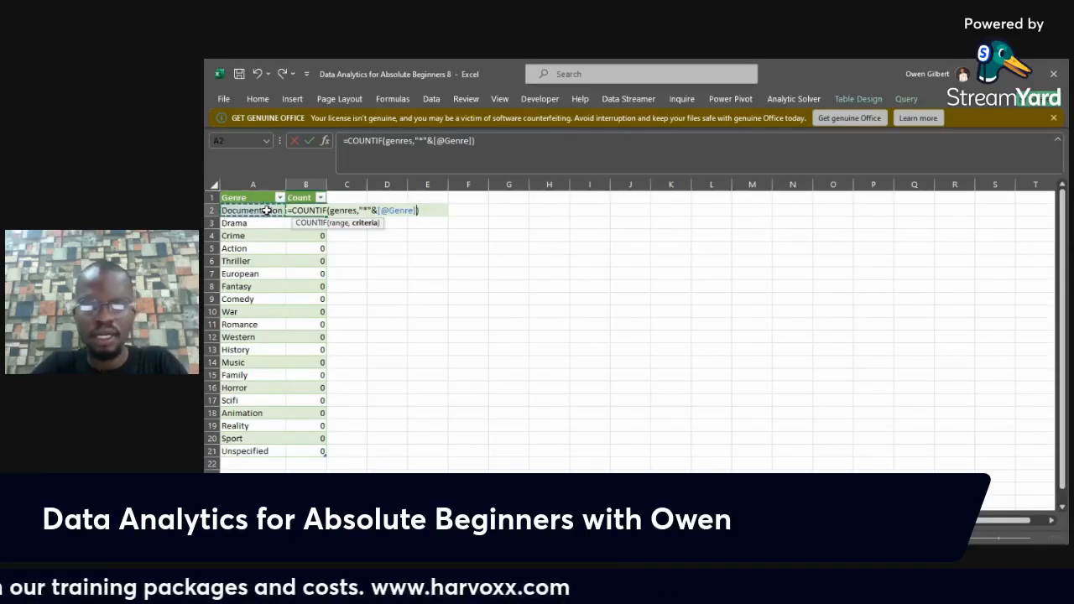
pyautogui.write('&')
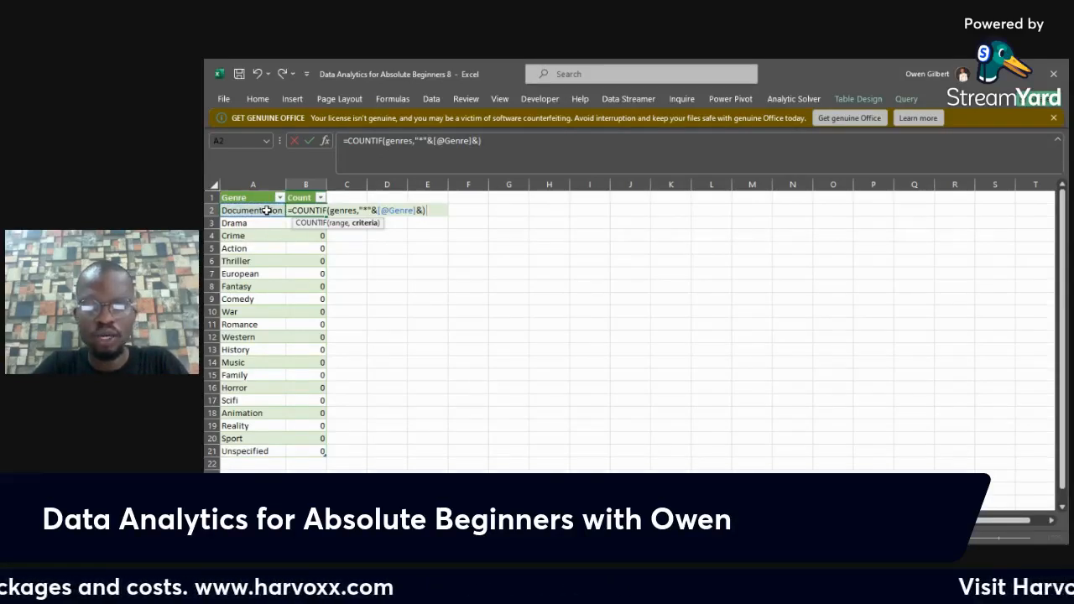
pyautogui.write('"*")')
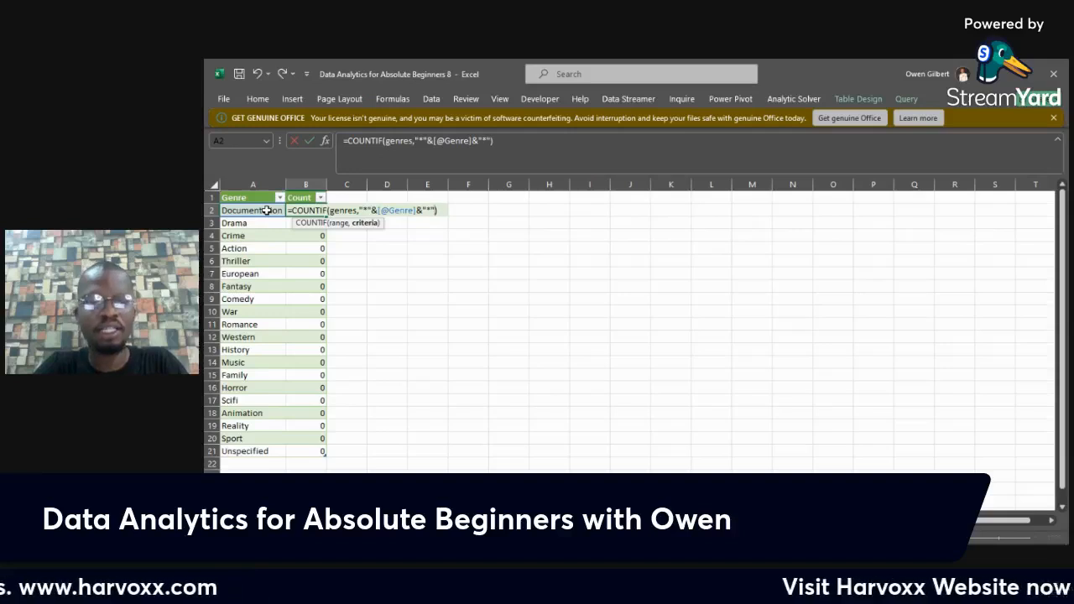
pyautogui.press('Return')
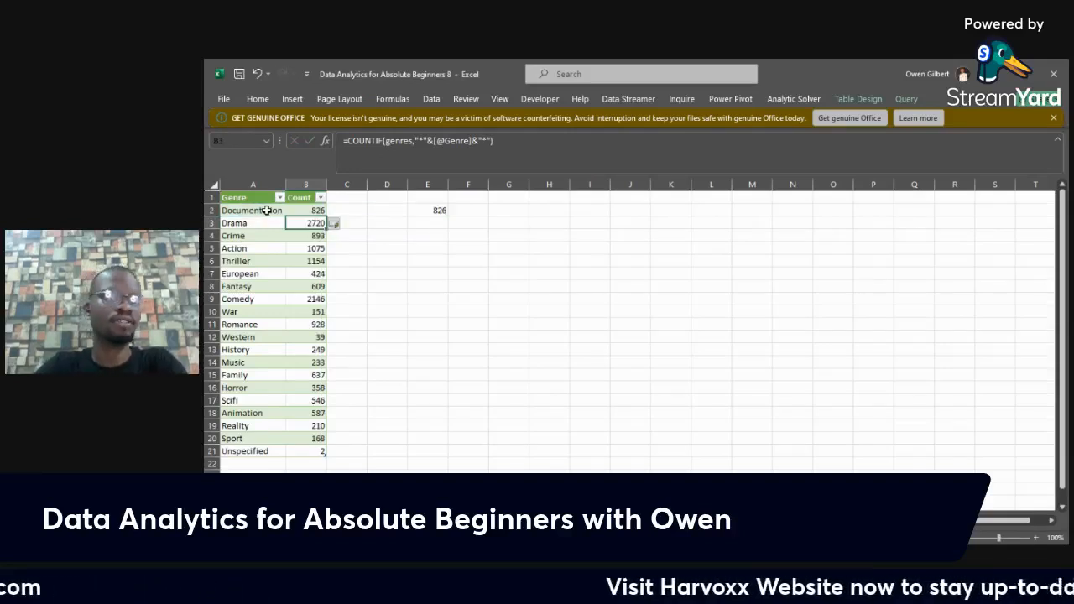
pyautogui.click(439, 210)
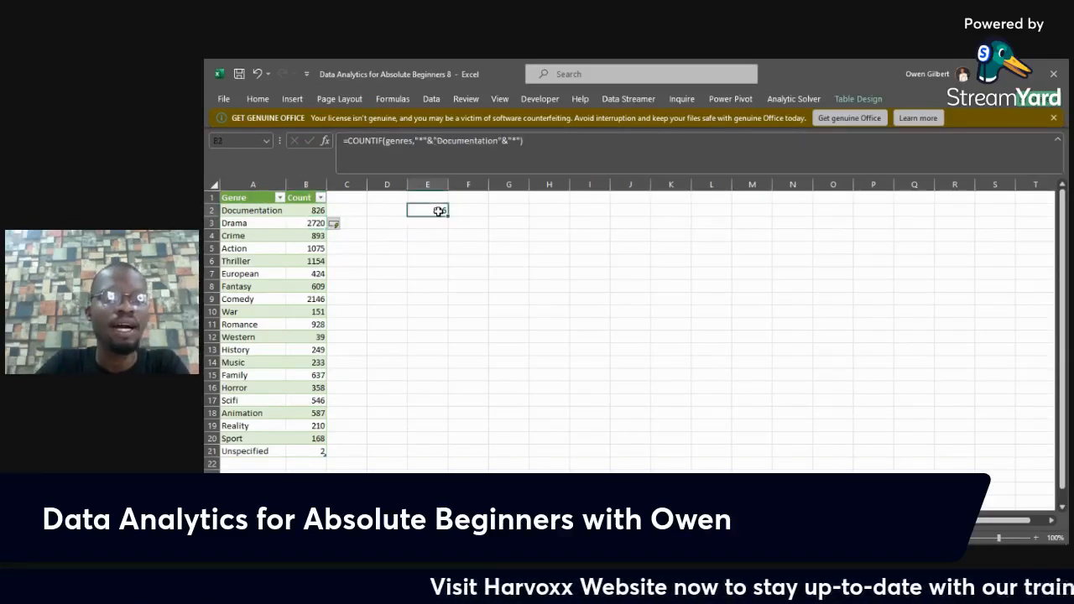
pyautogui.press('Delete')
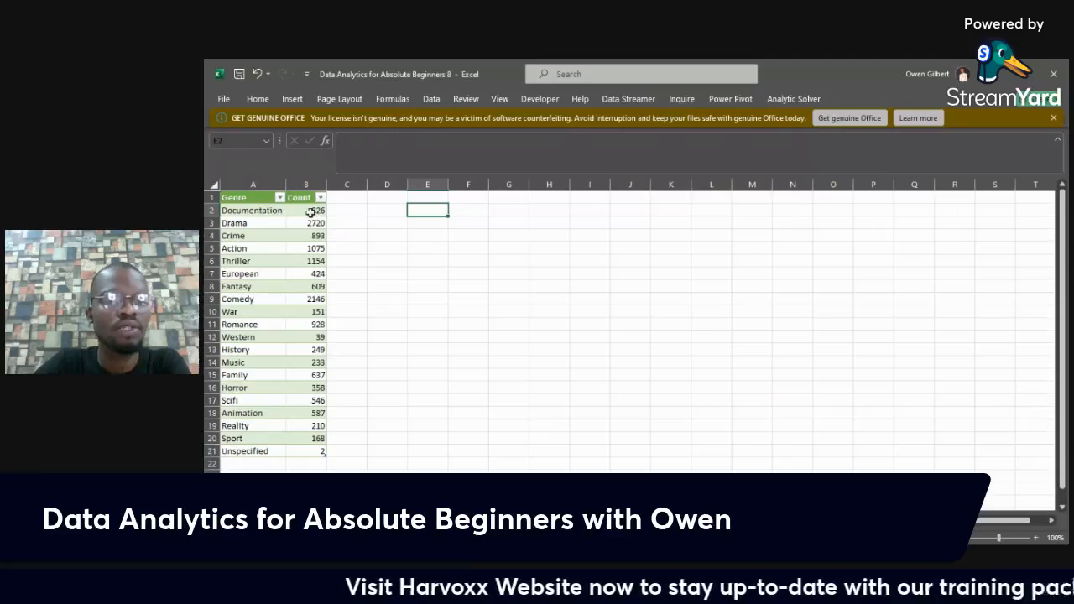
# Apply the plain grey table style to the whole Genre table and turn off its banded rows.
pyautogui.click(256, 197)
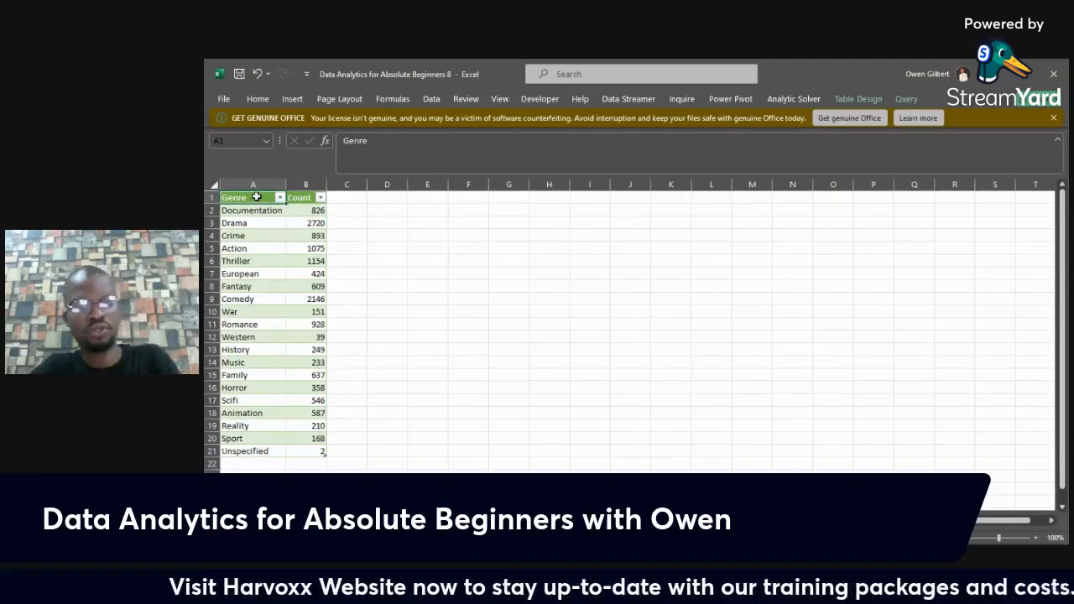
pyautogui.hotkey('ctrl', 'a')
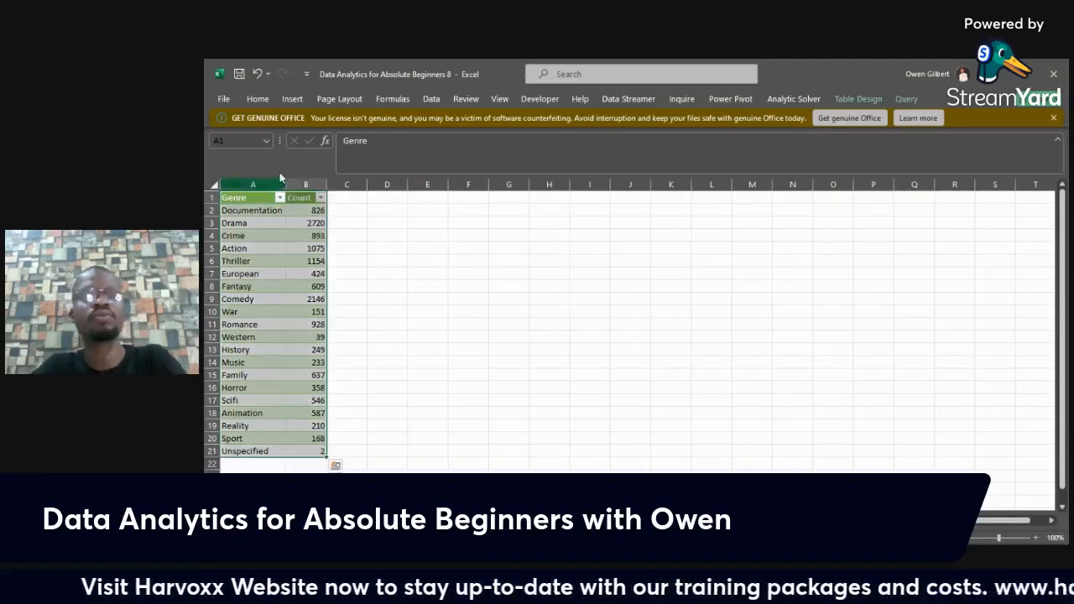
pyautogui.click(863, 99)
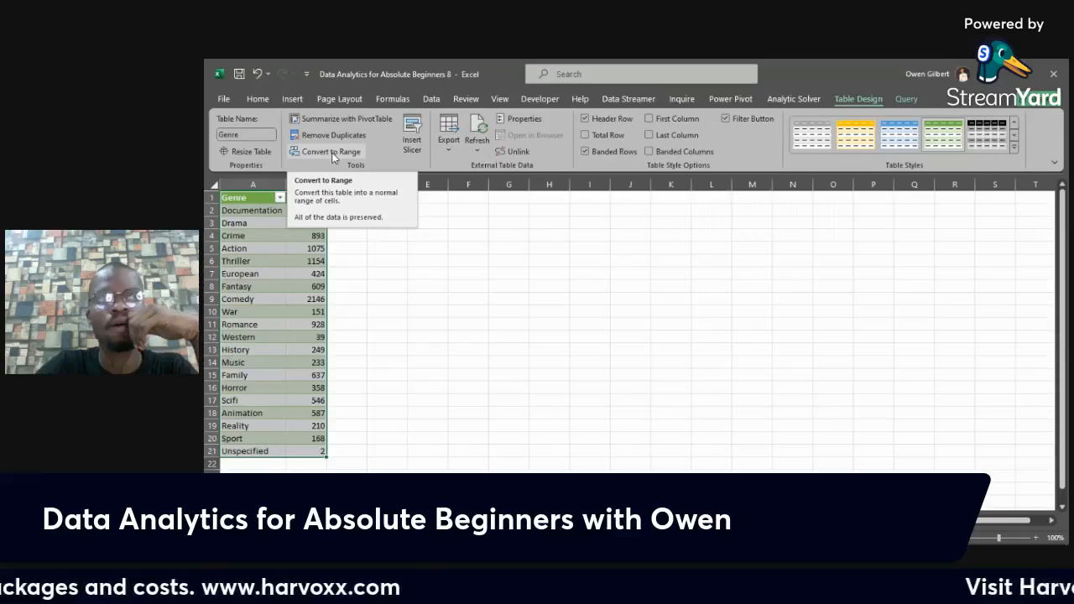
pyautogui.click(820, 140)
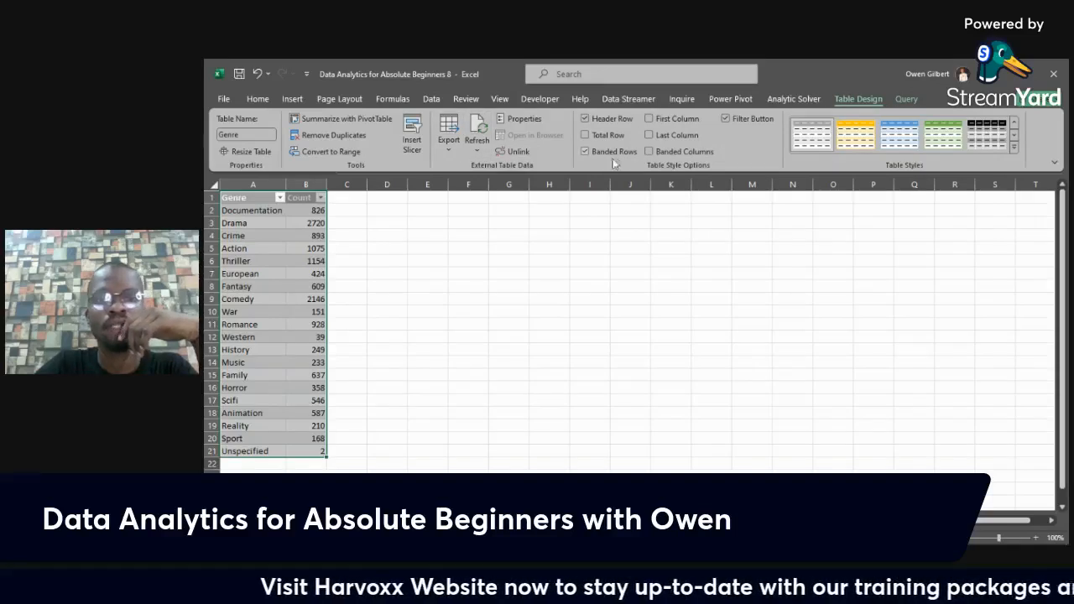
pyautogui.click(587, 151)
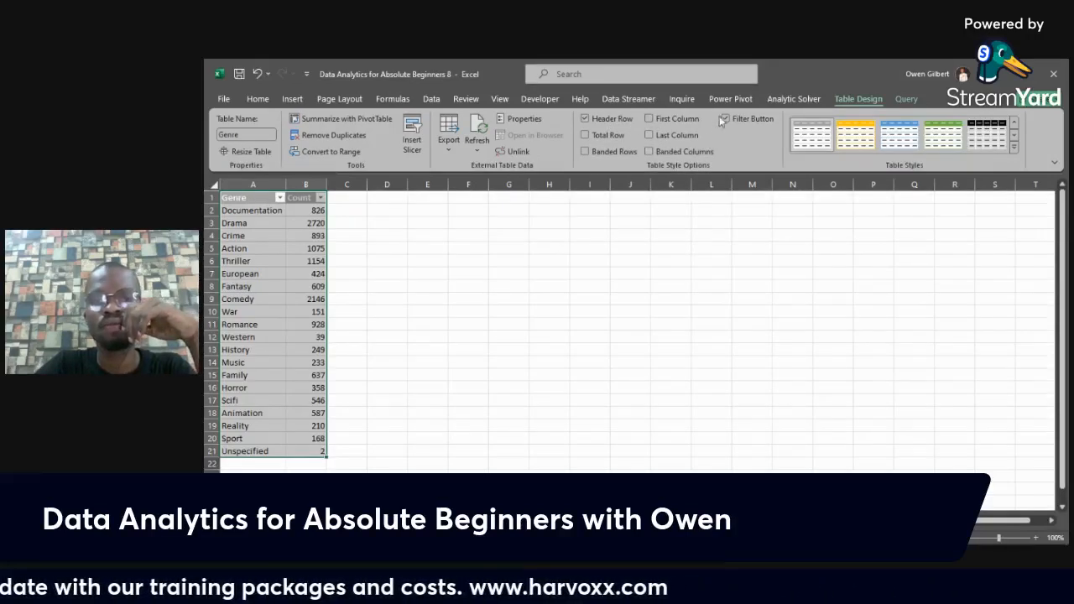
# Select the Count values in B2:B21 and review the Color Scales and Data Bars conditional formatting options.
pyautogui.click(317, 210)
pyautogui.moveTo(317, 211); pyautogui.dragTo(305, 451)
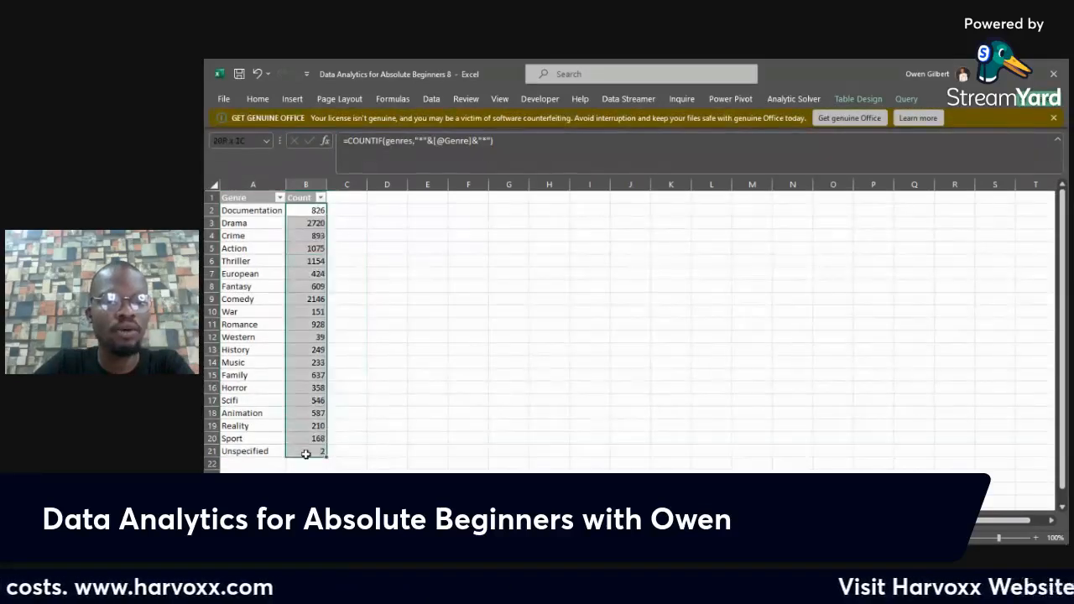
pyautogui.click(258, 100)
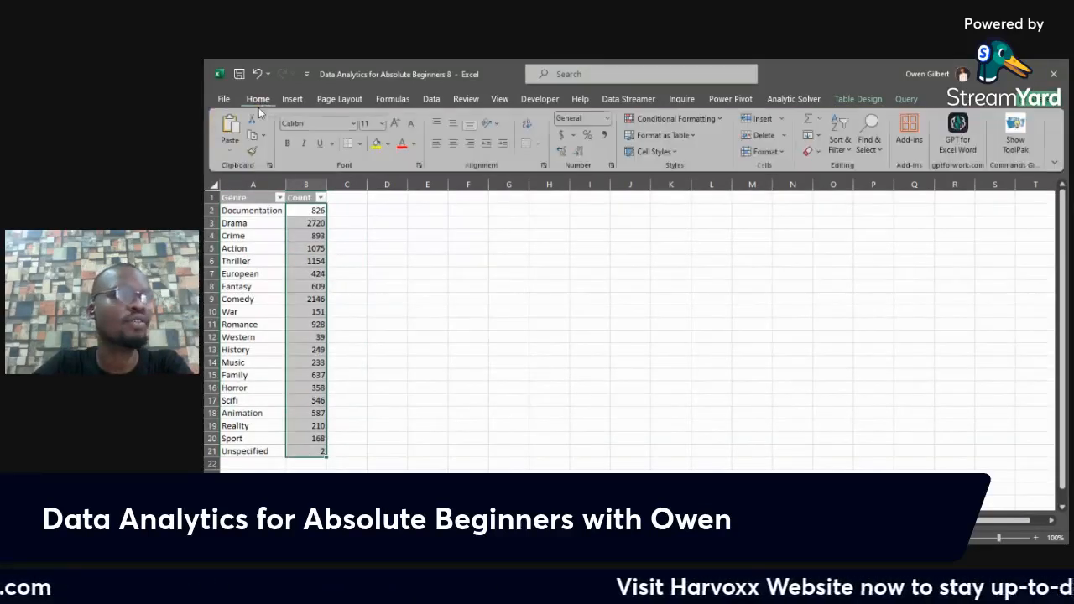
pyautogui.click(680, 118)
pyautogui.moveTo(707, 141)
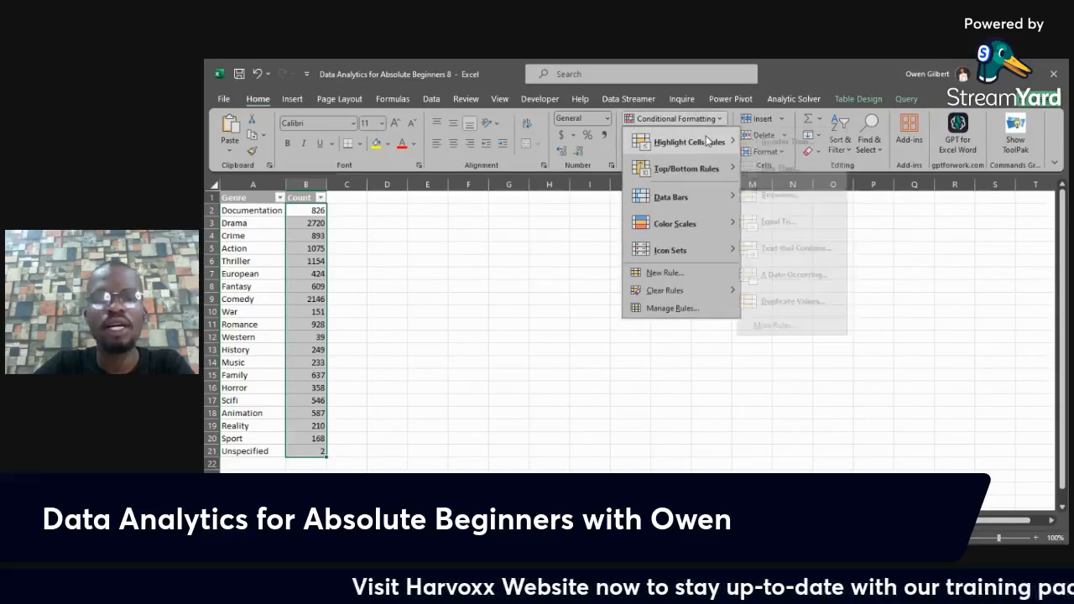
pyautogui.moveTo(716, 223)
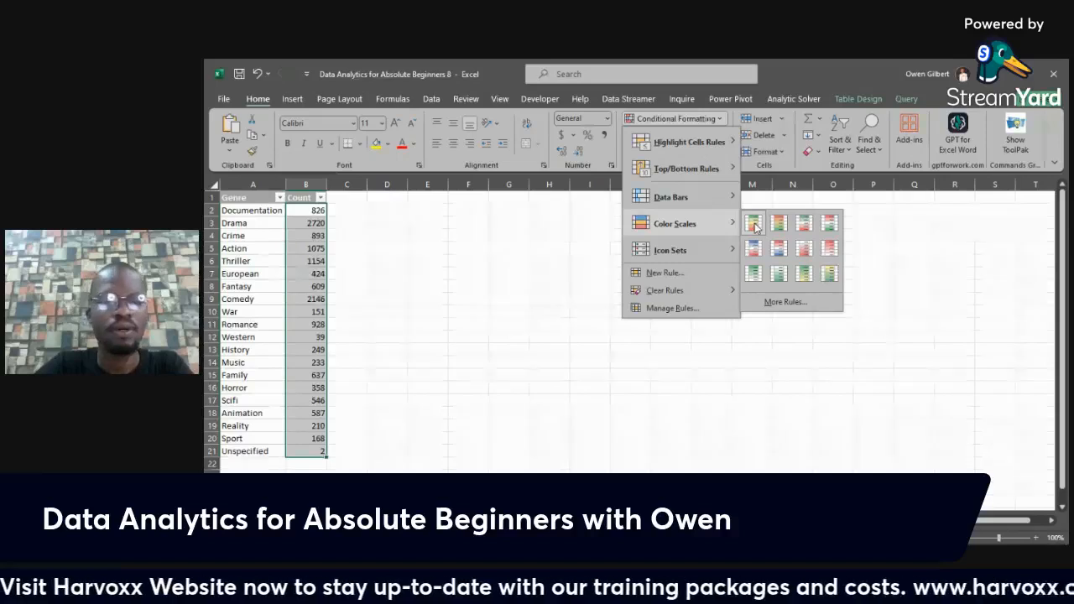
pyautogui.moveTo(709, 198)
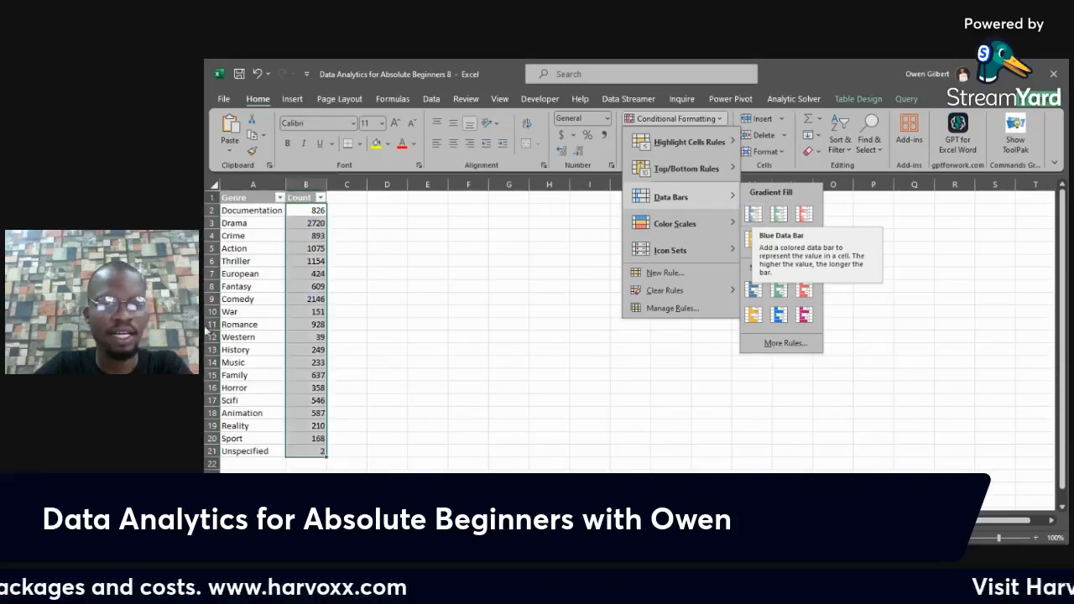
pyautogui.click(315, 214)
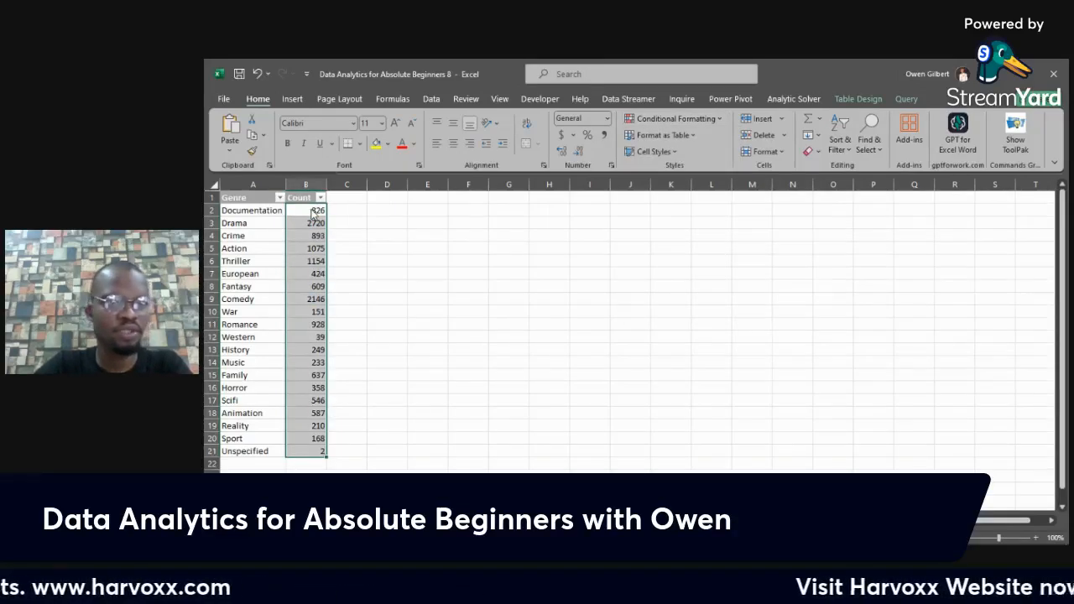
# View the Quick Analysis formatting options for the Count values, then reselect B2:B21.
pyautogui.hotkey('ctrl', 'q')
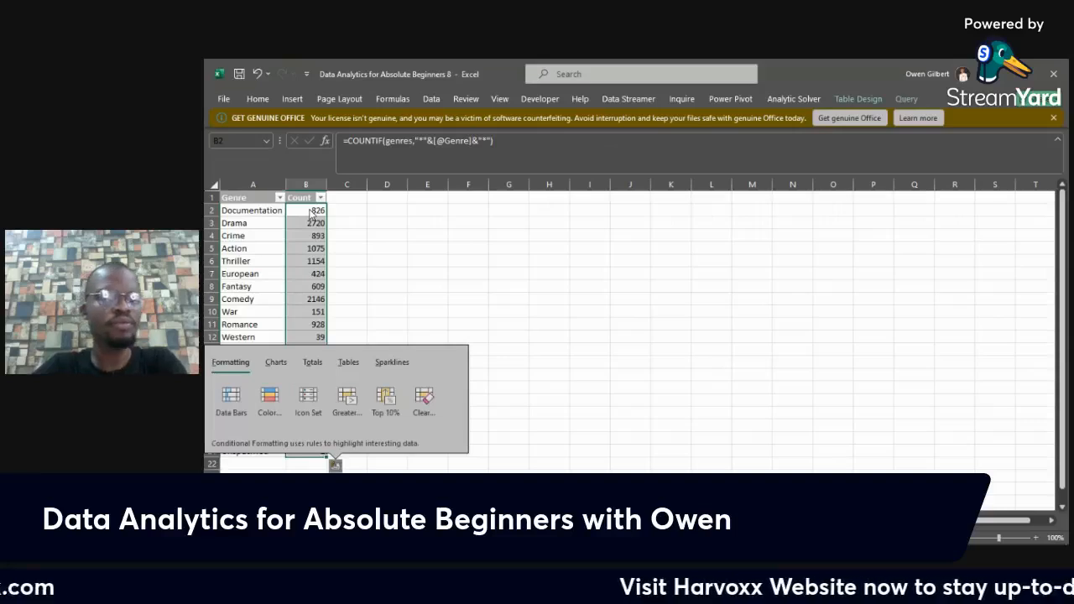
pyautogui.click(310, 212)
pyautogui.moveTo(309, 211); pyautogui.dragTo(320, 454)
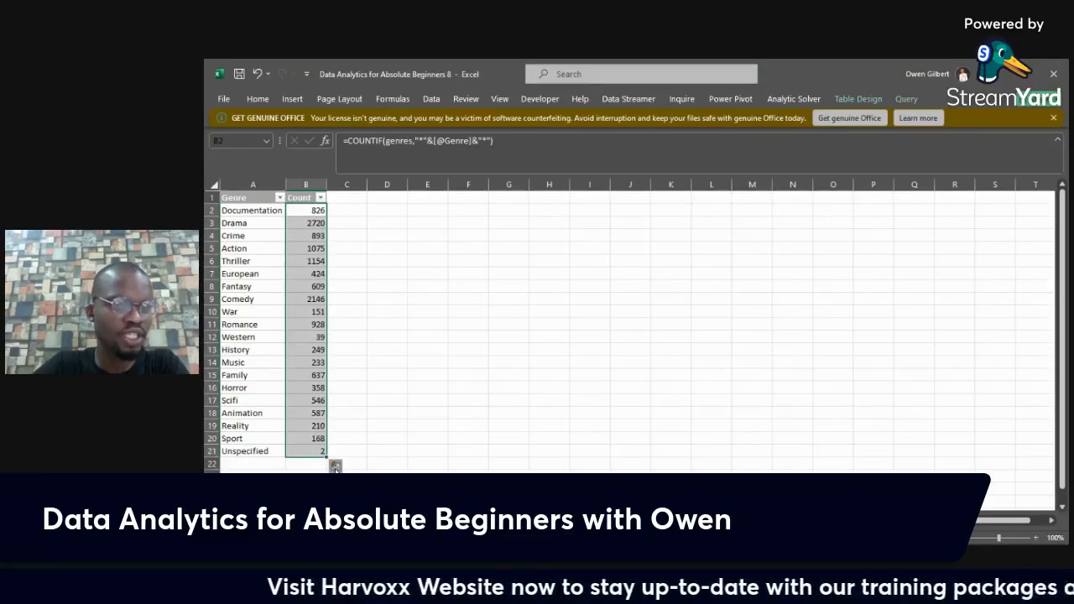
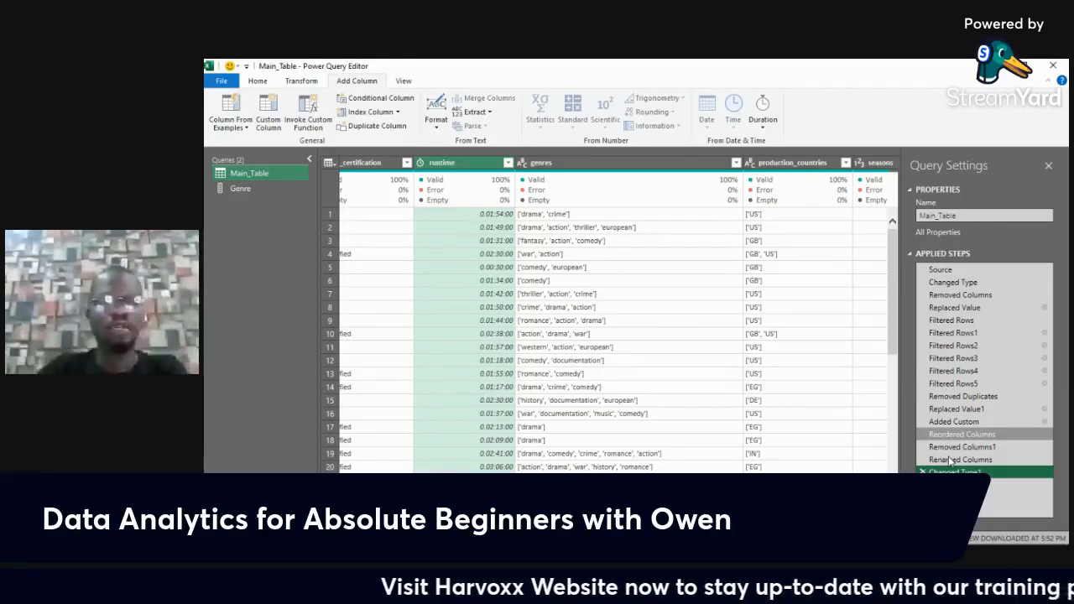
# Switch to the Excel workbook and review its defined names, such as genres and runtime, in the Name Manager.
pyautogui.hotkey('alt', 'Tab')
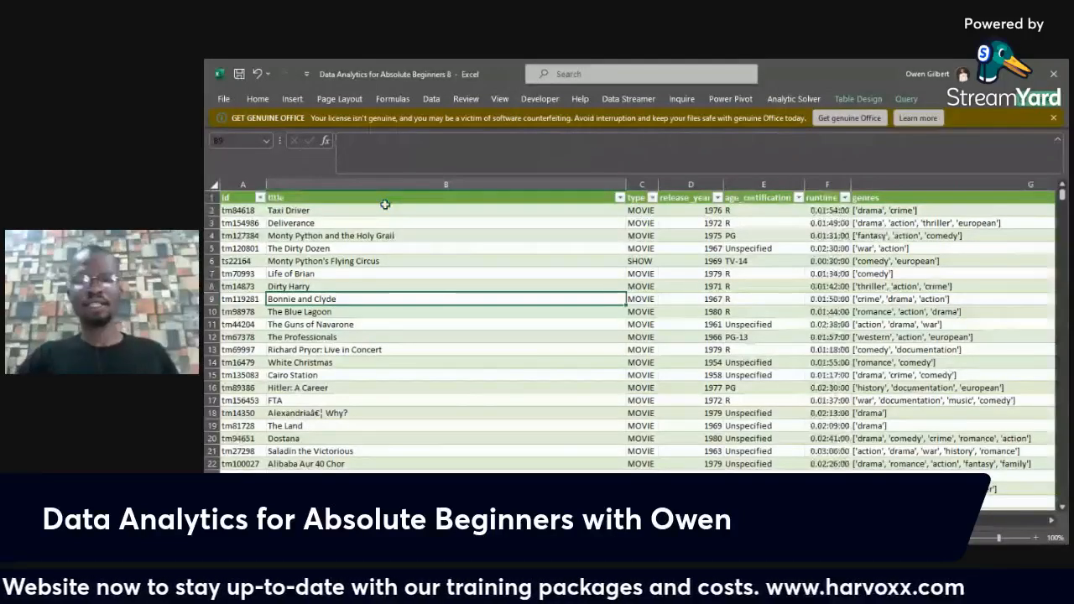
pyautogui.click(432, 99)
pyautogui.click(393, 99)
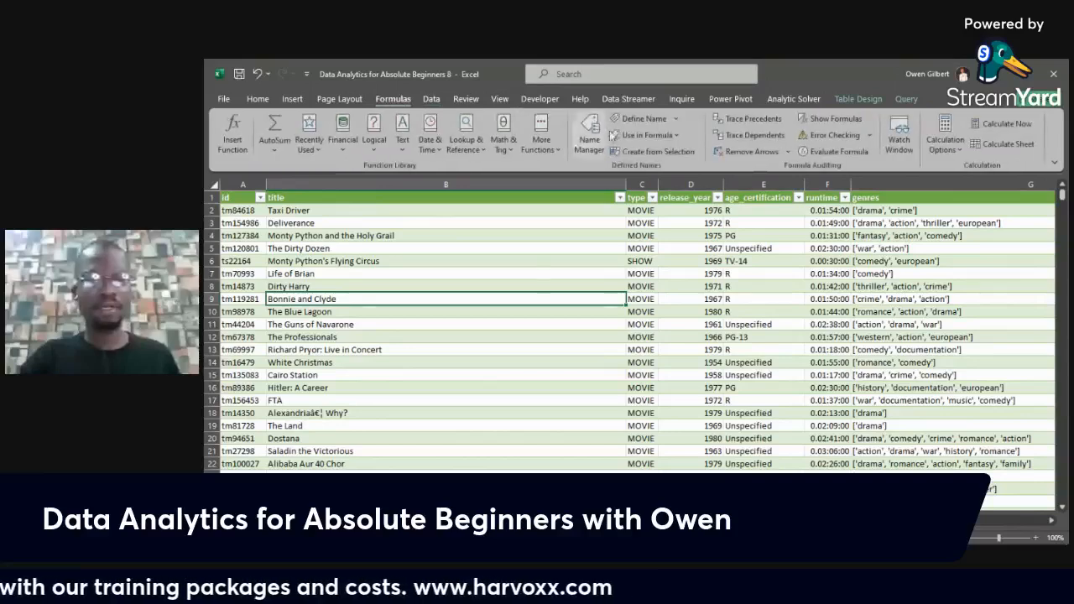
pyautogui.click(590, 140)
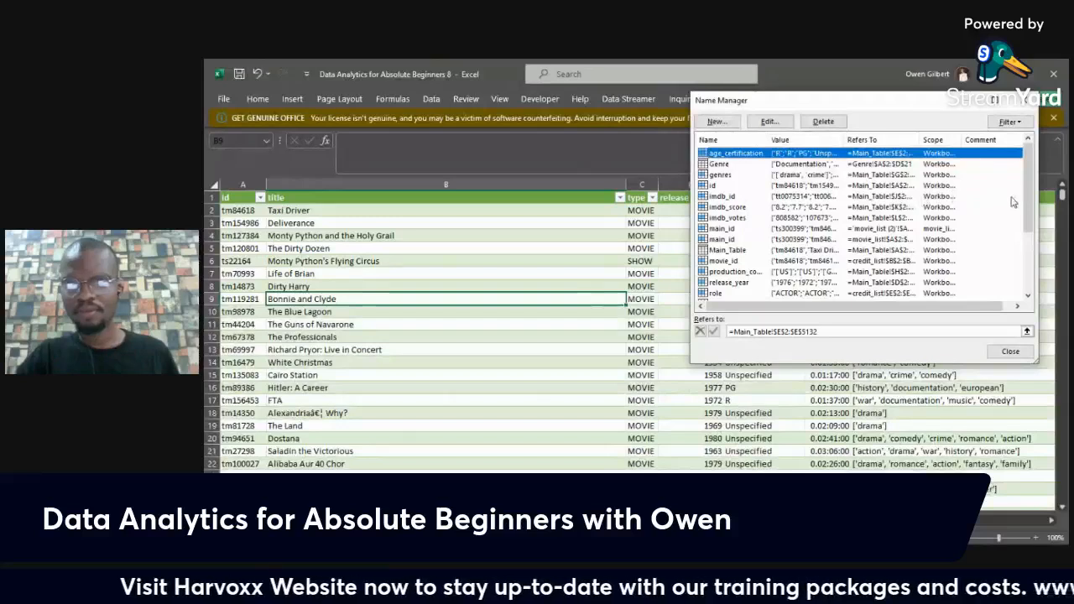
pyautogui.moveTo(1026, 192); pyautogui.dragTo(1027, 232)
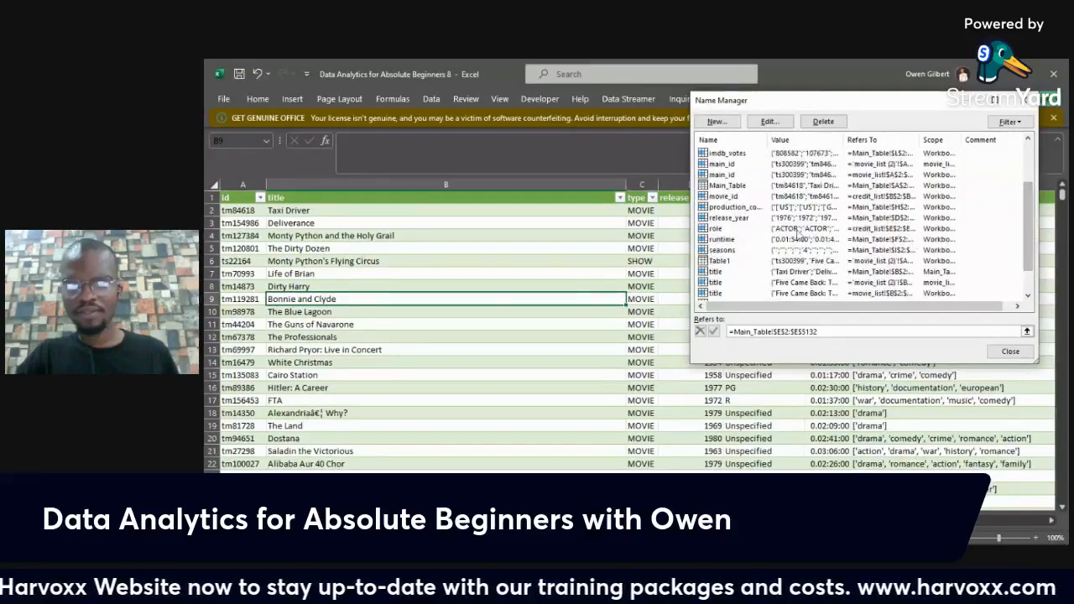
pyautogui.click(997, 350)
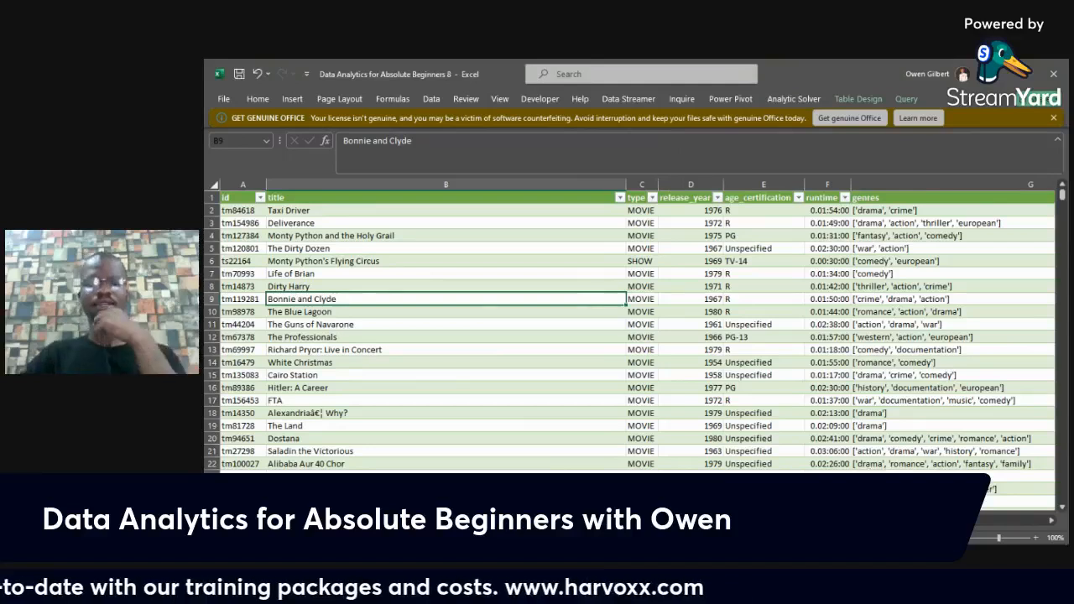
# Switch to the genre summary sheet and add a Duration column header in E1.
pyautogui.click(369, 521)
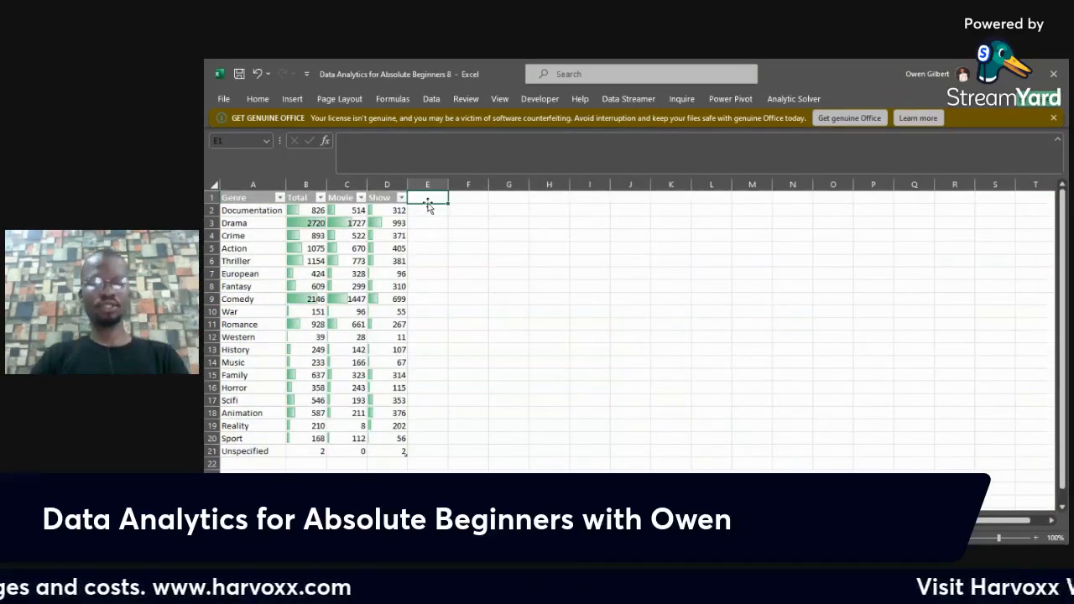
pyautogui.write('Duration')
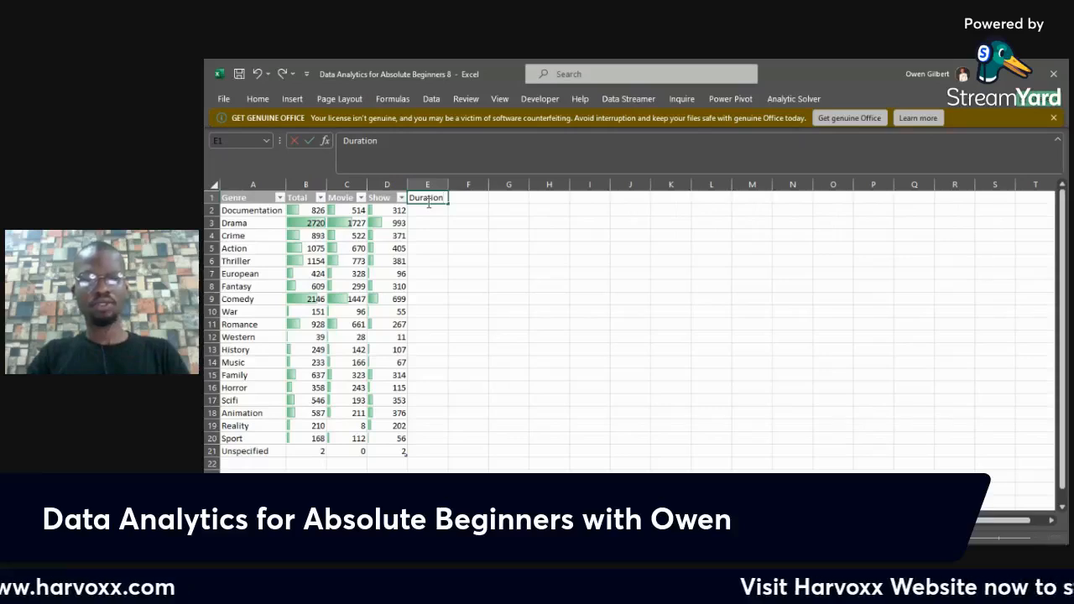
pyautogui.press('Return')
# Start an AVERAGEIF formula in E2 with the runtime defined name as its first argument.
pyautogui.write('=')
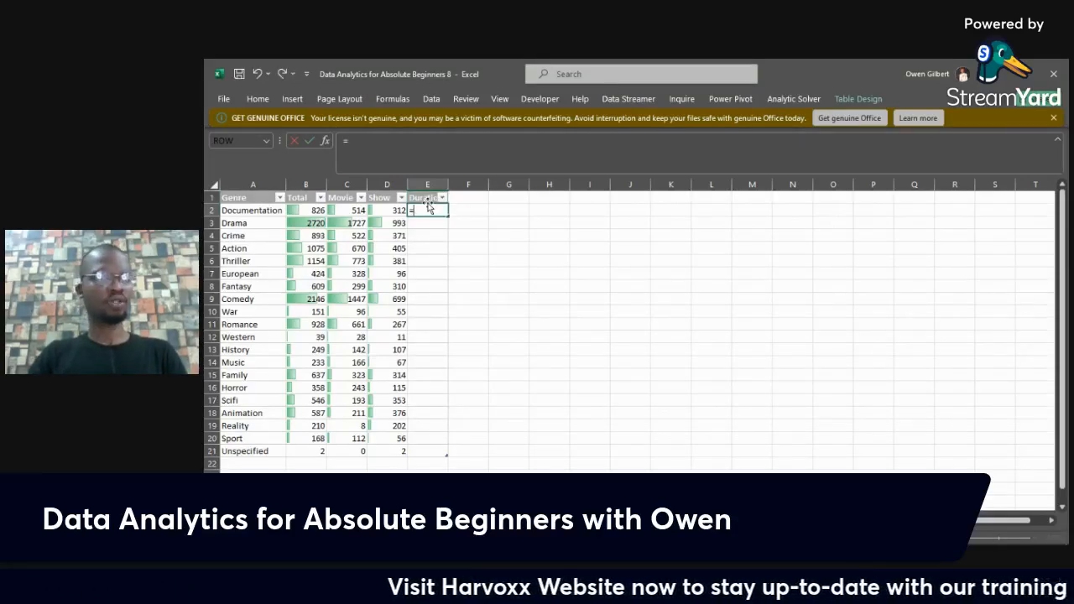
pyautogui.write('Average')
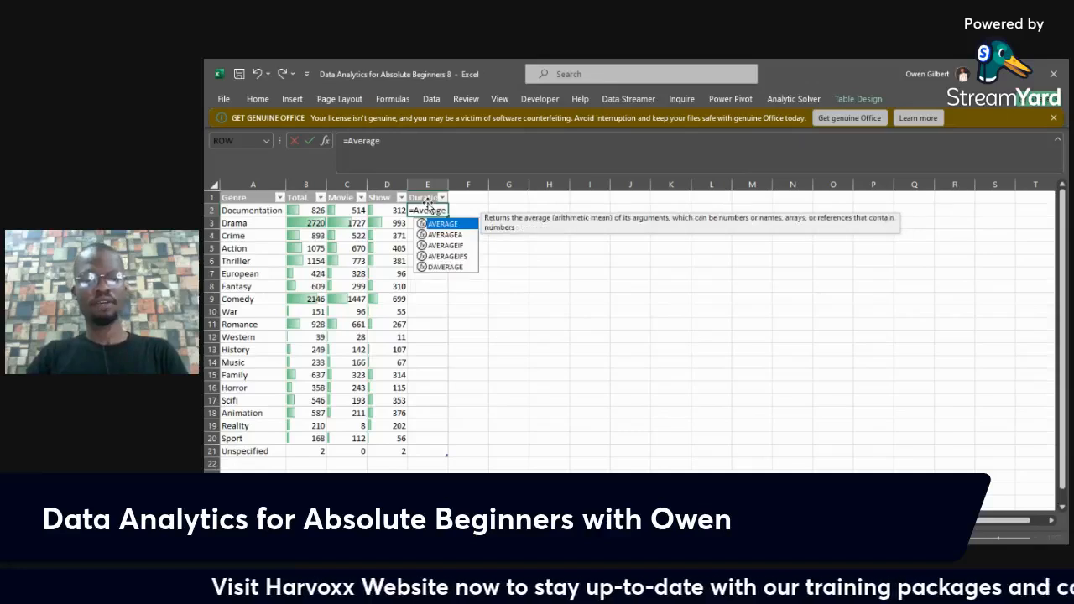
pyautogui.write('if')
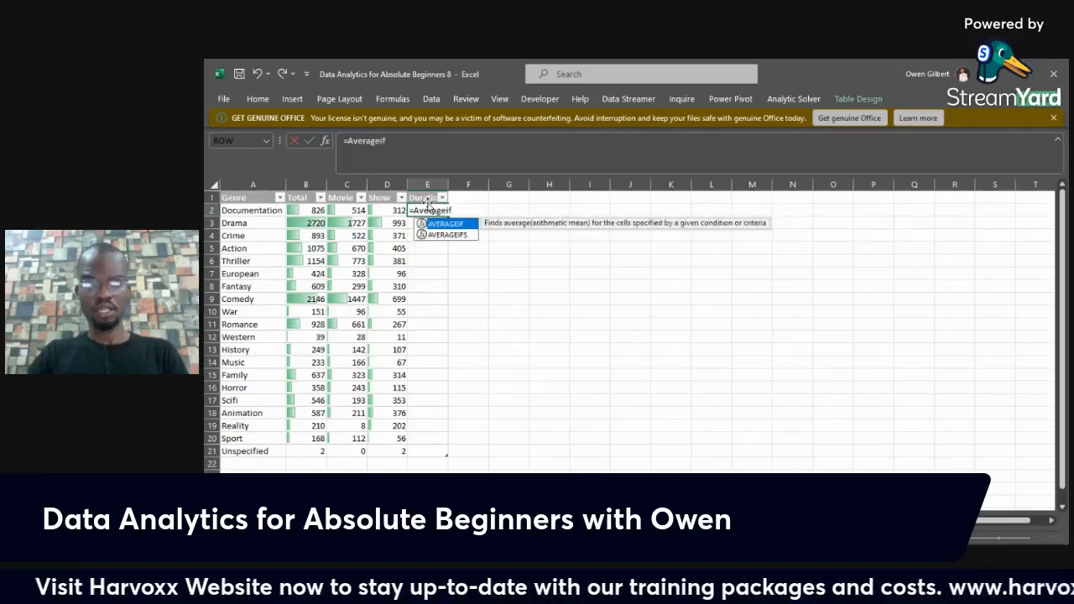
pyautogui.write('(')
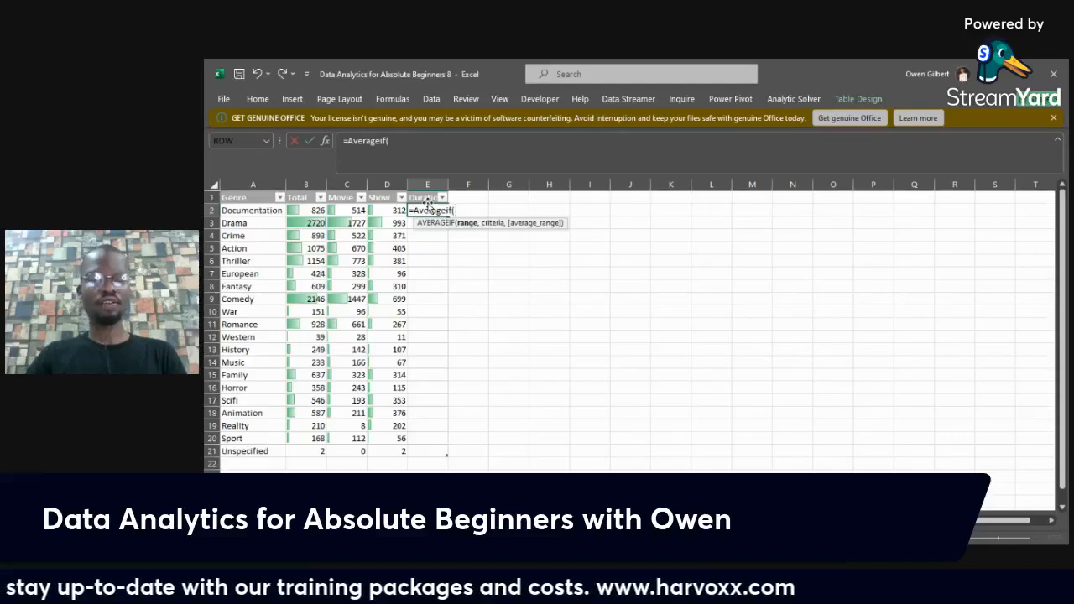
pyautogui.write('runt')
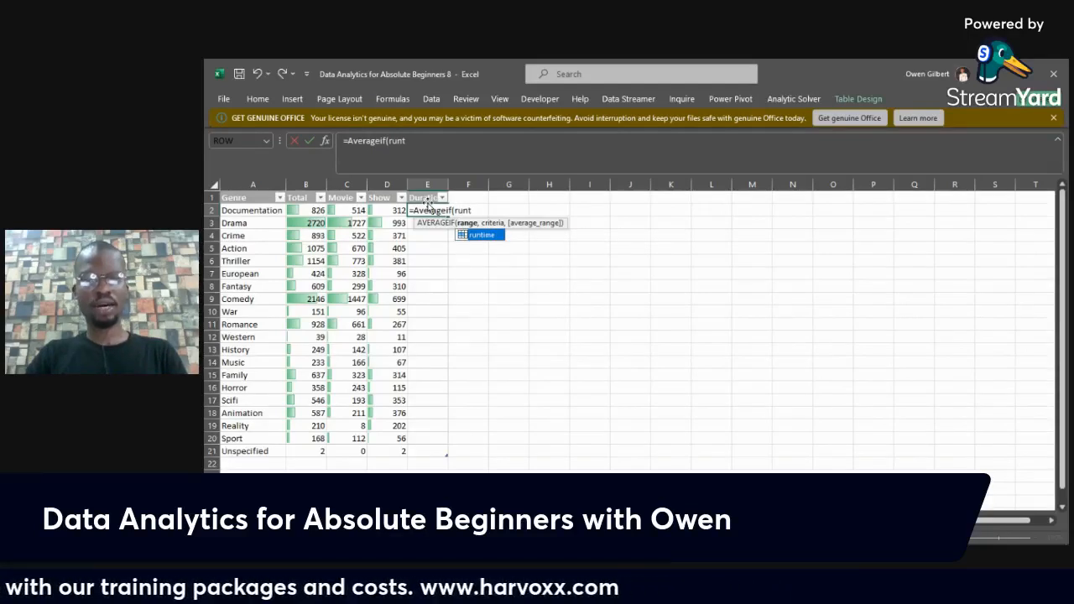
pyautogui.write('ime')
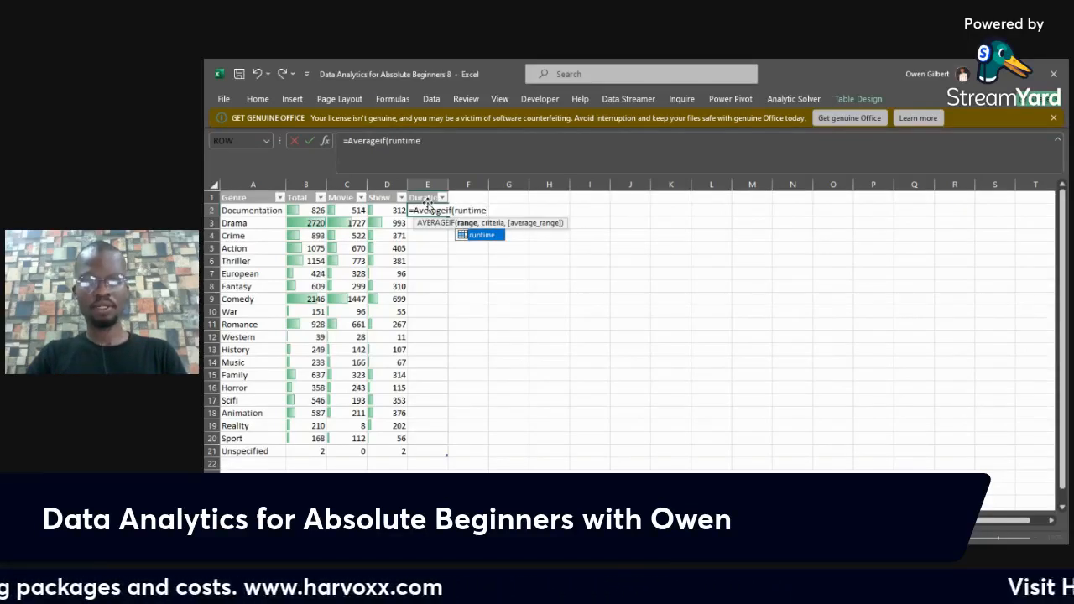
pyautogui.write(',')
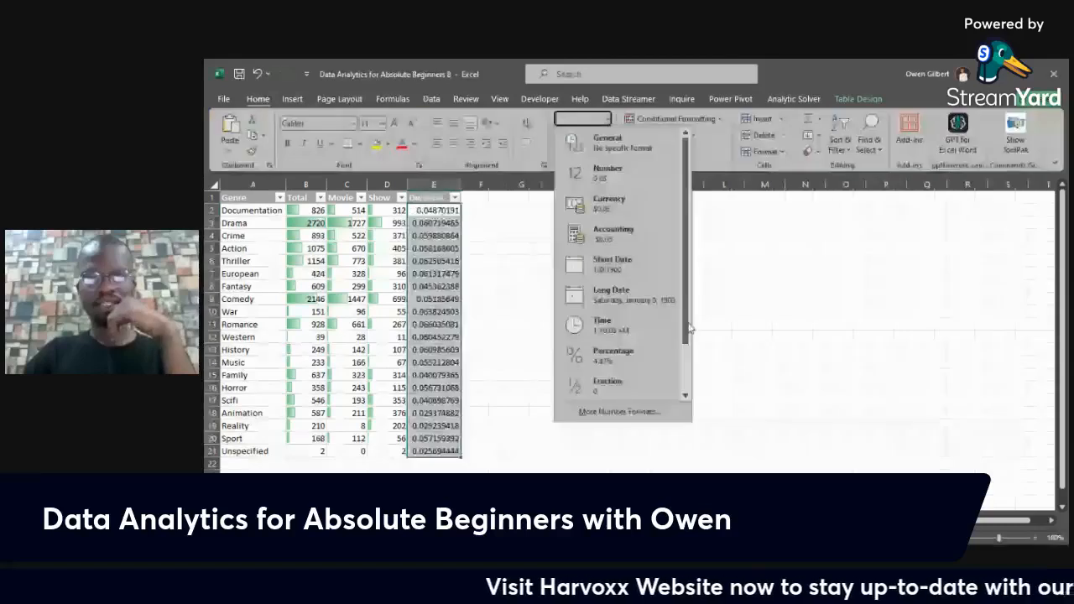
# Open the full number format settings for the Duration values and preview the 37:30:55 time type.
pyautogui.click(621, 411)
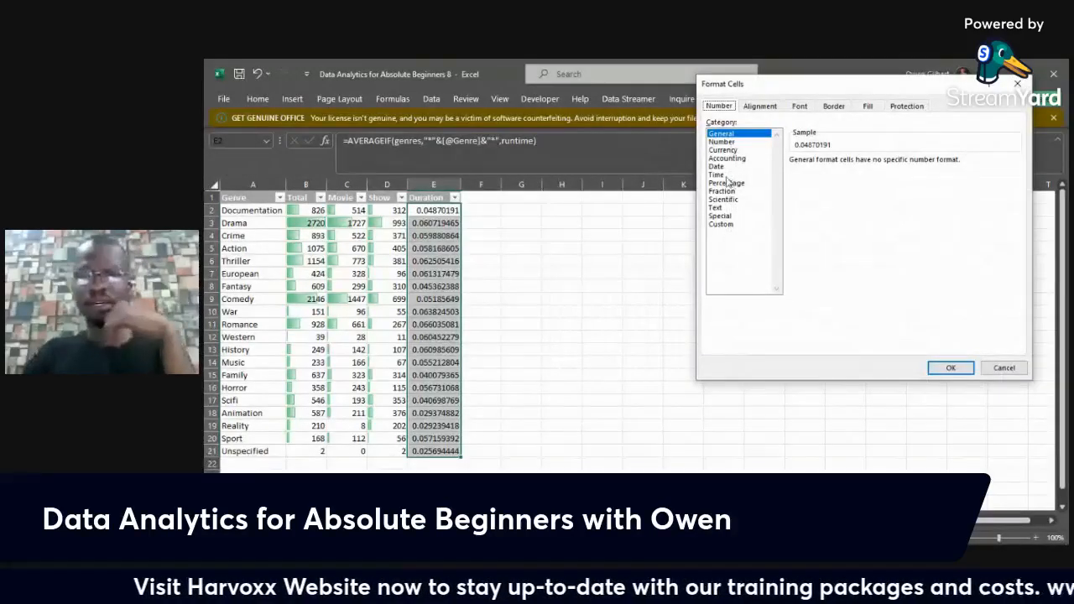
pyautogui.click(730, 174)
pyautogui.moveTo(1015, 192); pyautogui.dragTo(1017, 170)
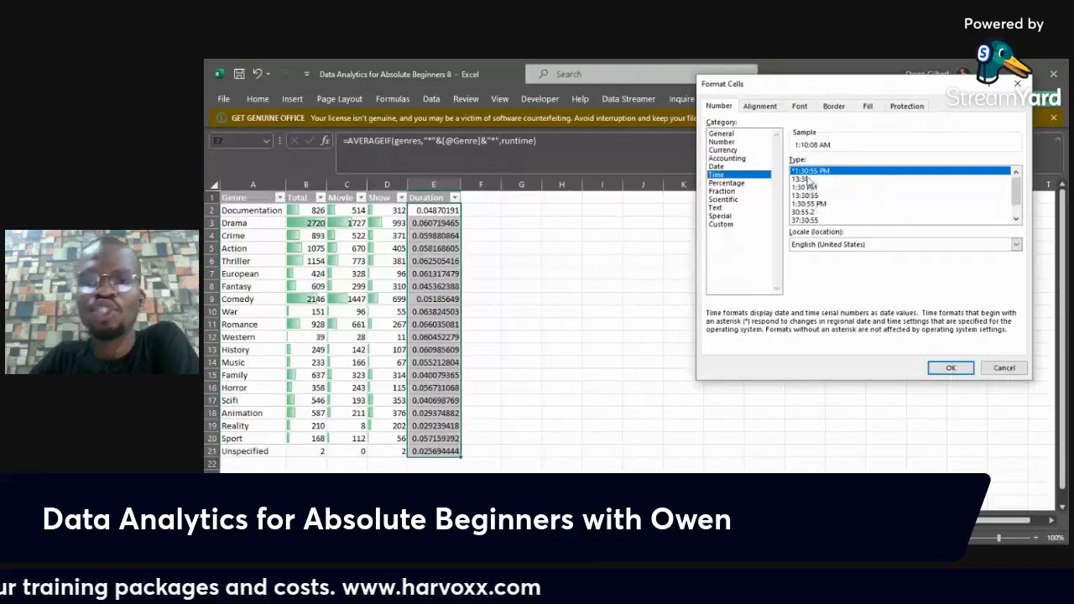
pyautogui.moveTo(1017, 194); pyautogui.dragTo(1017, 210)
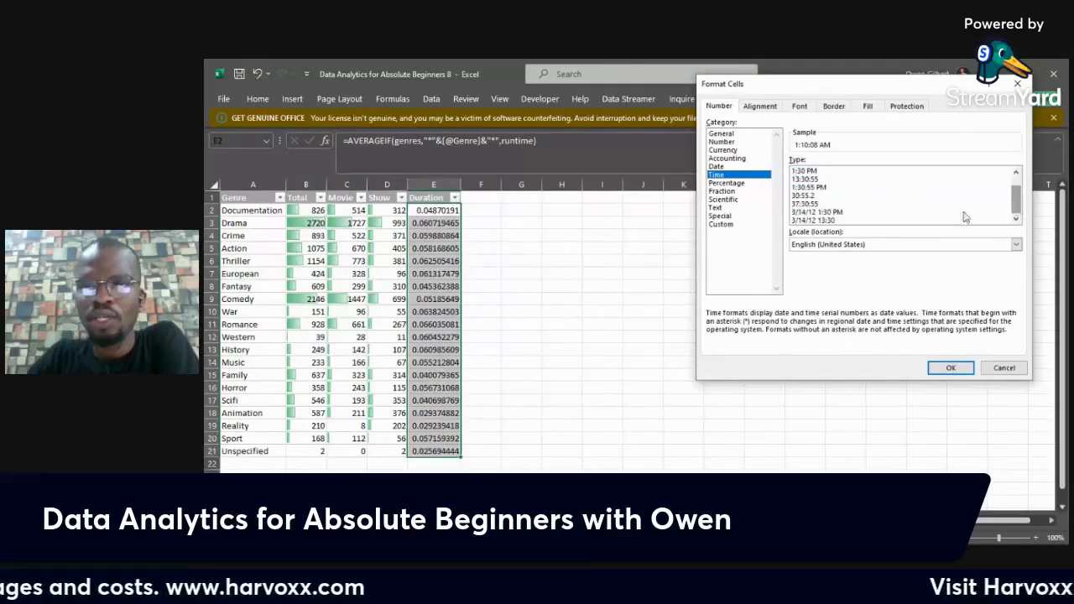
pyautogui.click(803, 203)
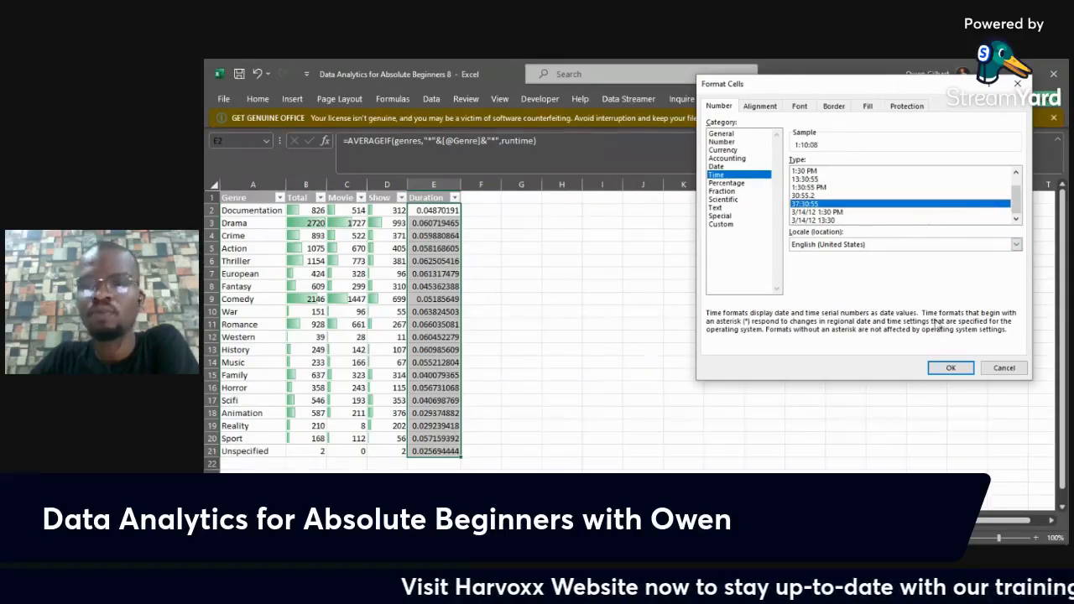
# Examine the sample output of the other number format categories for the Duration values, from Special and Text through Date and Number.
pyautogui.click(726, 216)
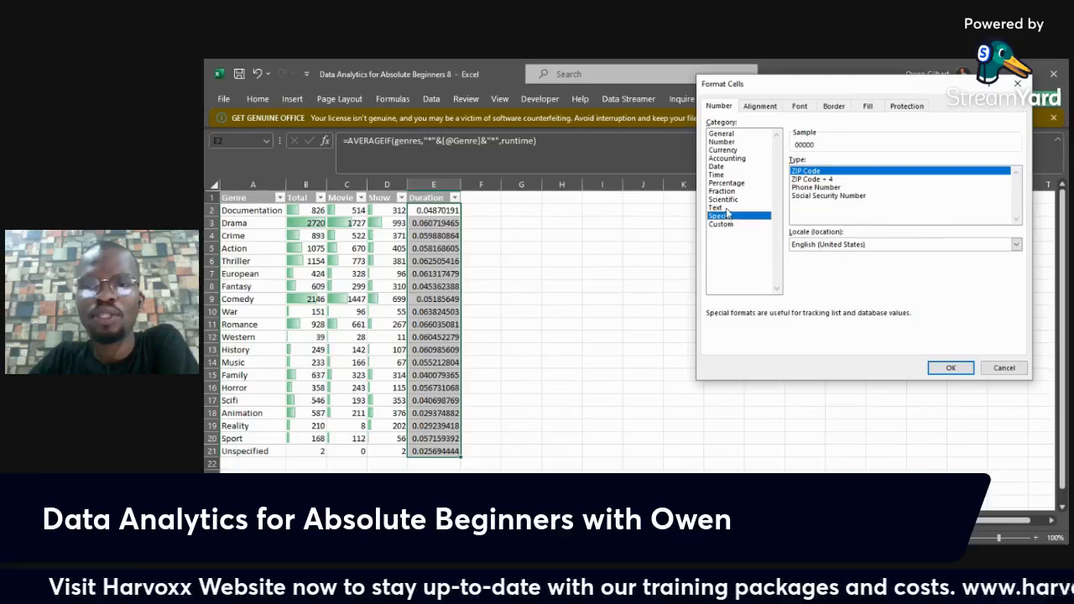
pyautogui.click(727, 207)
pyautogui.click(726, 199)
pyautogui.click(725, 191)
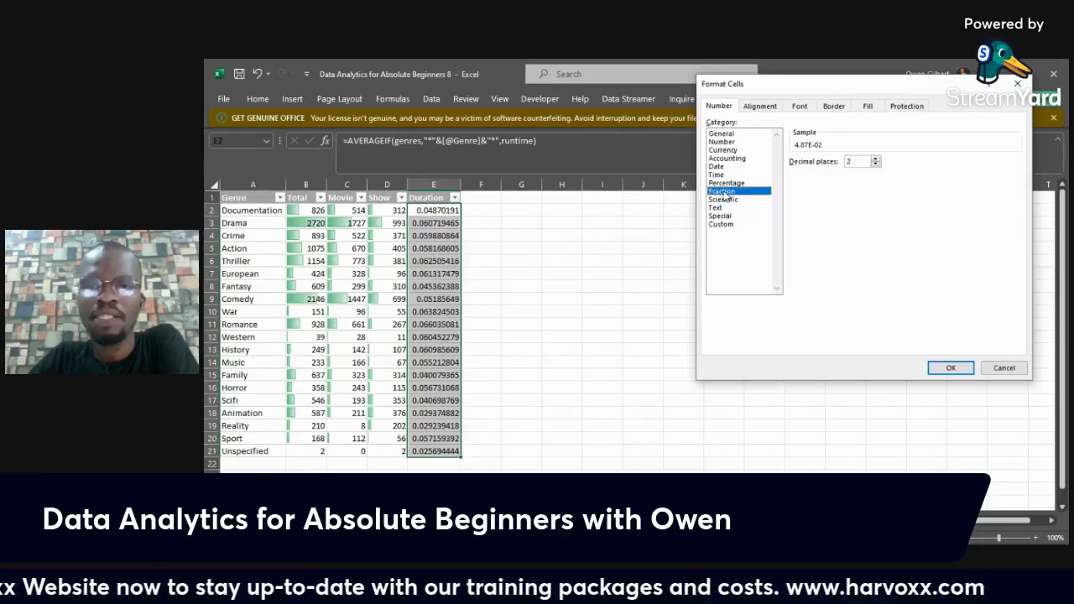
pyautogui.click(725, 182)
pyautogui.click(723, 174)
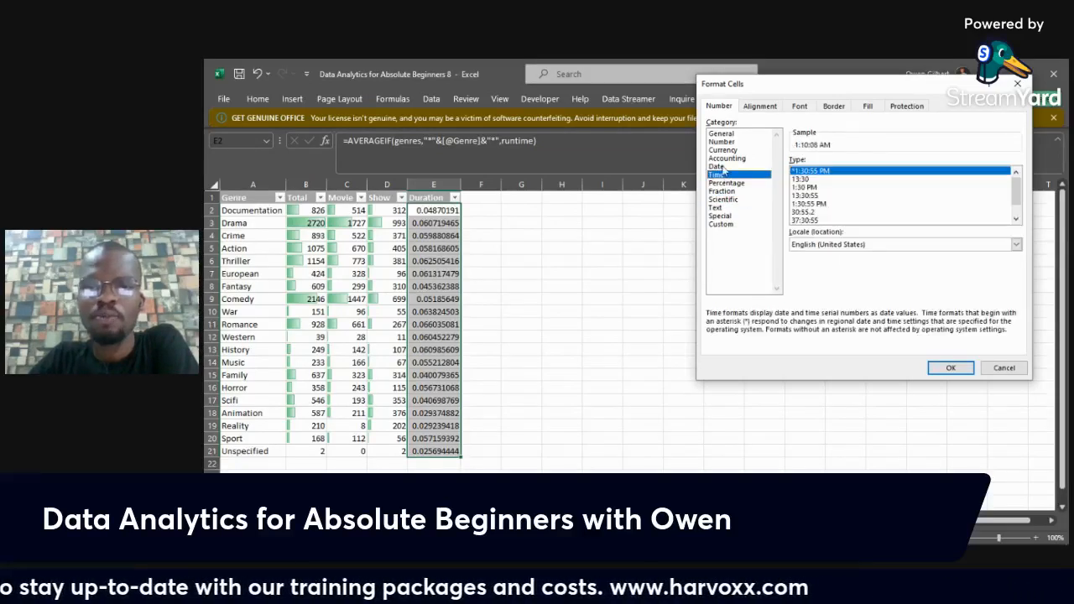
pyautogui.click(720, 166)
pyautogui.click(723, 175)
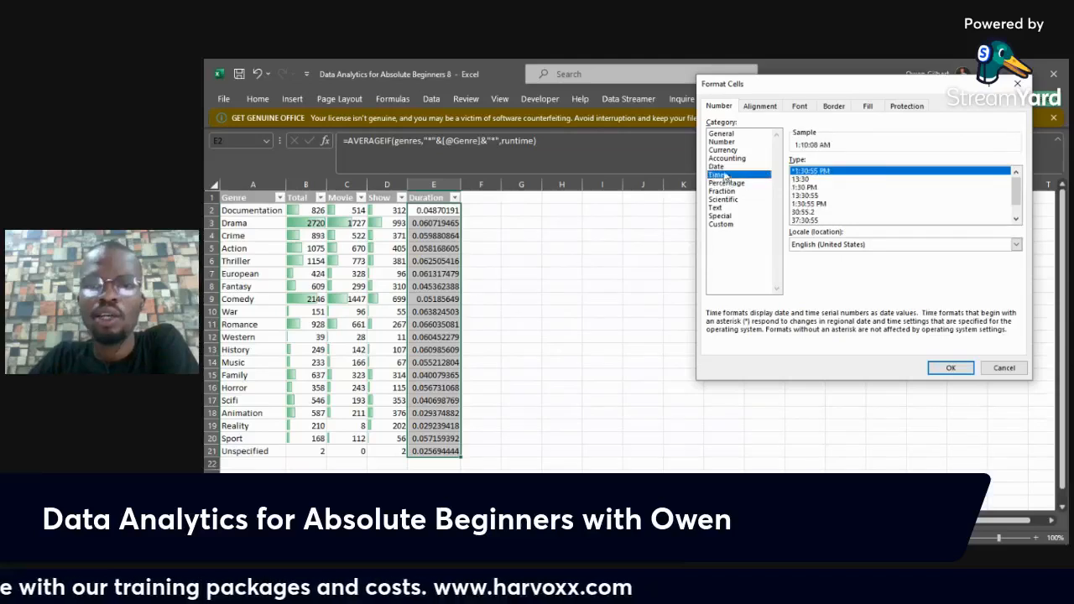
pyautogui.click(734, 142)
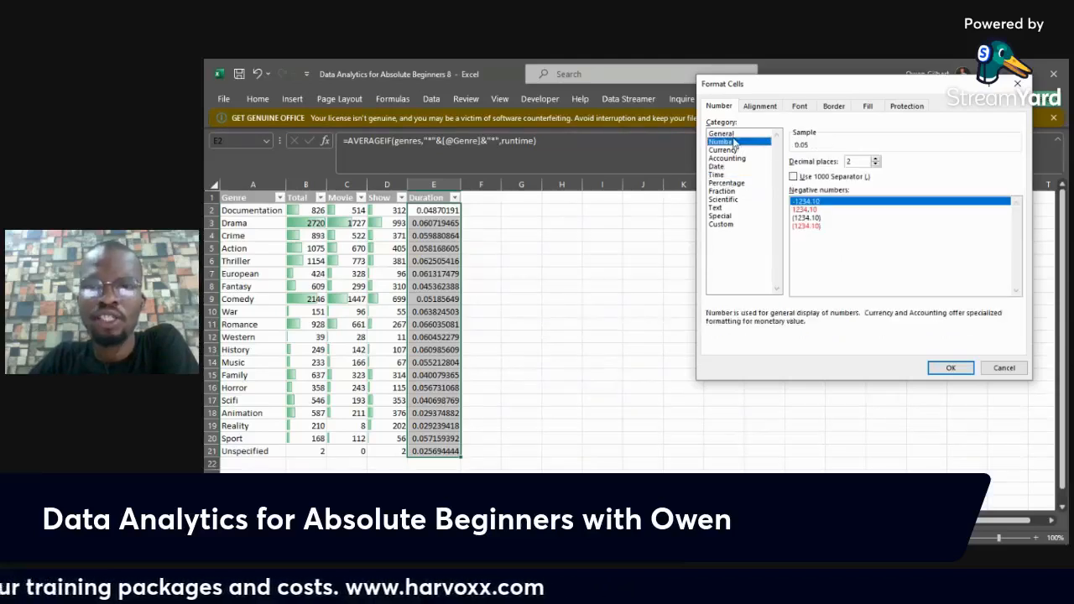
# Apply the custom number format h:mm:ss to the Duration values.
pyautogui.click(729, 225)
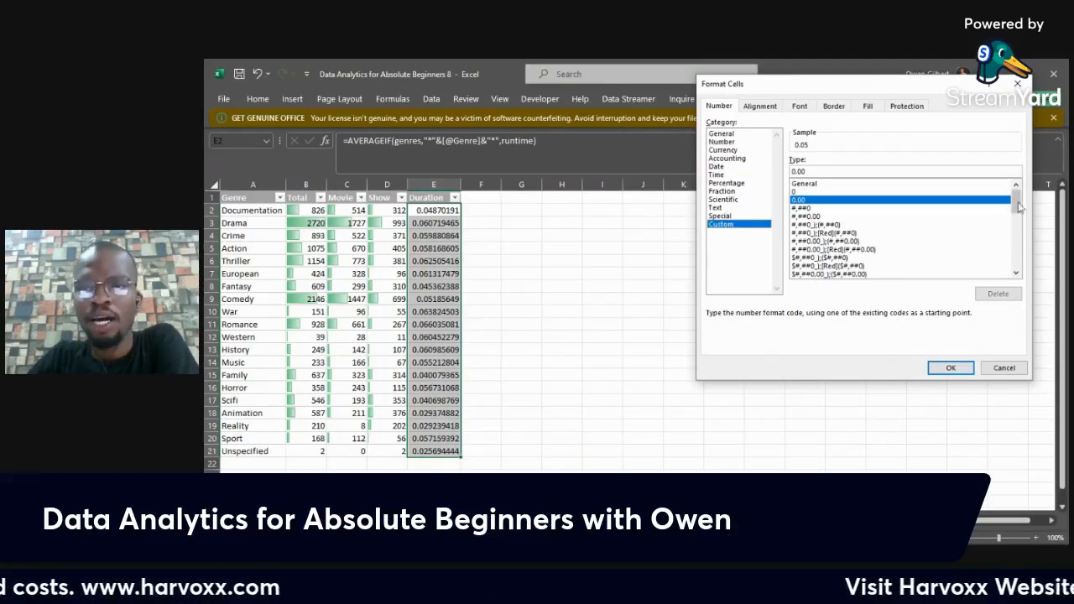
pyautogui.moveTo(1017, 204); pyautogui.dragTo(1010, 248)
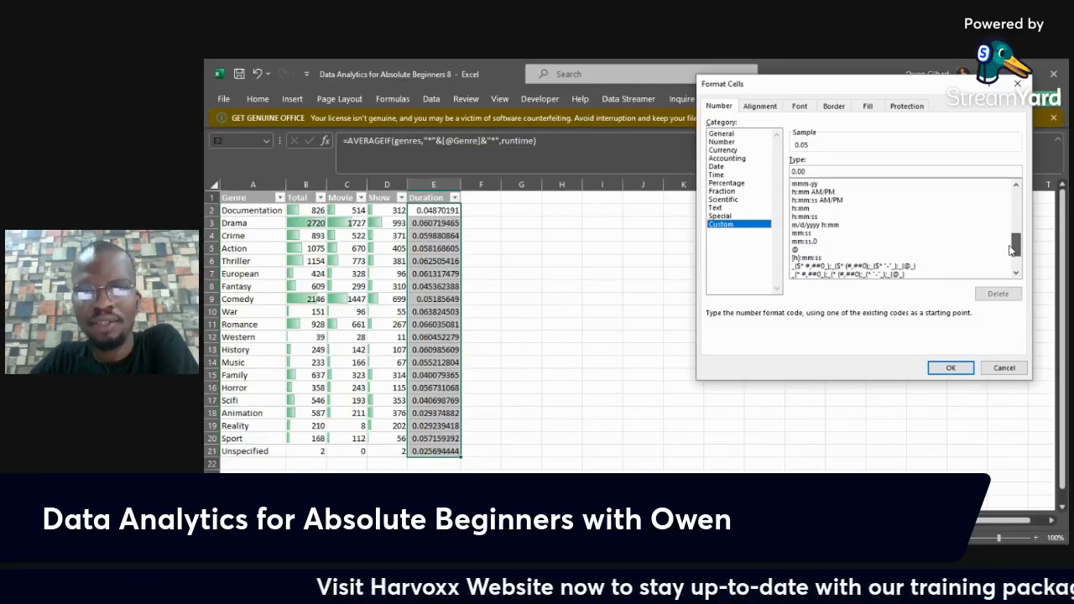
pyautogui.click(807, 217)
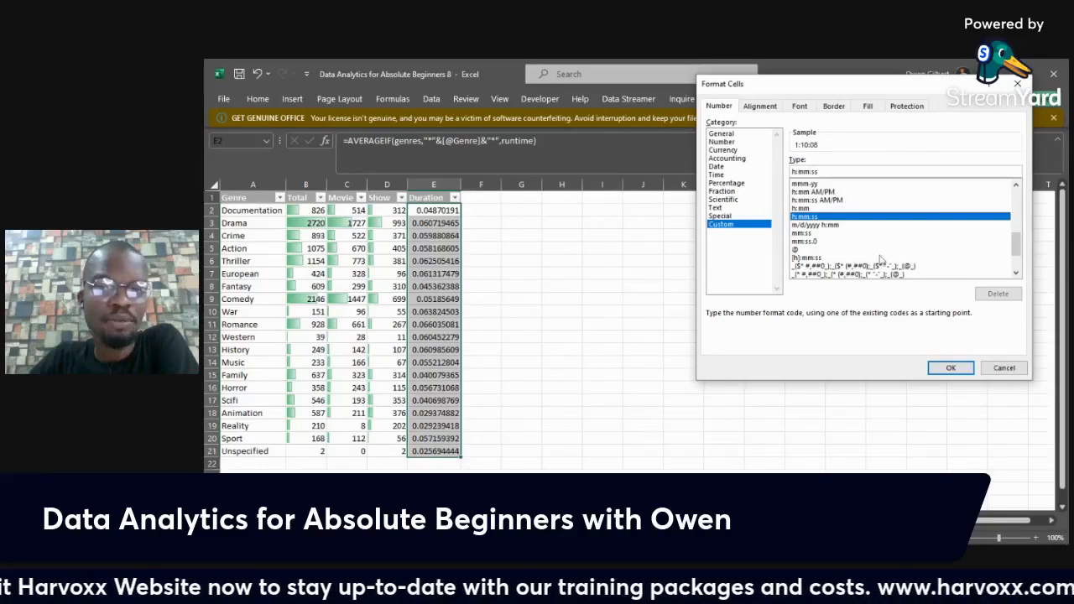
pyautogui.click(937, 366)
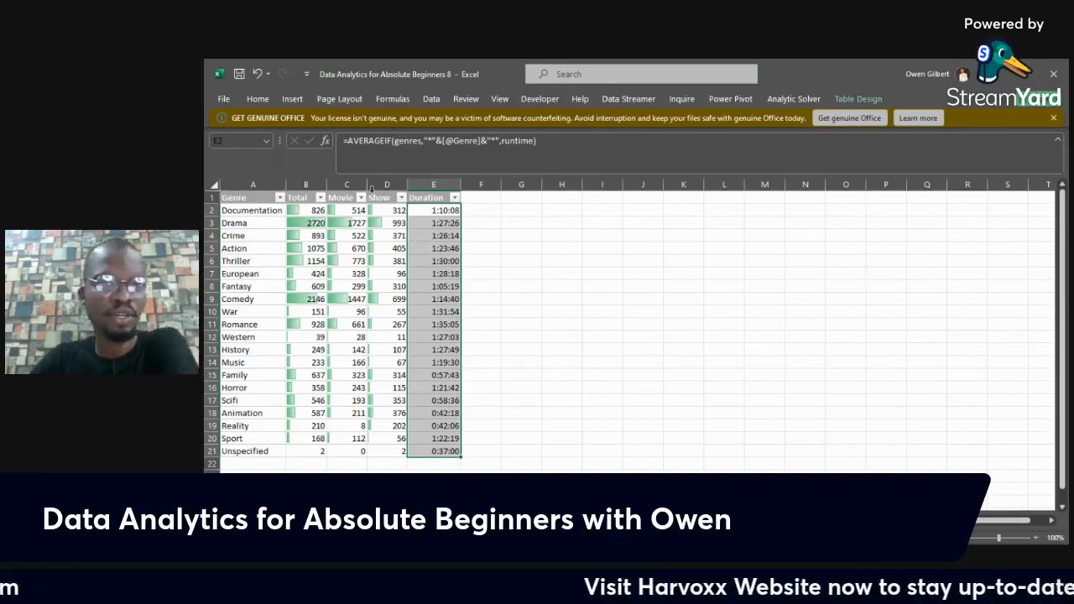
# Add orange gradient-fill data bars to the Duration values in E2:E21, then select F1.
pyautogui.click(266, 96)
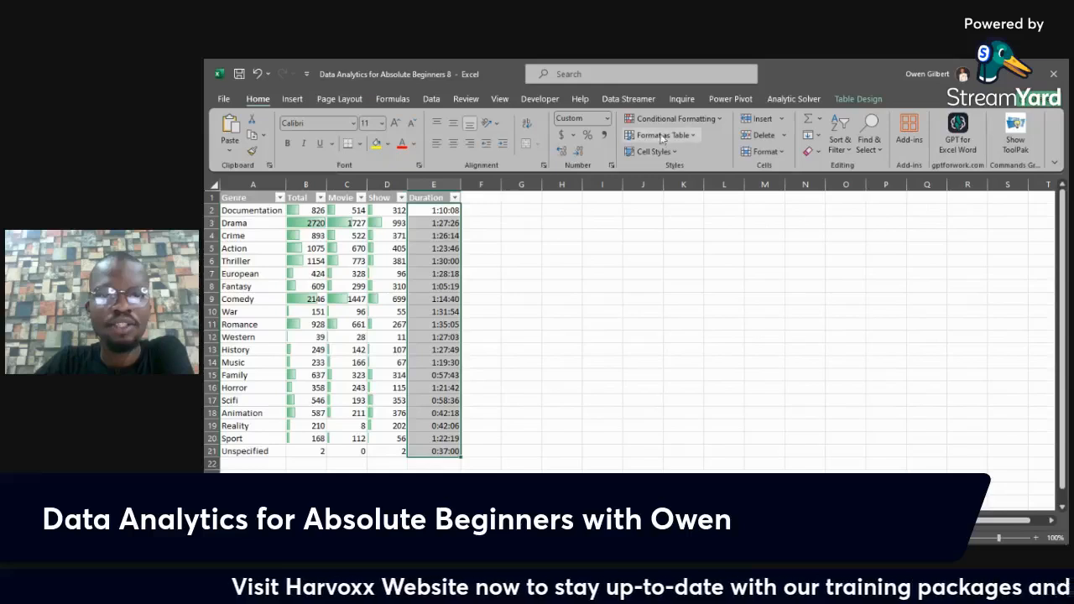
pyautogui.click(675, 118)
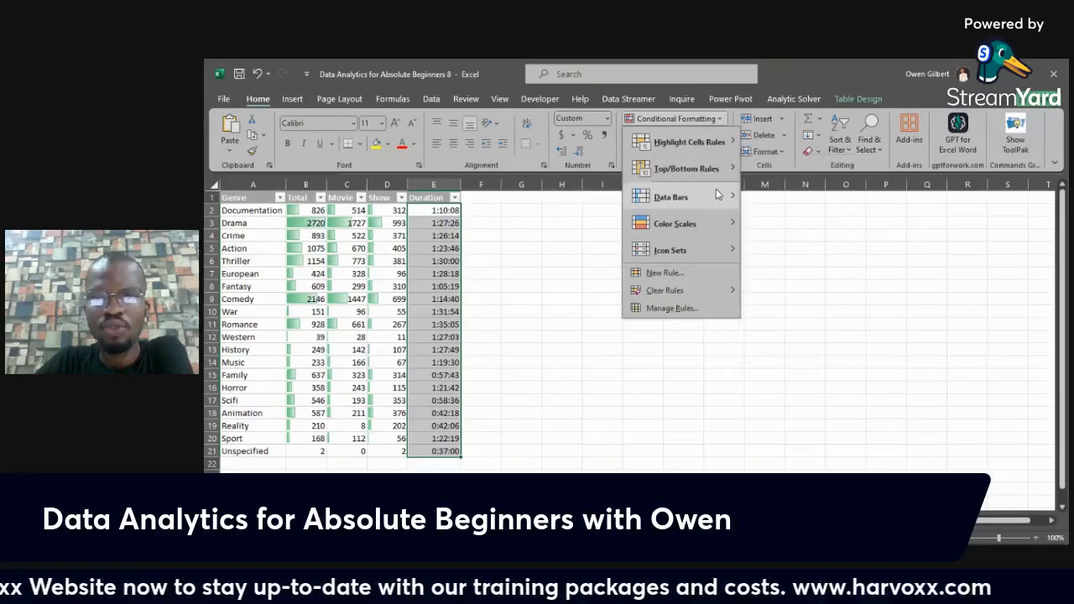
pyautogui.moveTo(716, 192)
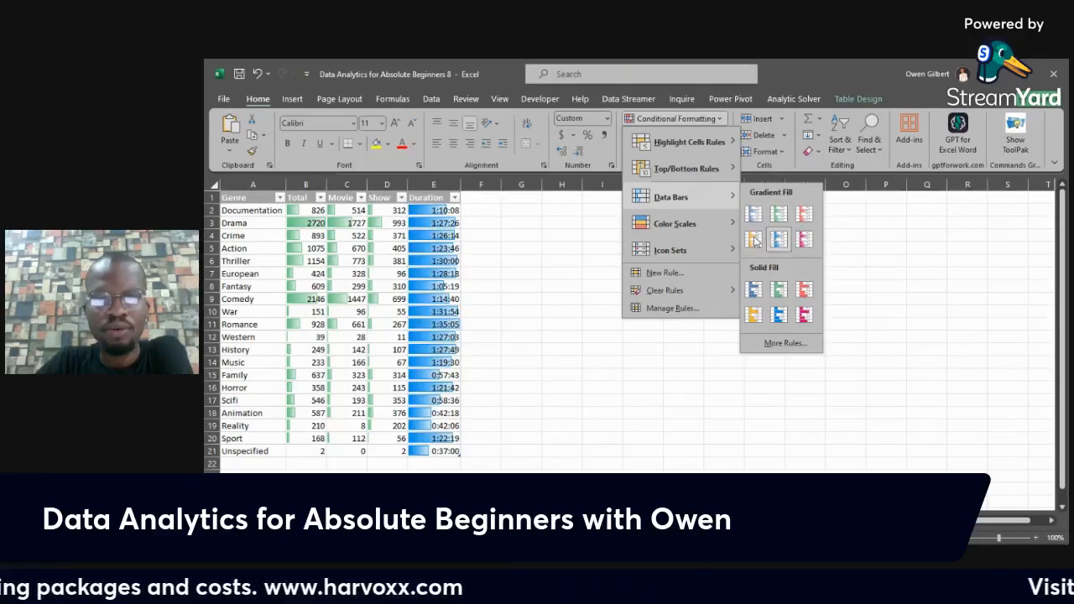
pyautogui.click(753, 240)
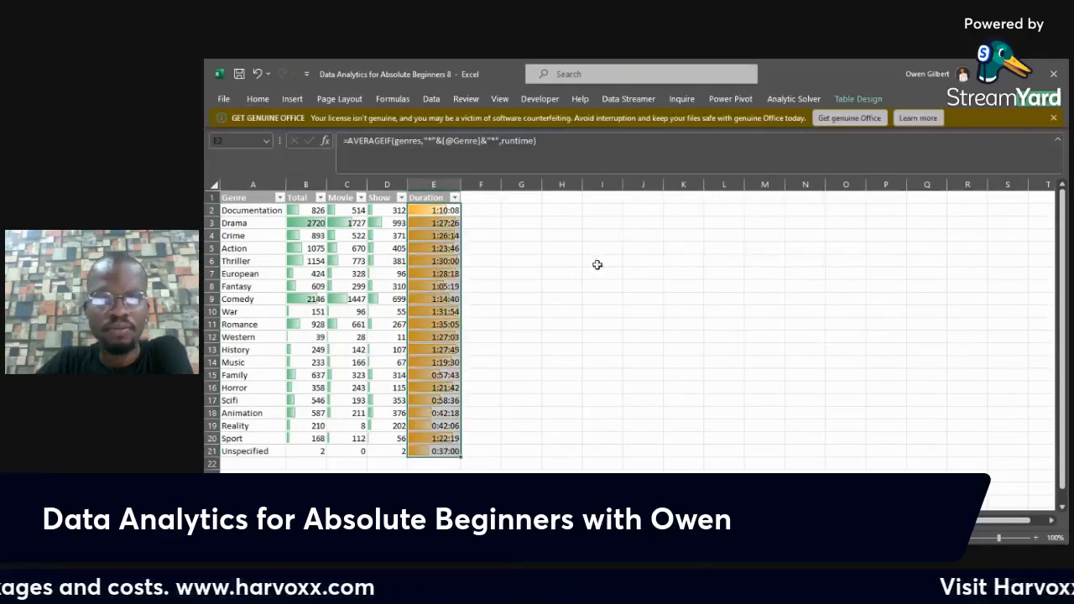
pyautogui.click(490, 200)
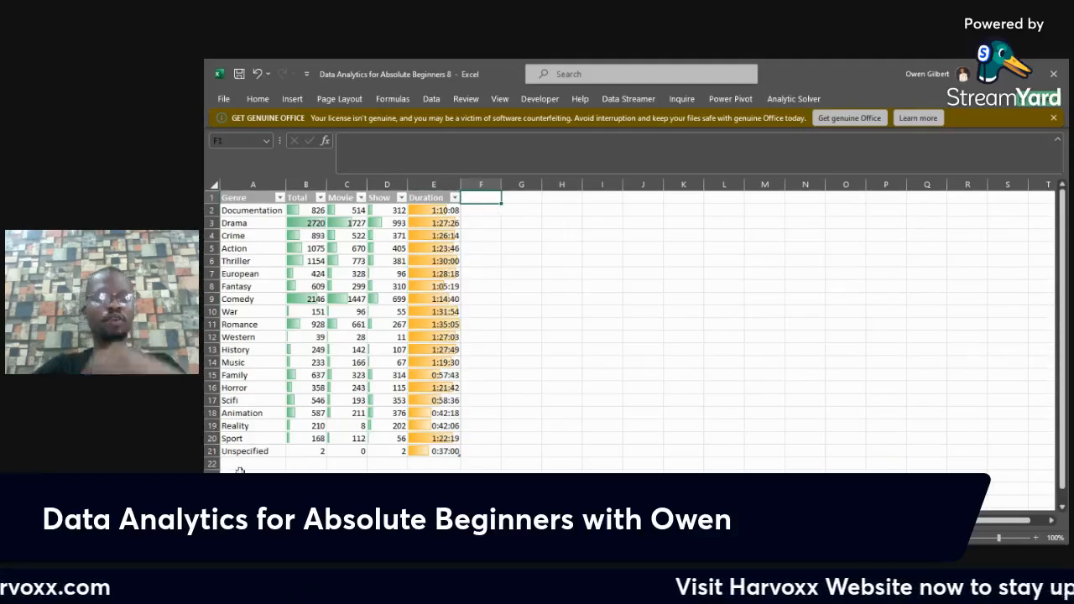
# Check the rating columns on the title data sheet, and add an "IMDB AVerage" column header in F1 of the genre summary.
pyautogui.click(274, 520)
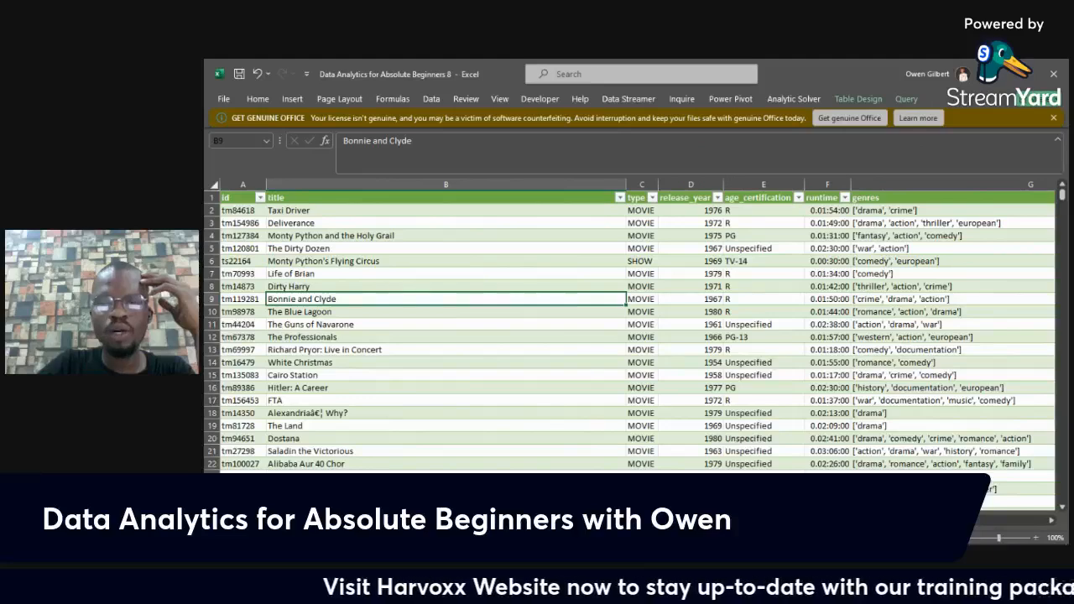
pyautogui.hscroll(5, 629, 336)
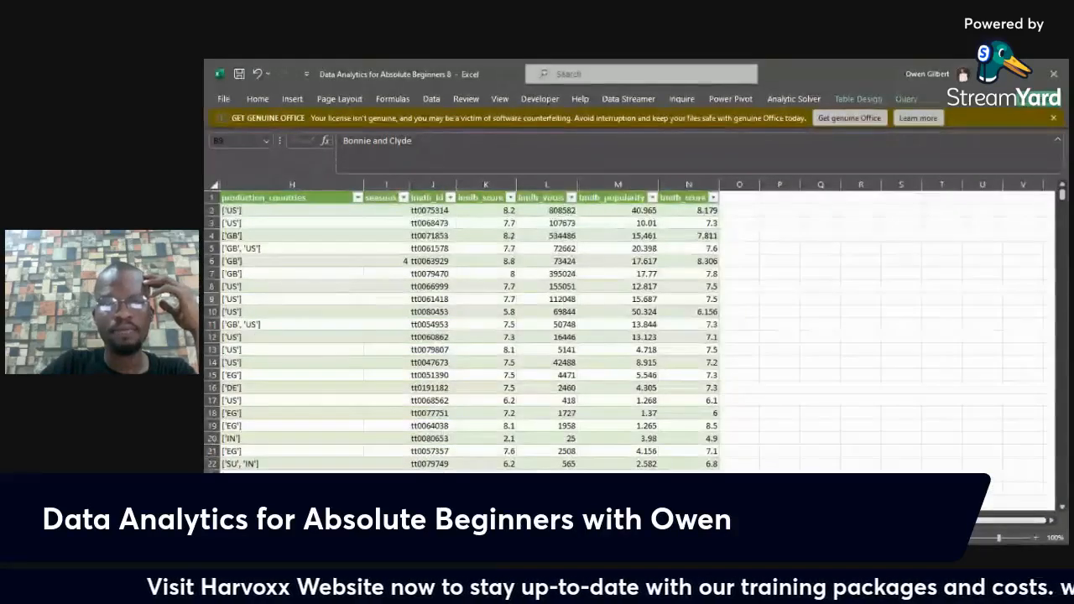
pyautogui.hscroll(-5, 916, 184)
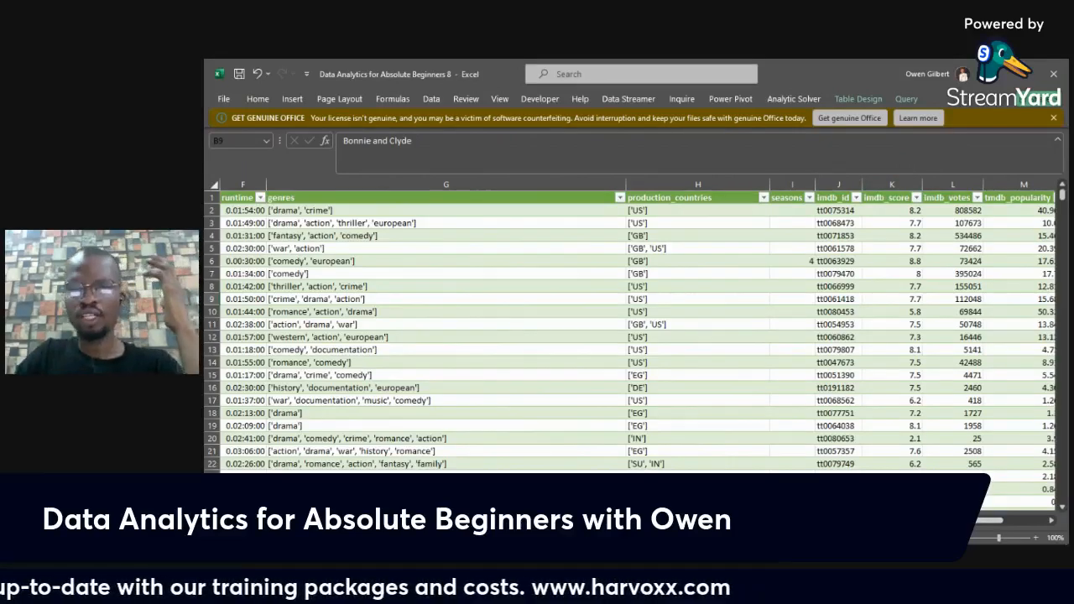
pyautogui.click(353, 520)
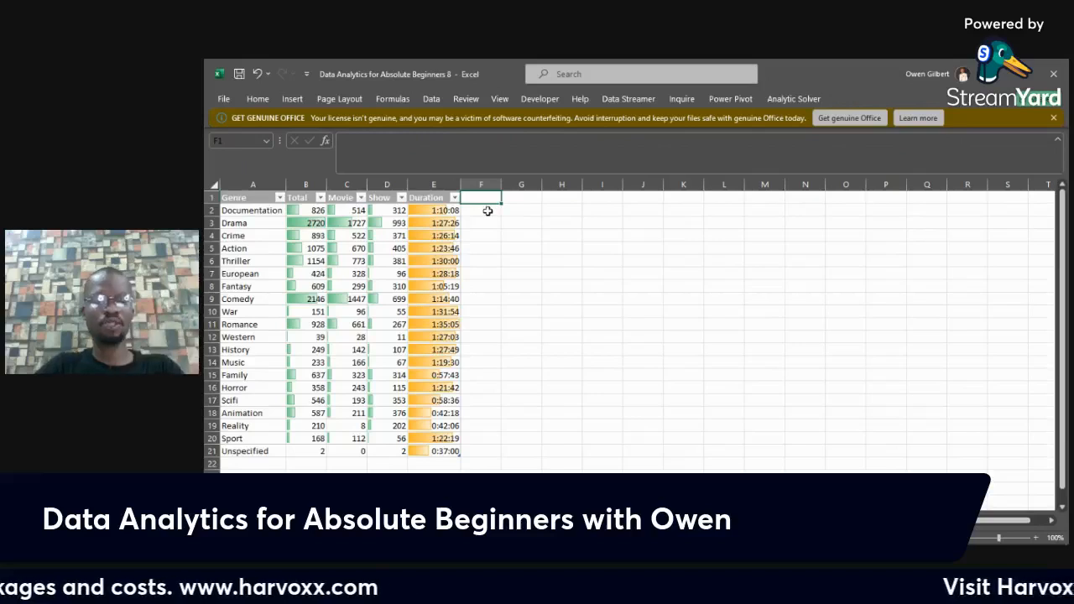
pyautogui.write('I')
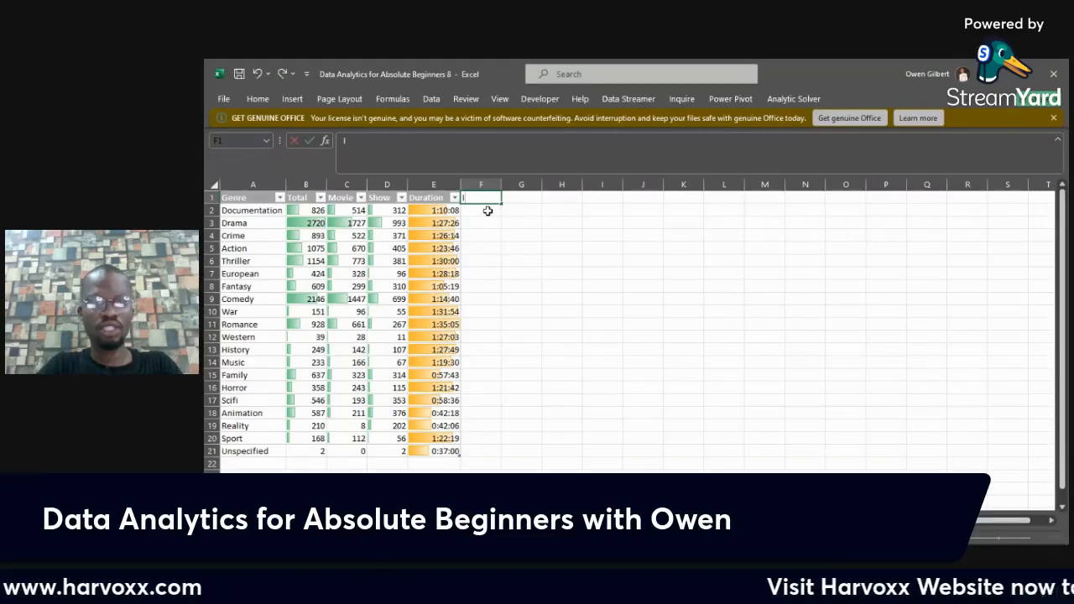
pyautogui.write('MDB')
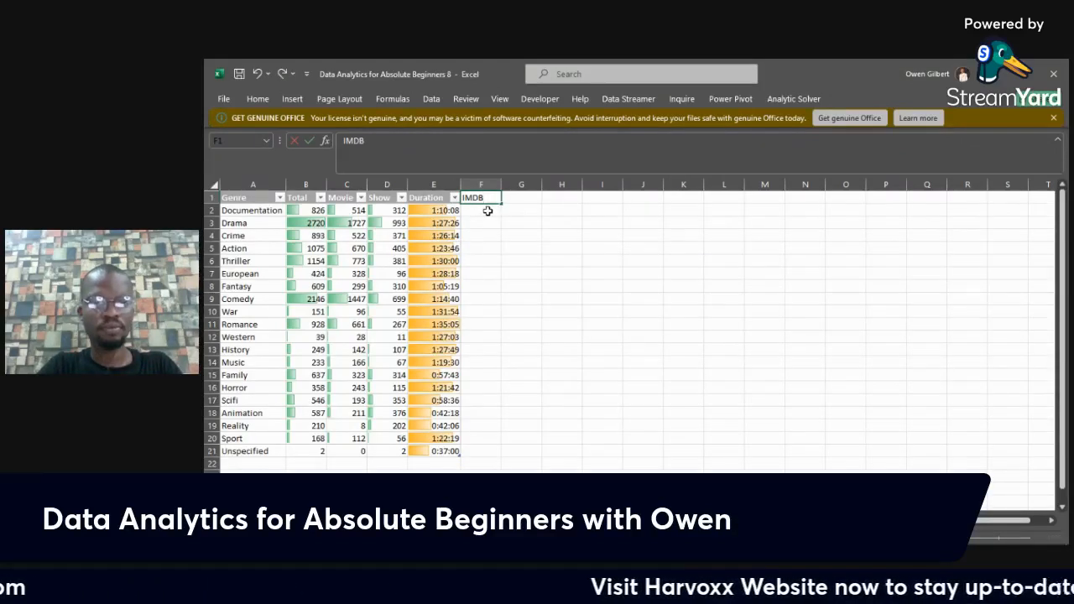
pyautogui.write(' AVerage')
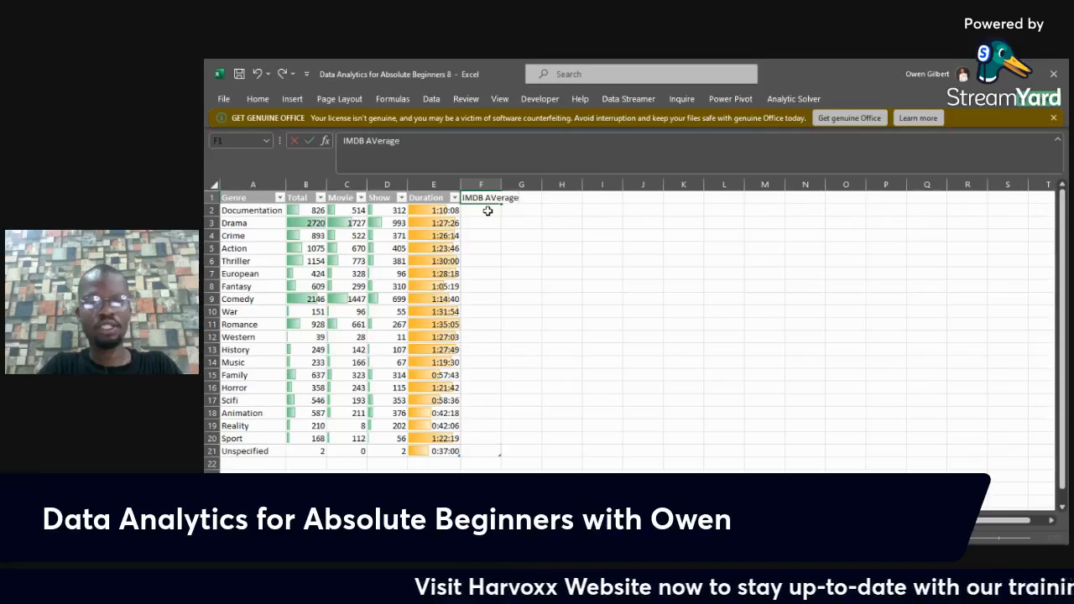
pyautogui.press('Return')
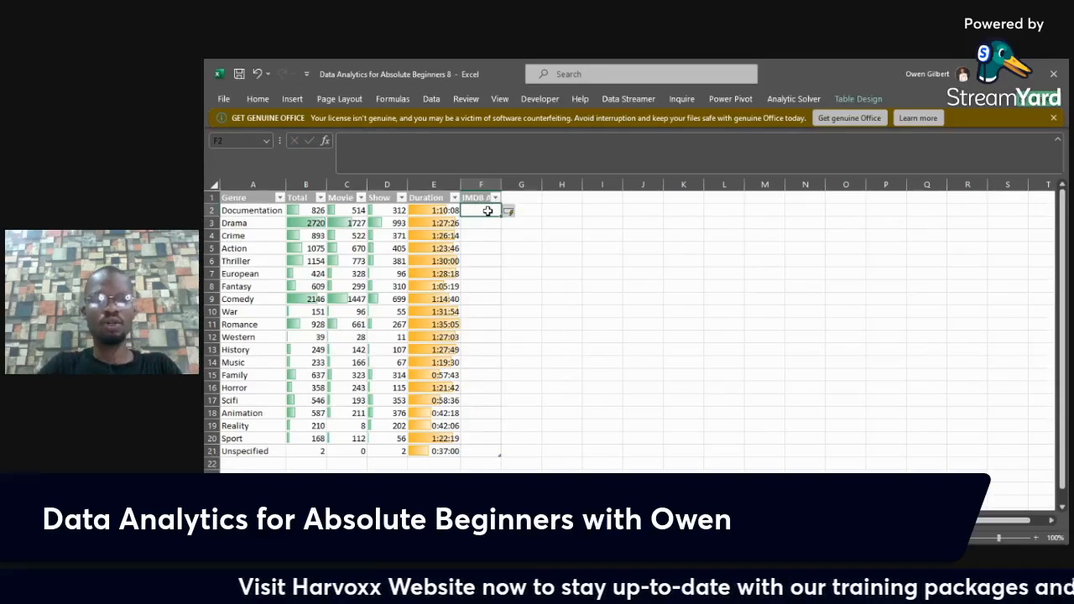
pyautogui.write('=a')
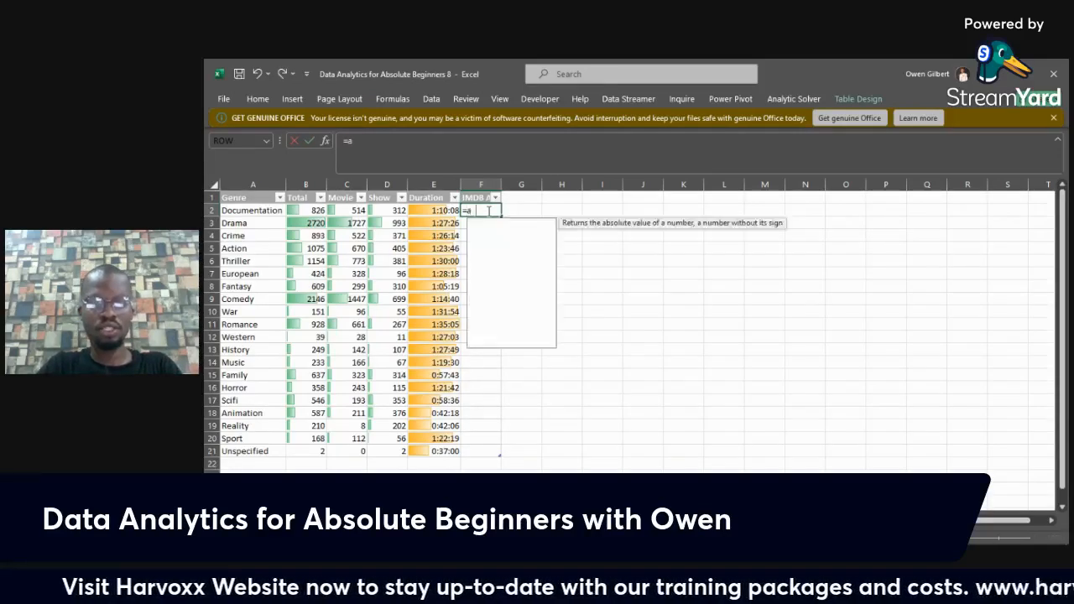
pyautogui.write('verageifs')
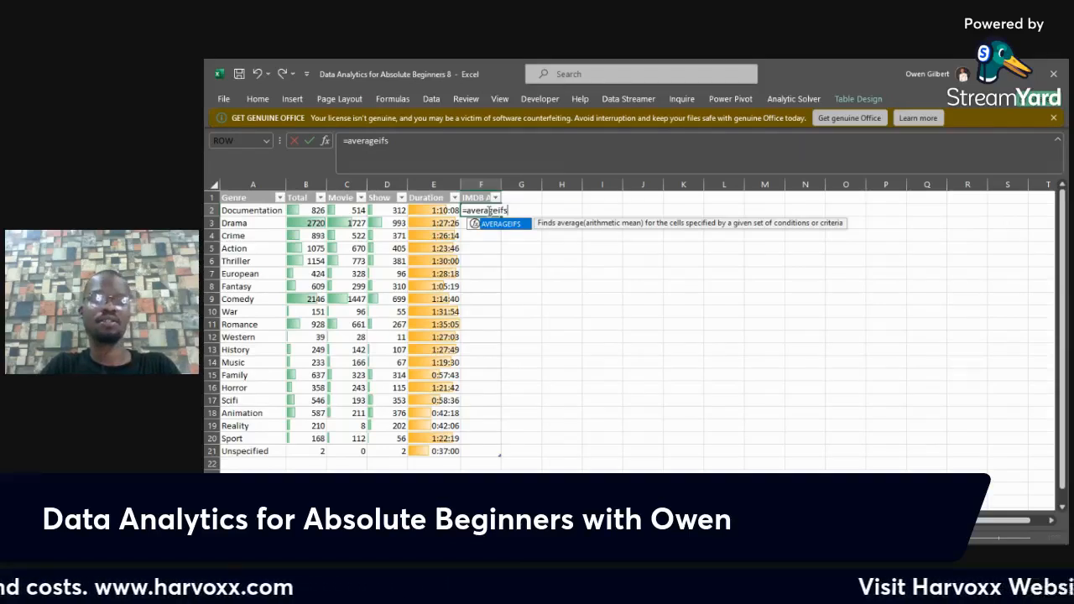
pyautogui.press('BackSpace')
pyautogui.write('(')
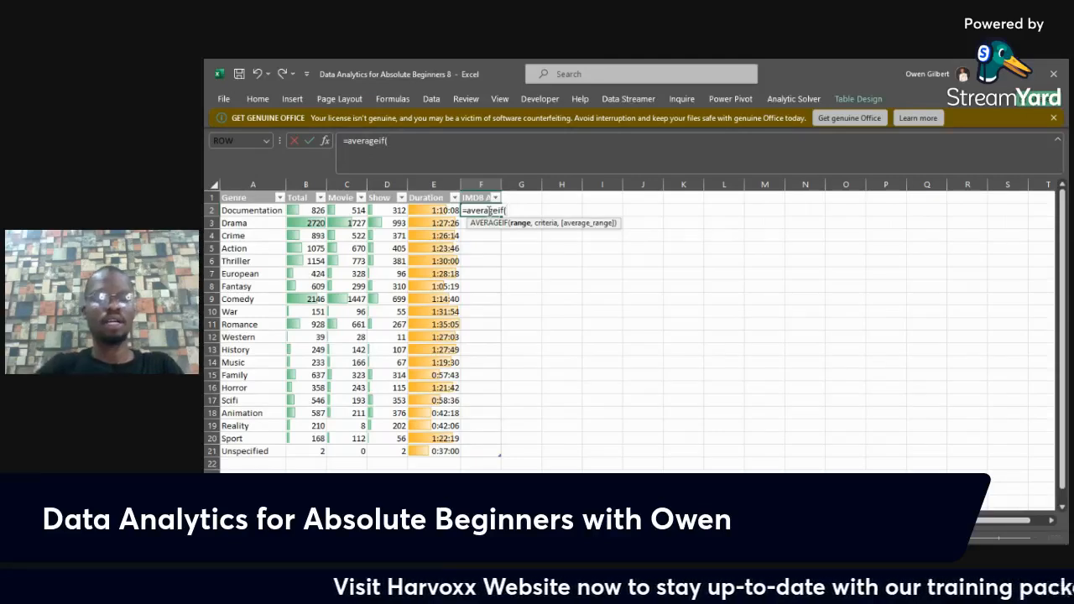
pyautogui.write('genres')
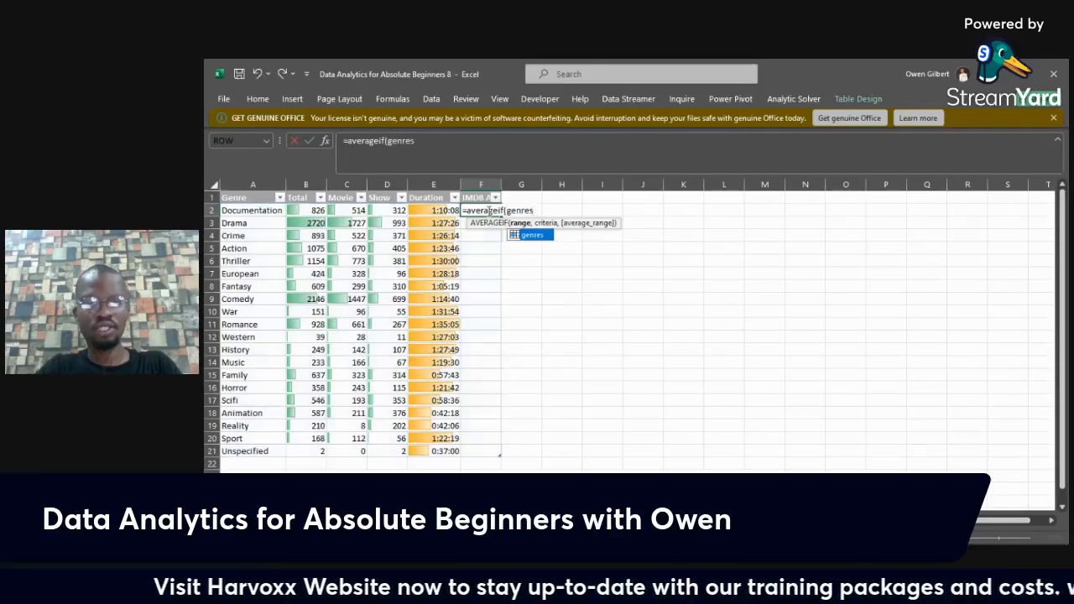
pyautogui.write(',')
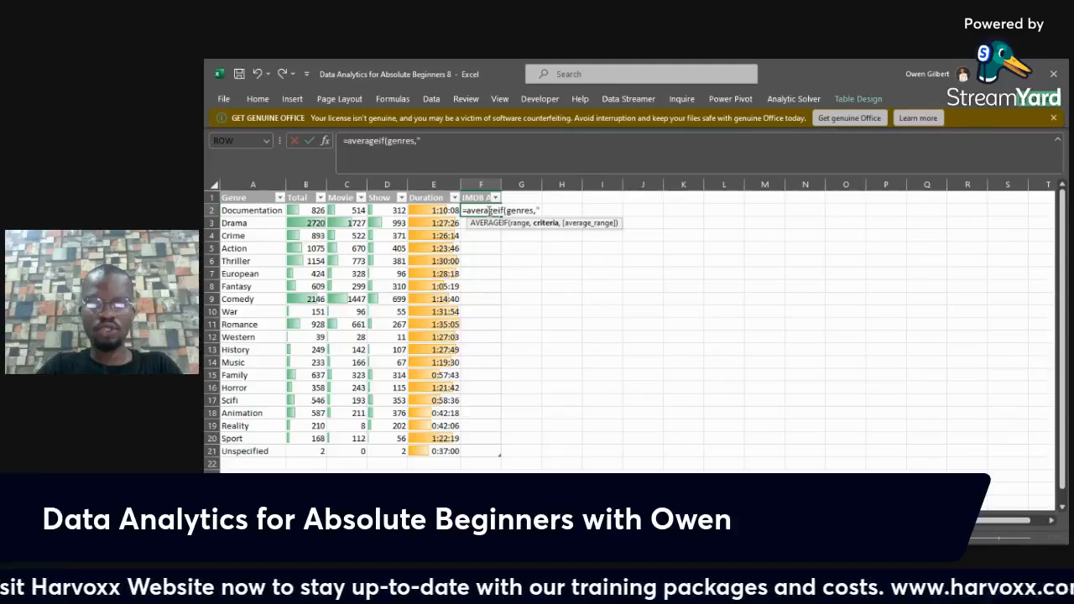
pyautogui.write('"*"&')
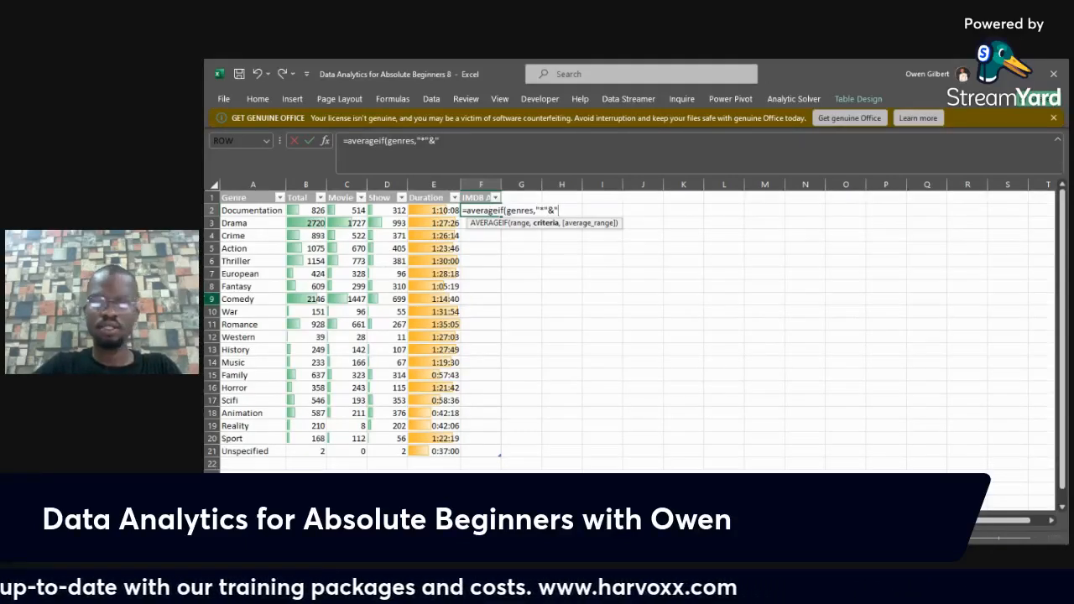
pyautogui.click(266, 211)
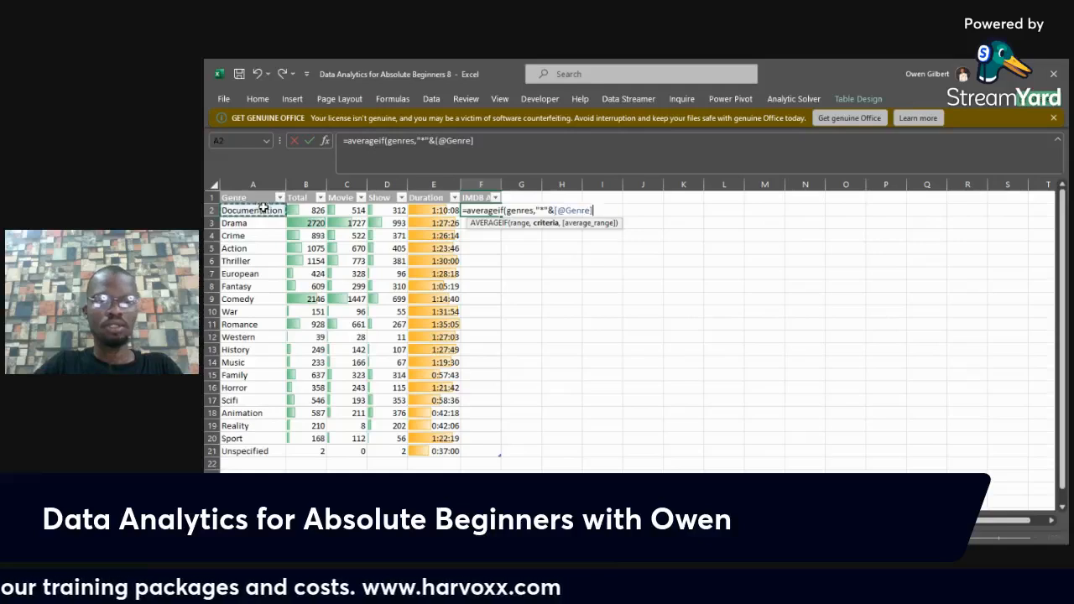
pyautogui.write('"')
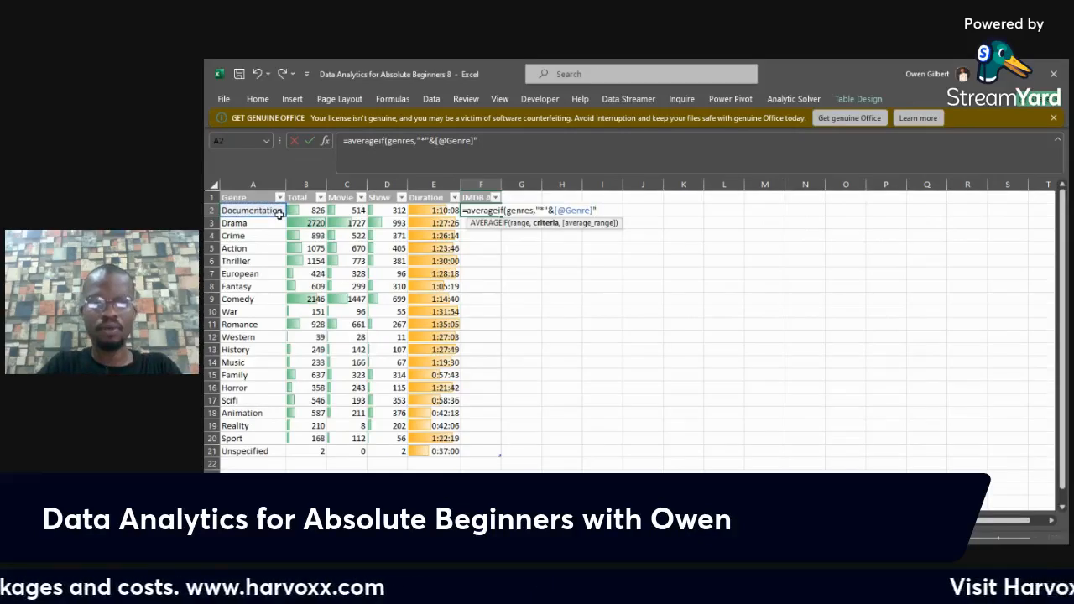
pyautogui.write('&[@Genre]&')
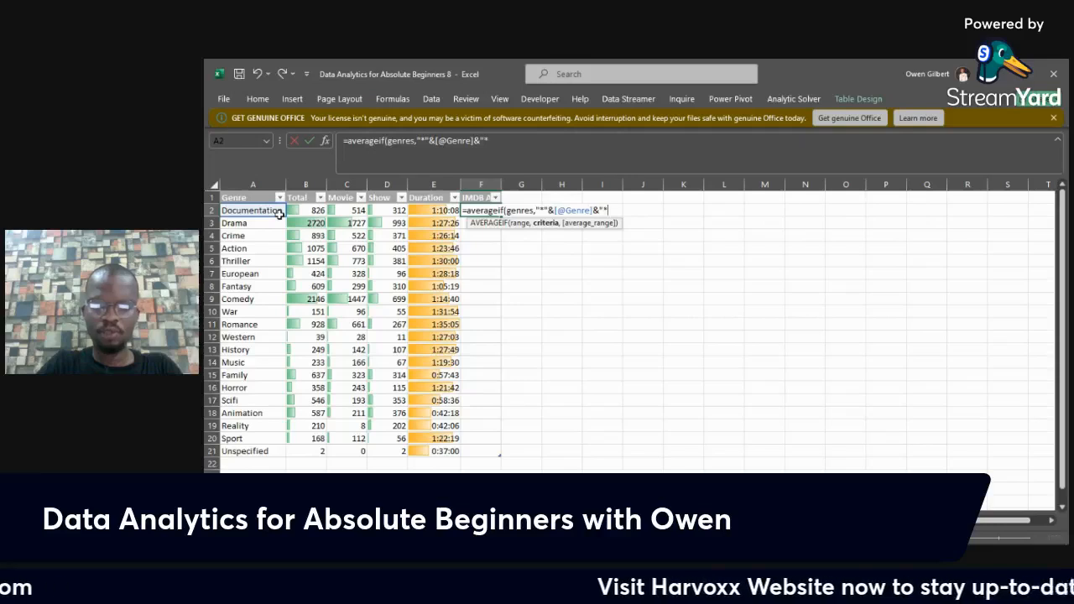
pyautogui.write('"*",')
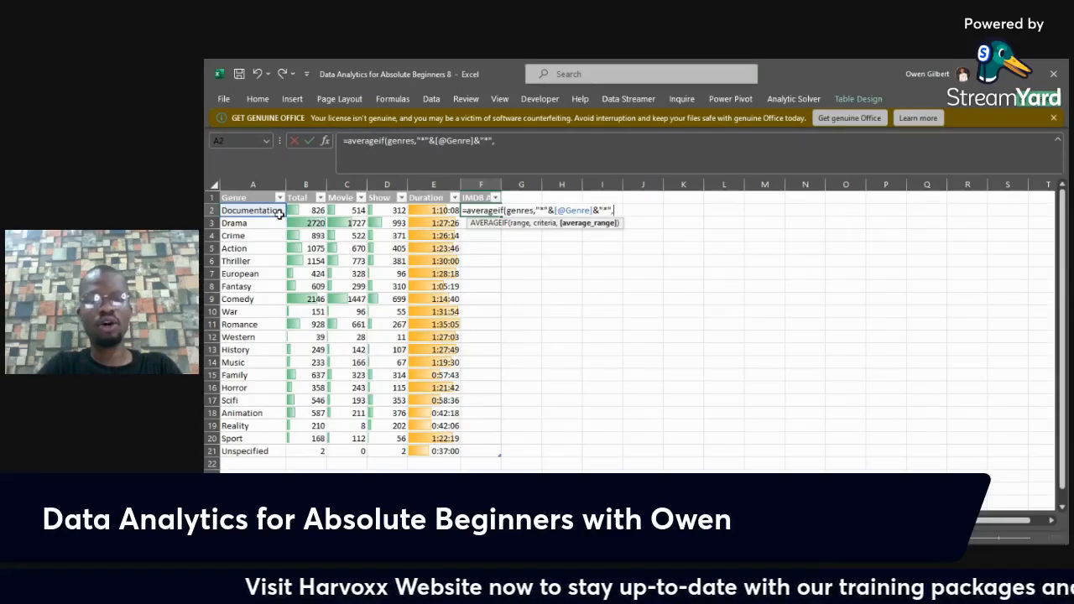
pyautogui.write('imdb')
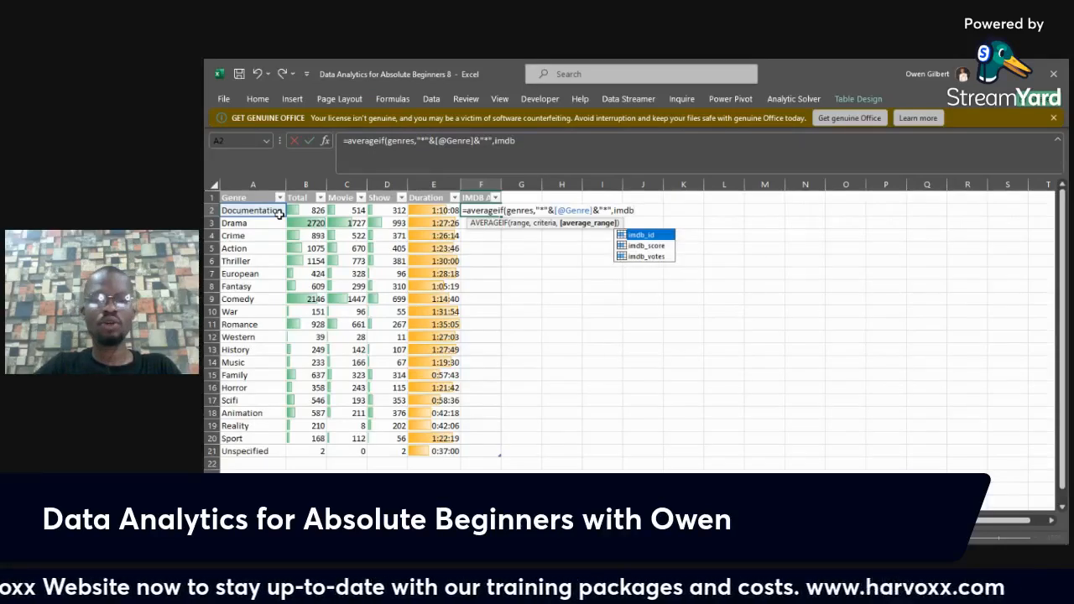
pyautogui.doubleClick(663, 245)
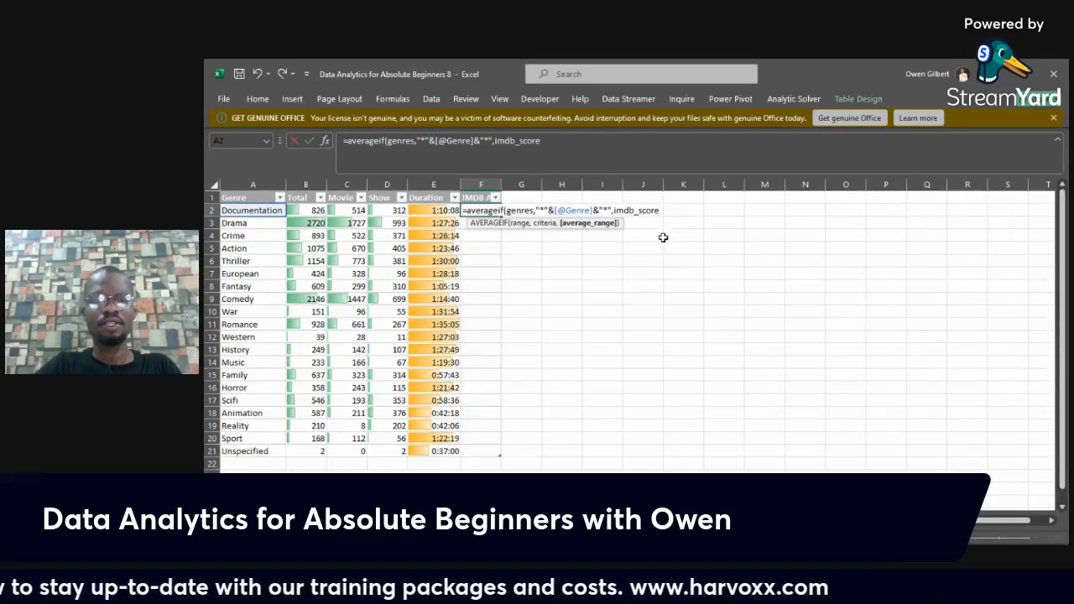
pyautogui.write(')')
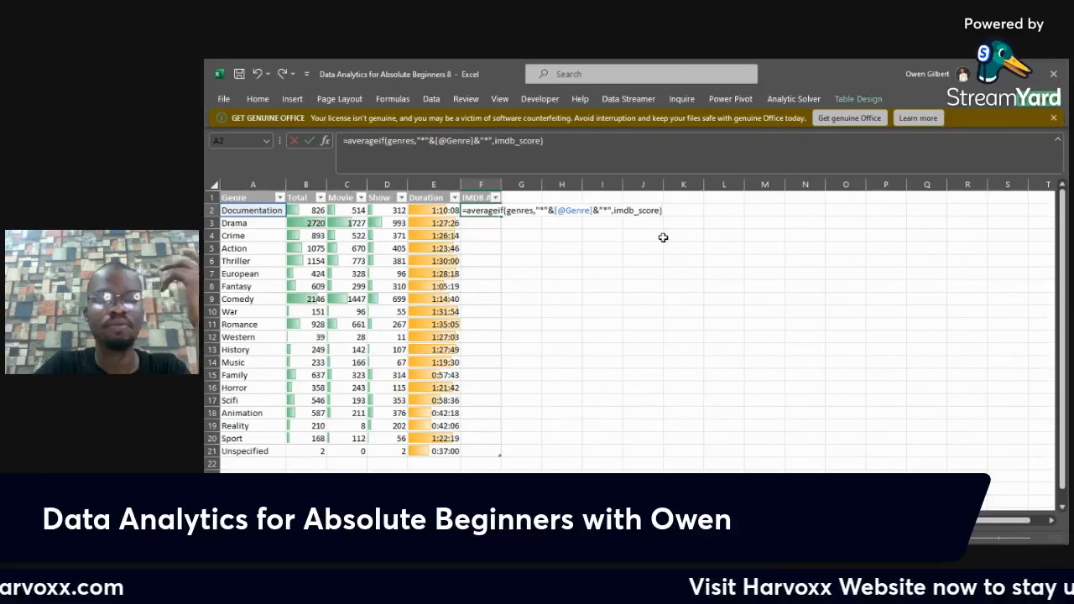
pyautogui.press('Return')
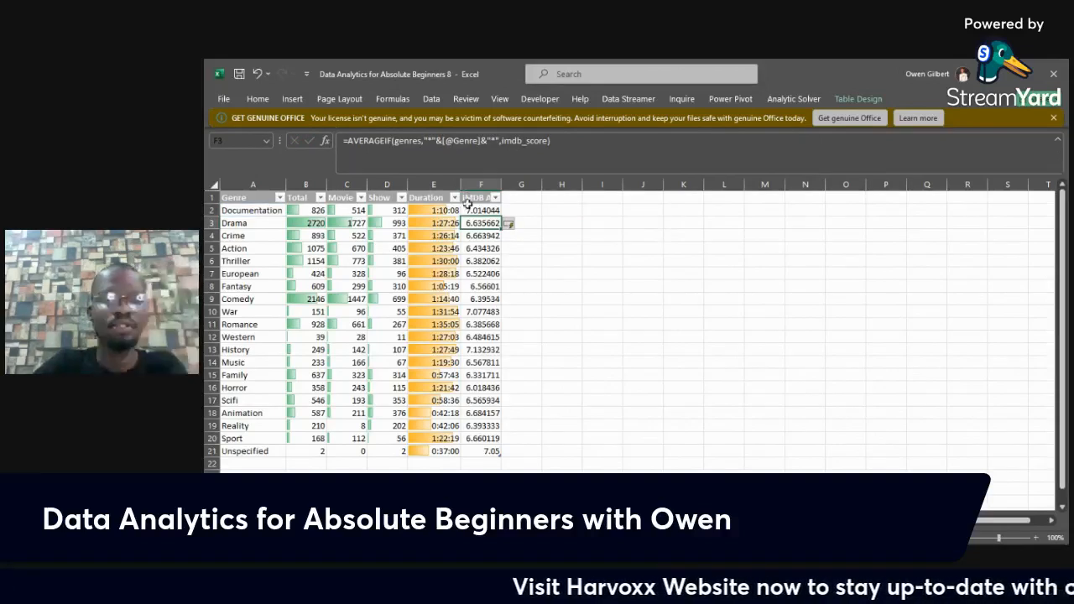
# Apply the green-yellow color scale to the IMDB averages in F2:F21 and widen column F to show its full header.
pyautogui.click(483, 211)
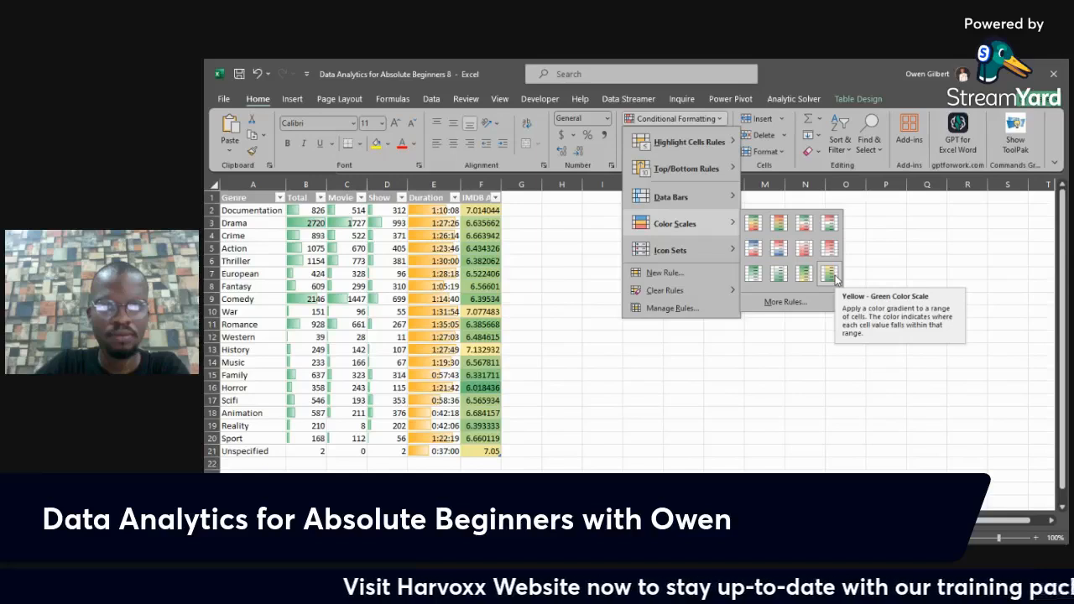
pyautogui.click(804, 276)
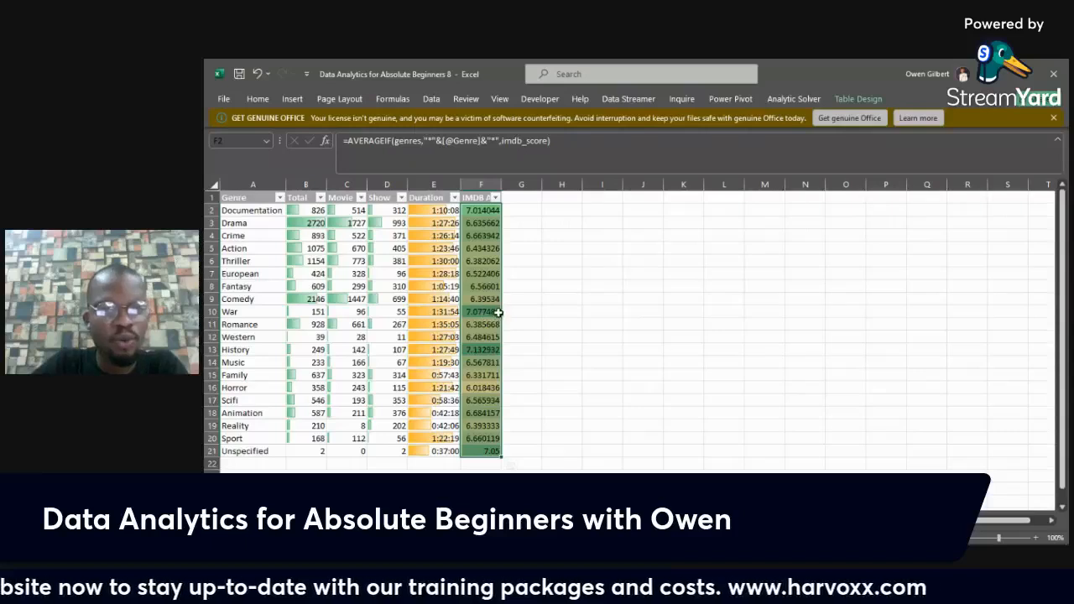
pyautogui.moveTo(501, 185); pyautogui.dragTo(530, 184)
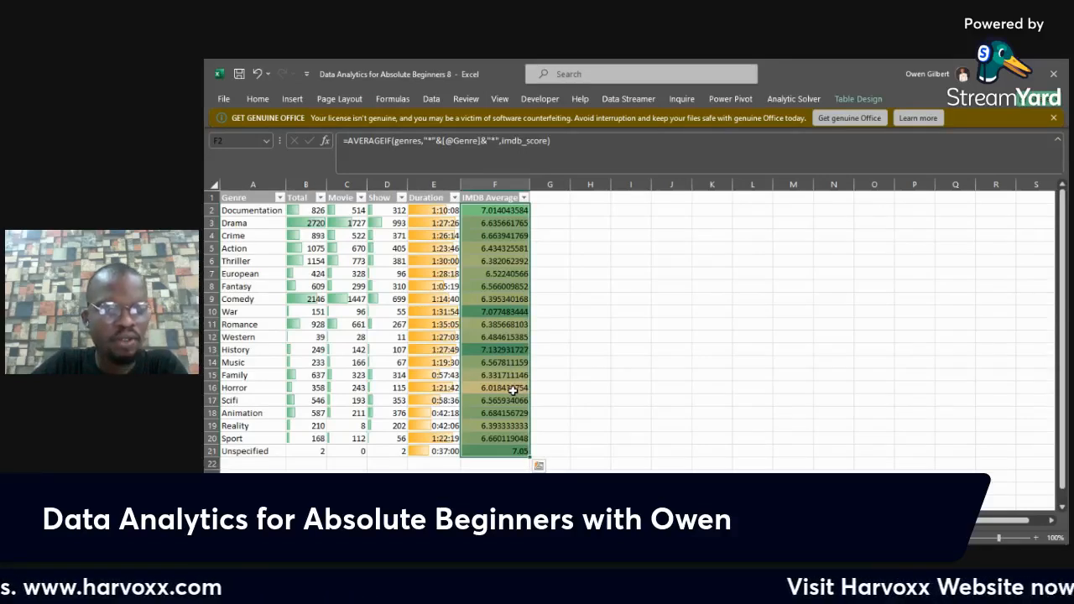
pyautogui.moveTo(532, 182); pyautogui.dragTo(532, 182)
# Add a "TMDB AVerage" column header in G1 of the genre summary.
pyautogui.click(543, 202)
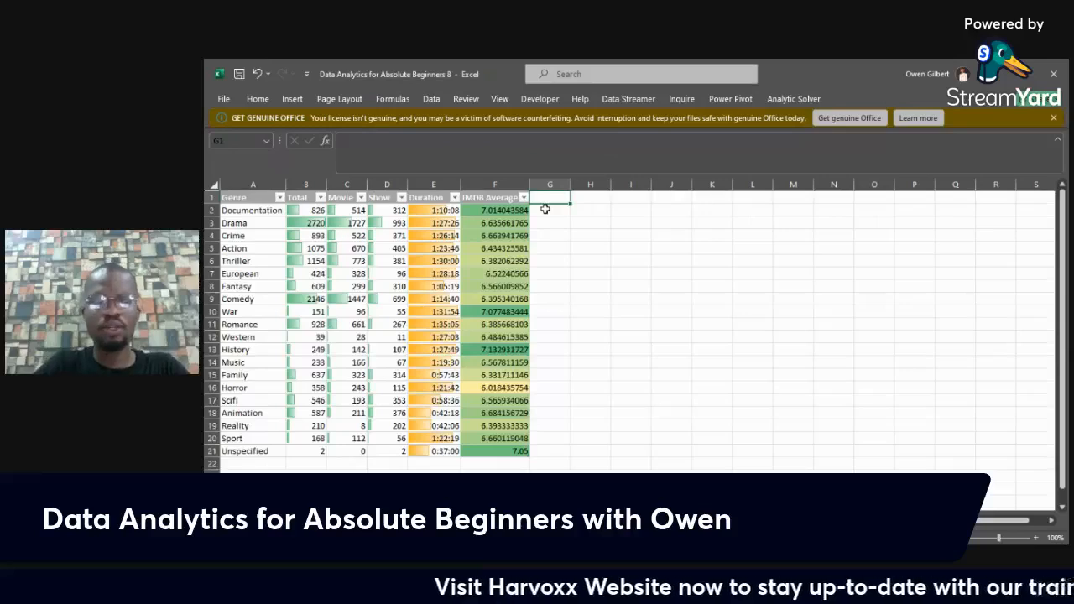
pyautogui.write('TMDB')
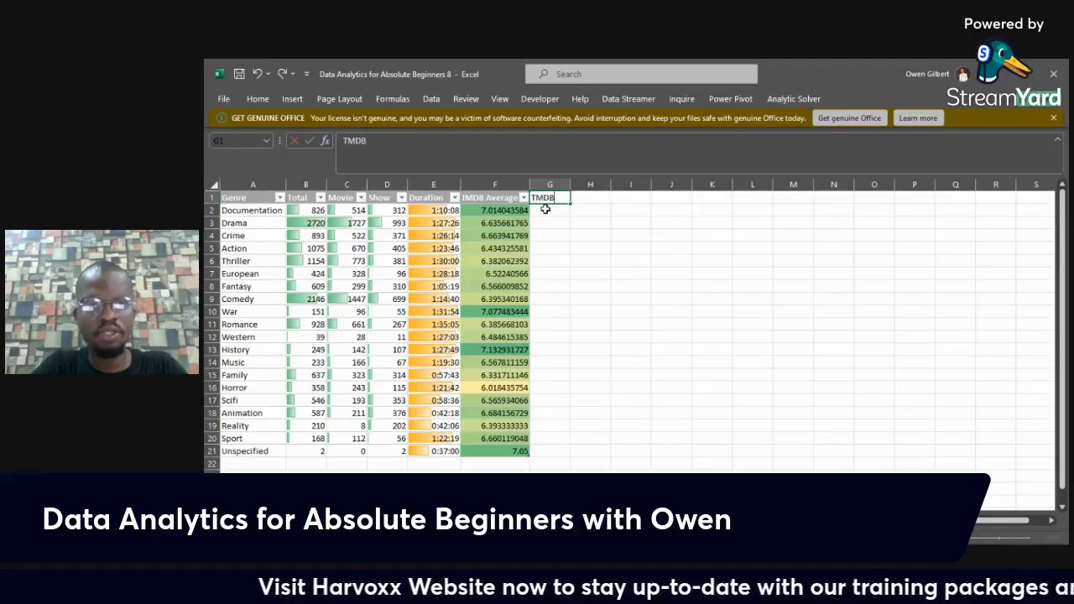
pyautogui.write(' AVerage')
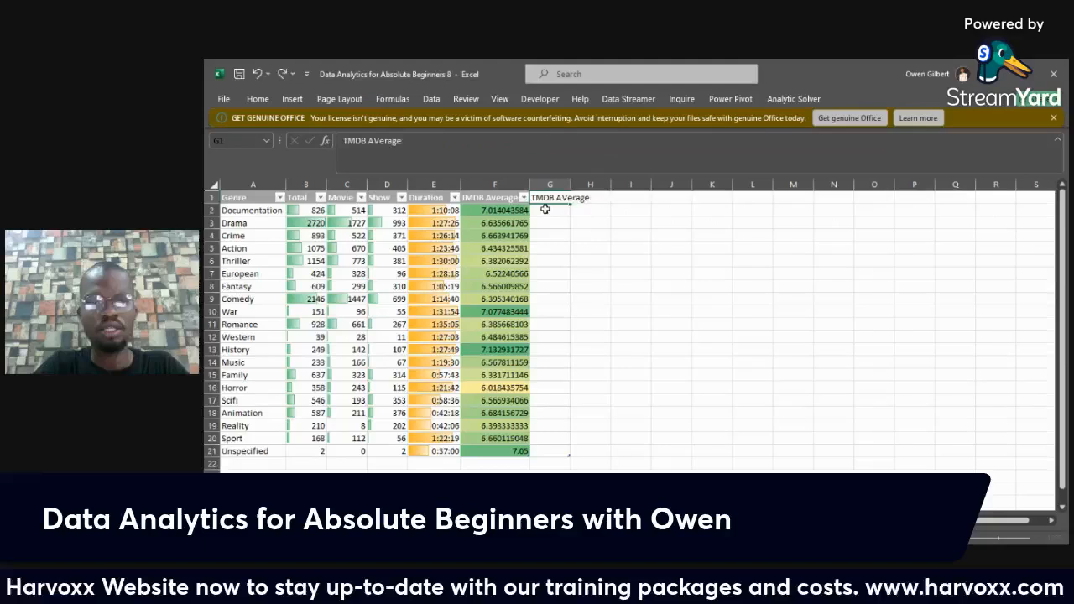
pyautogui.press('Return')
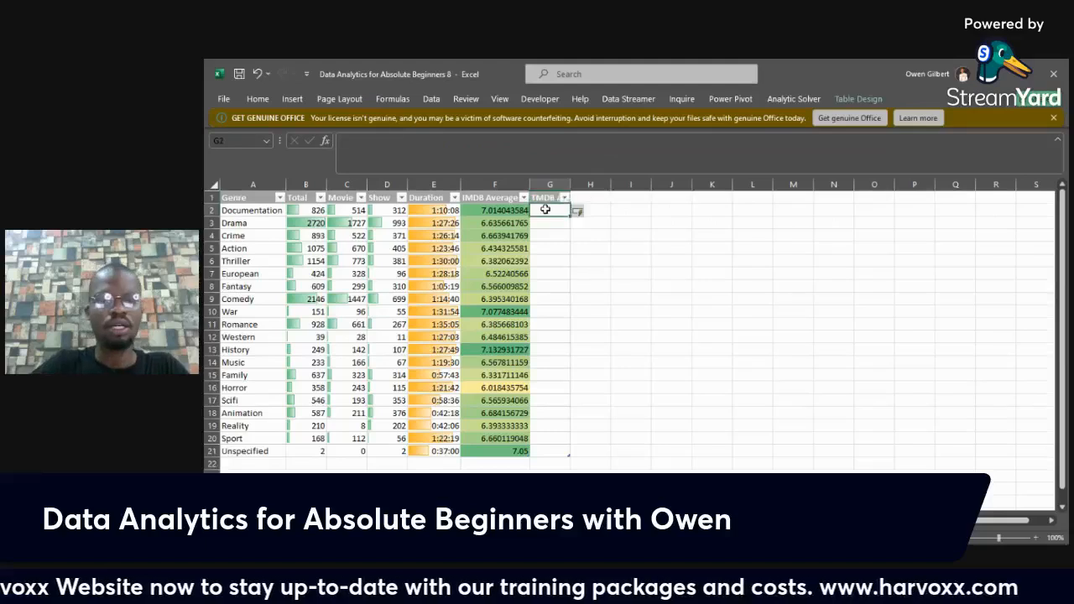
# Copy the average formula from F2 into G2 and change its average range to tmdb_score.
pyautogui.click(487, 214)
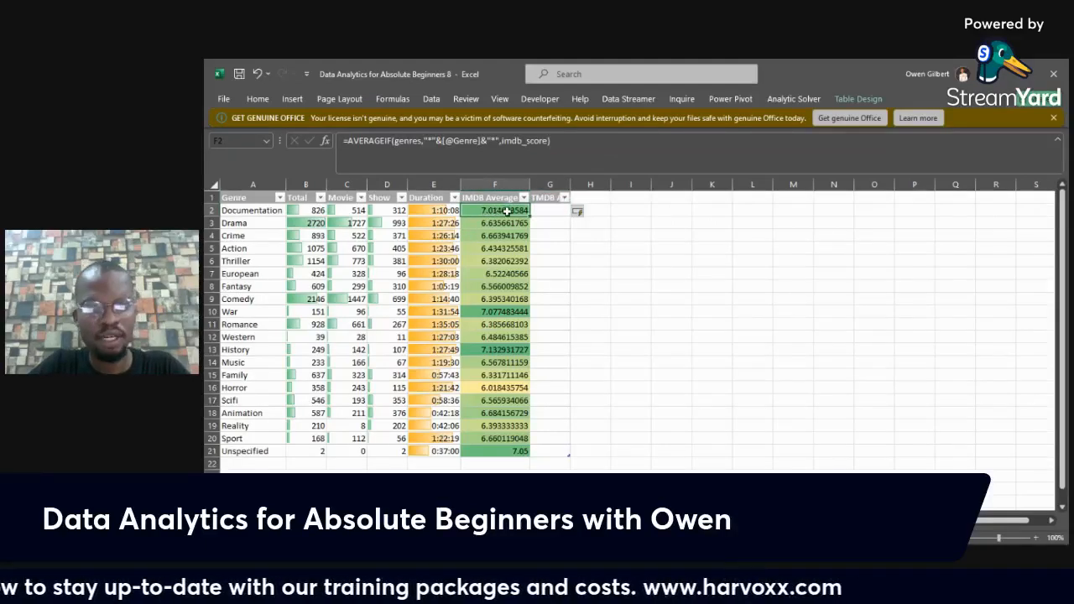
pyautogui.hotkey('ctrl', 'c')
pyautogui.hotkey('ctrl', 'v')
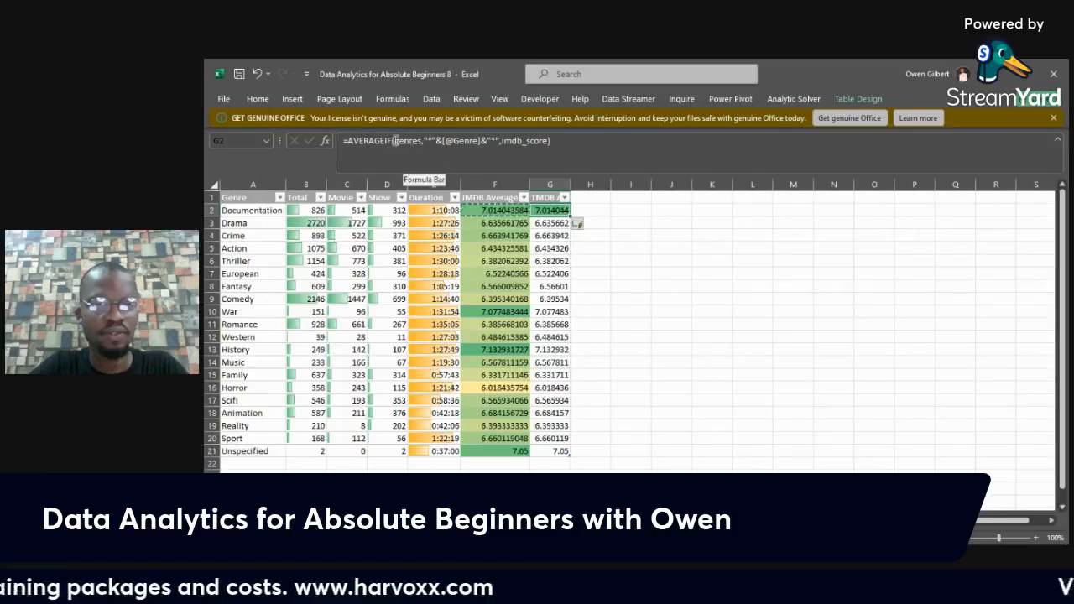
pyautogui.click(512, 140)
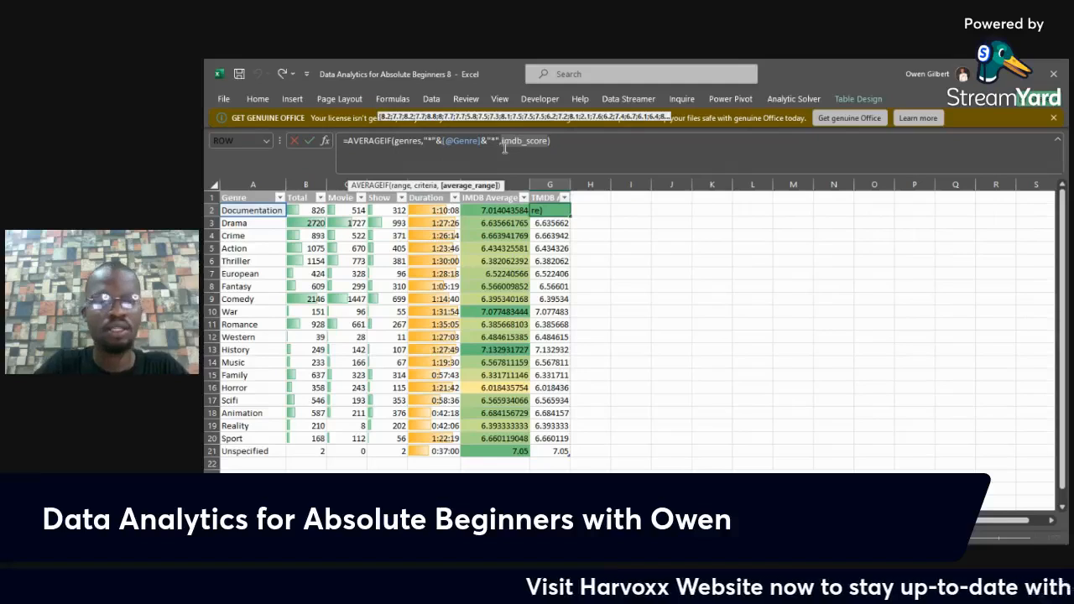
pyautogui.press('BackSpace')
pyautogui.write('tmd')
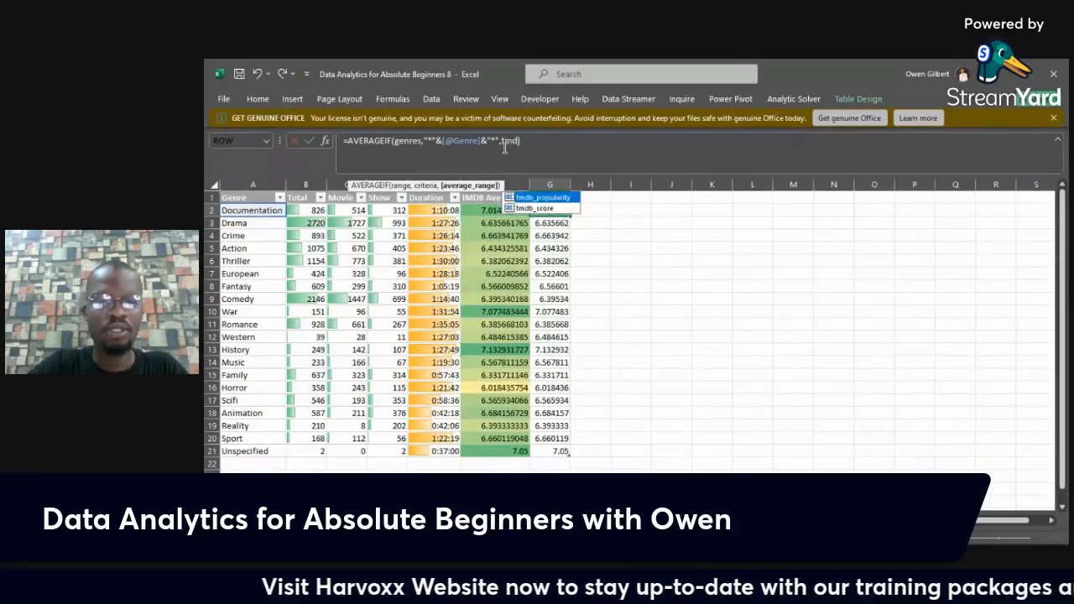
pyautogui.doubleClick(568, 209)
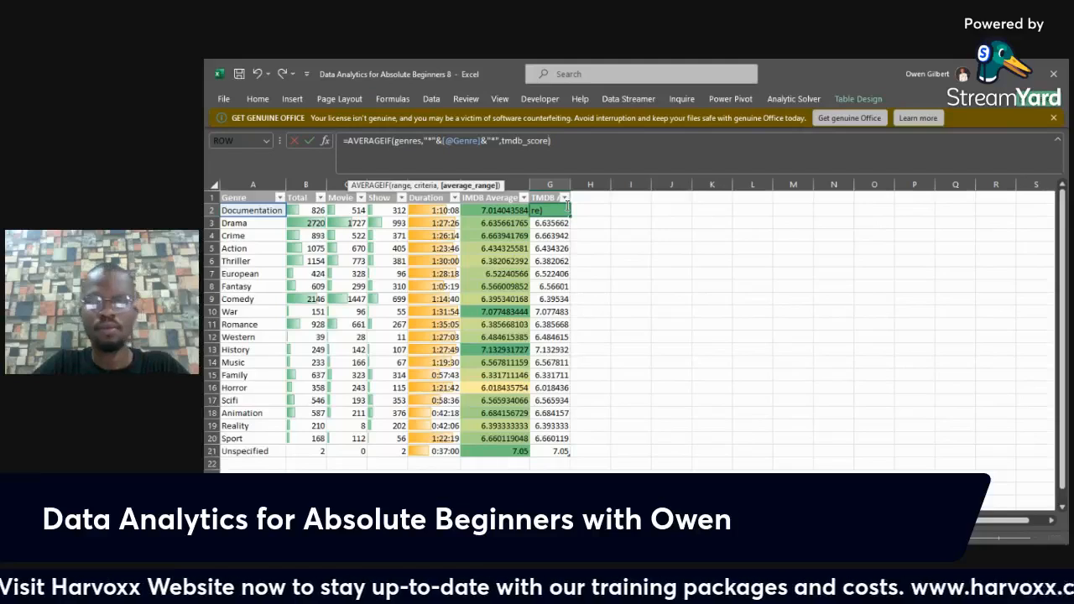
pyautogui.press('Return')
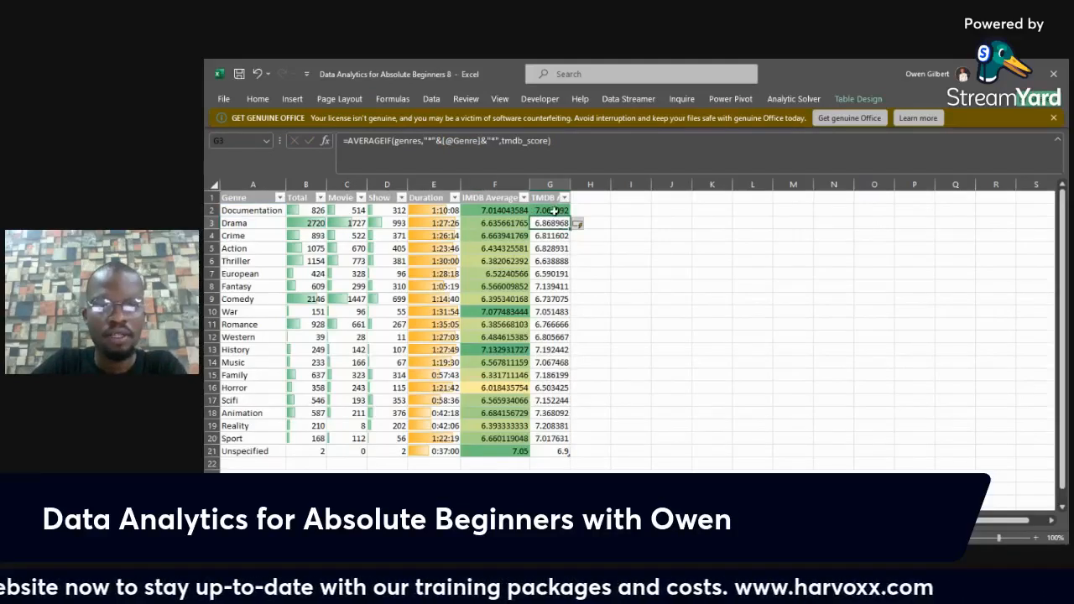
# Apply the green-yellow color scale to the TMDB averages in G2:G21 and fit column G's width to its contents.
pyautogui.moveTo(554, 210); pyautogui.dragTo(559, 453)
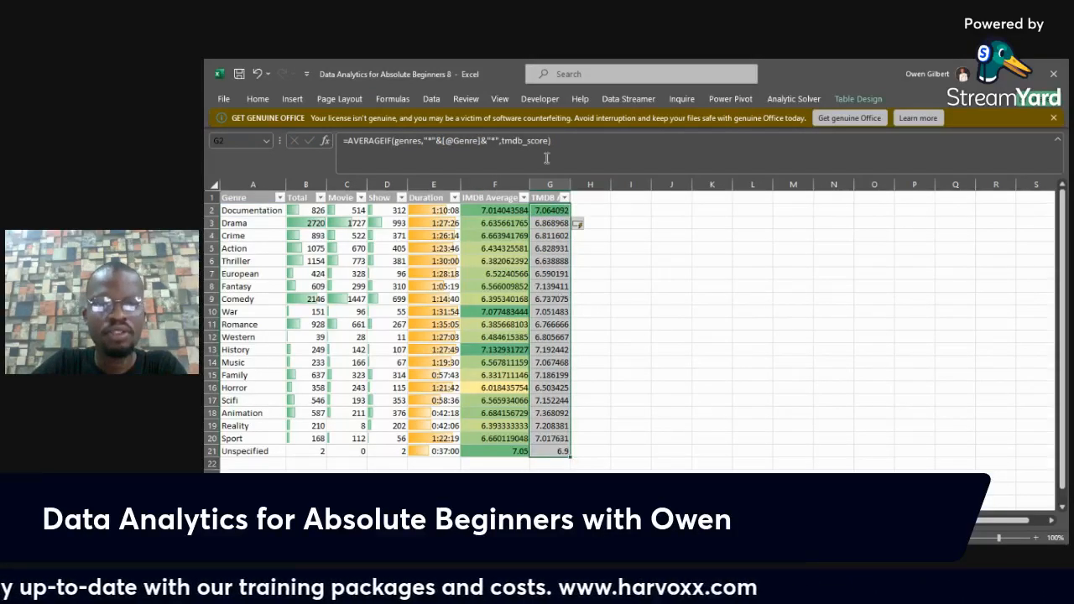
pyautogui.click(256, 99)
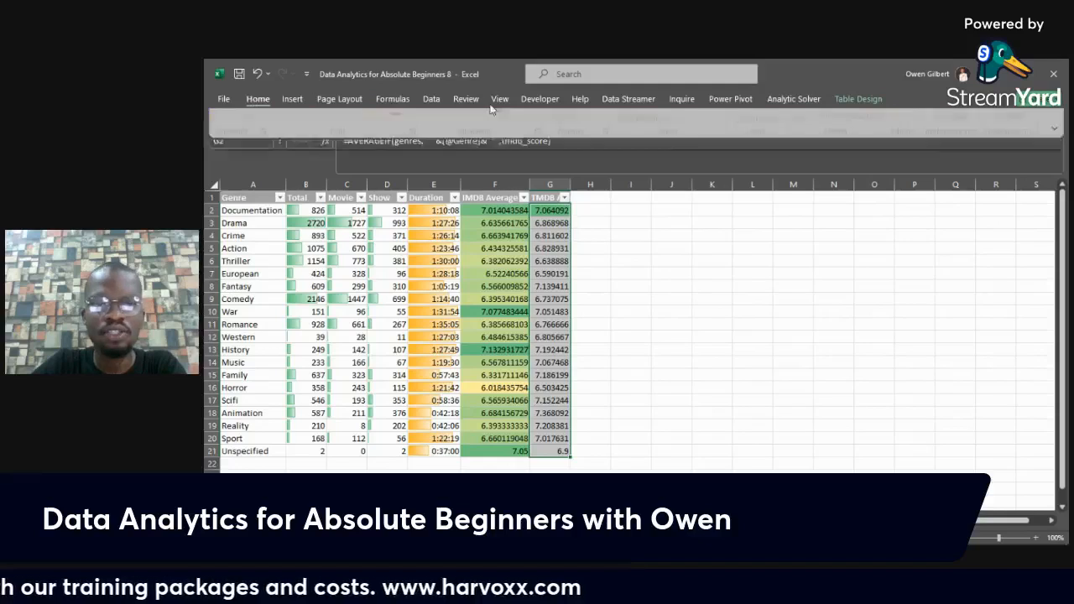
pyautogui.click(671, 118)
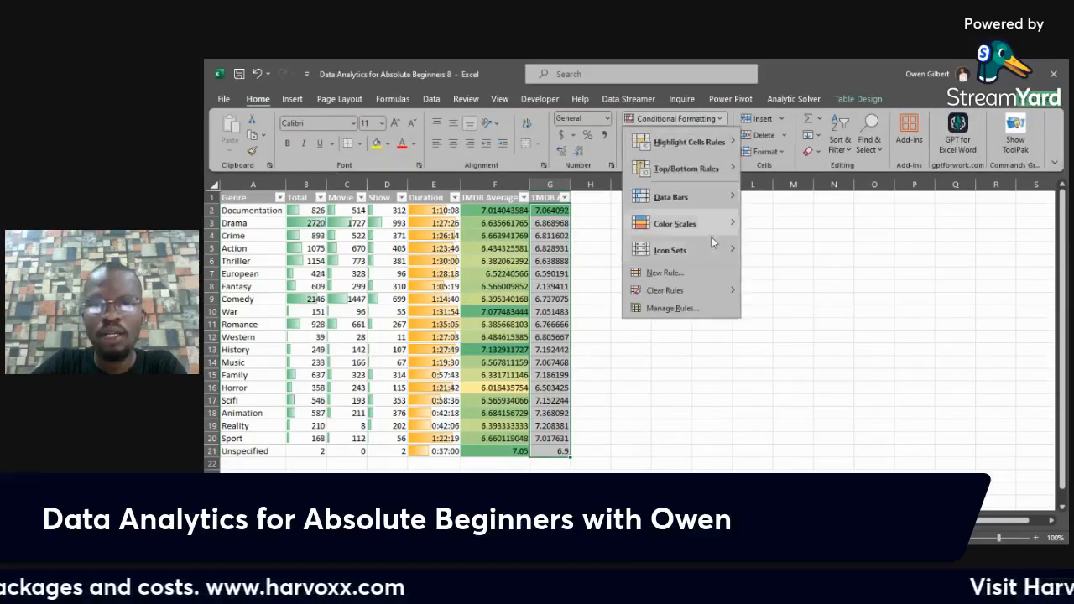
pyautogui.moveTo(722, 224)
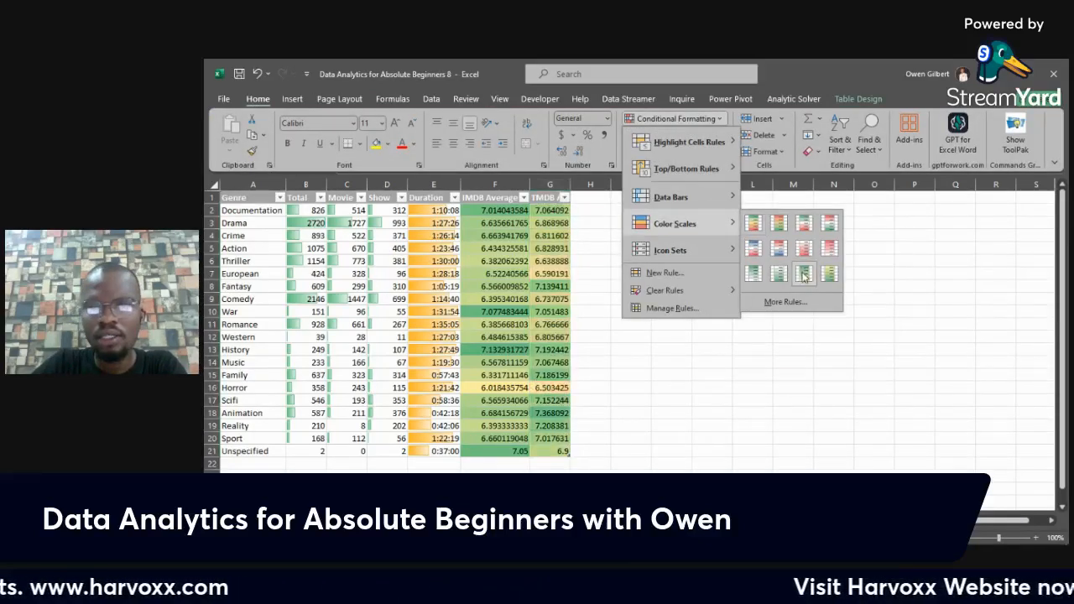
pyautogui.click(803, 277)
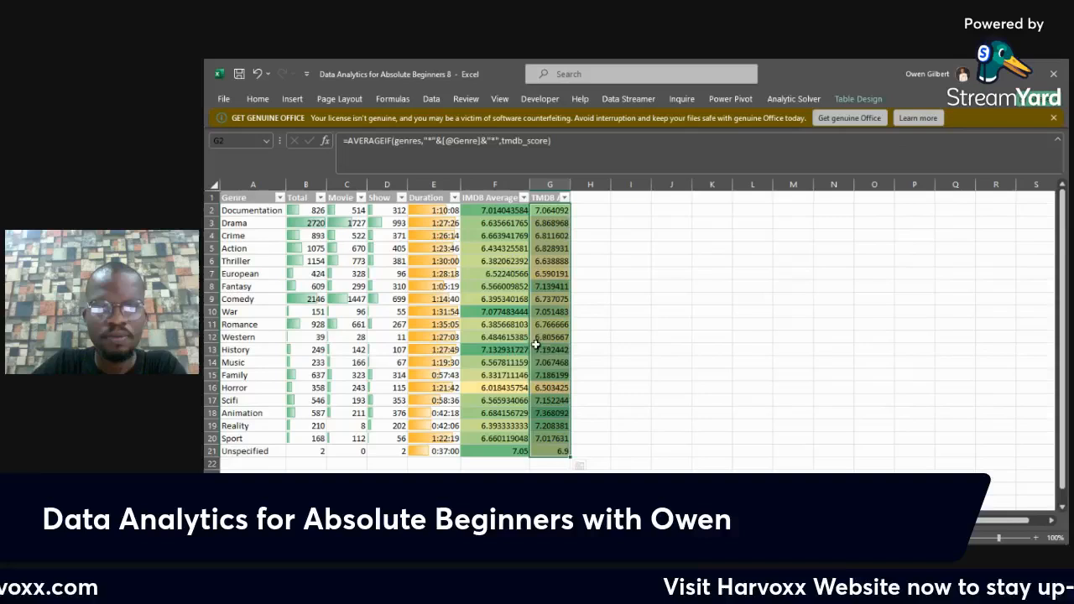
pyautogui.doubleClick(575, 182)
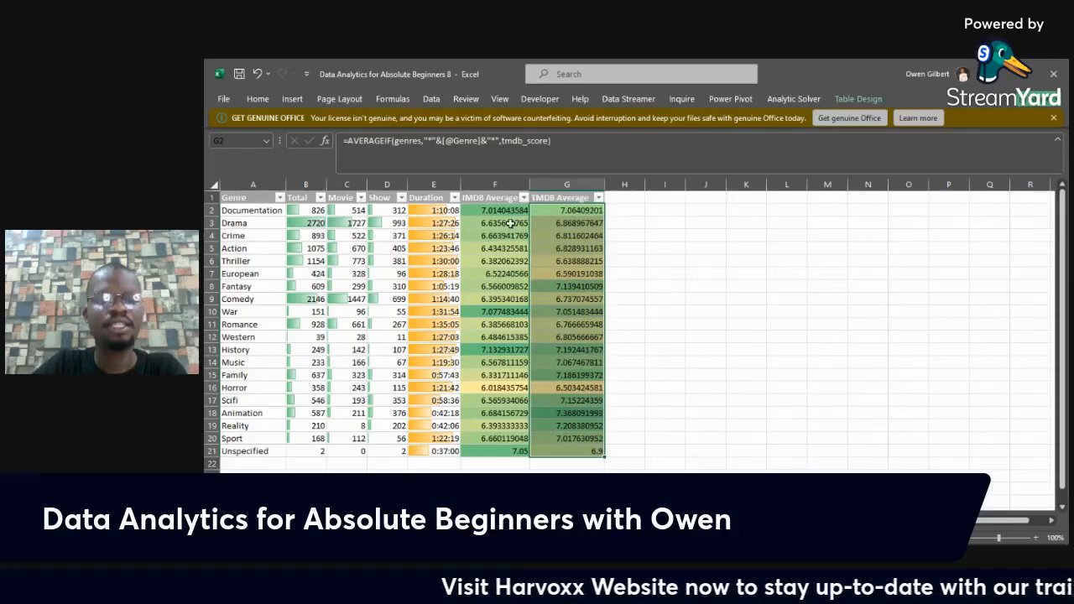